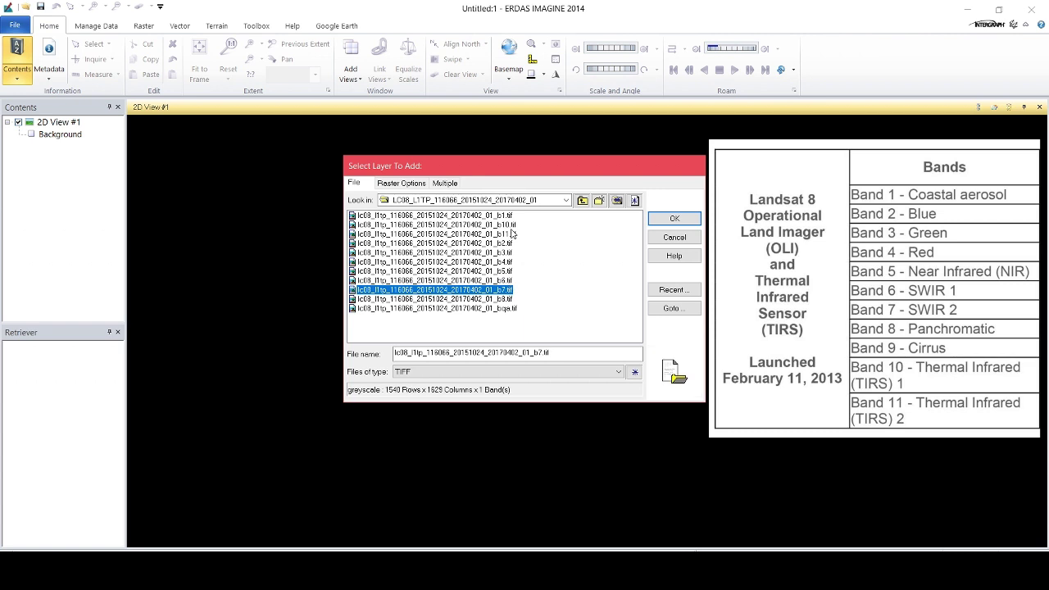
Step: Load band files b2 through b7 as six layers and close the finished Process List
shift+click(492, 243)
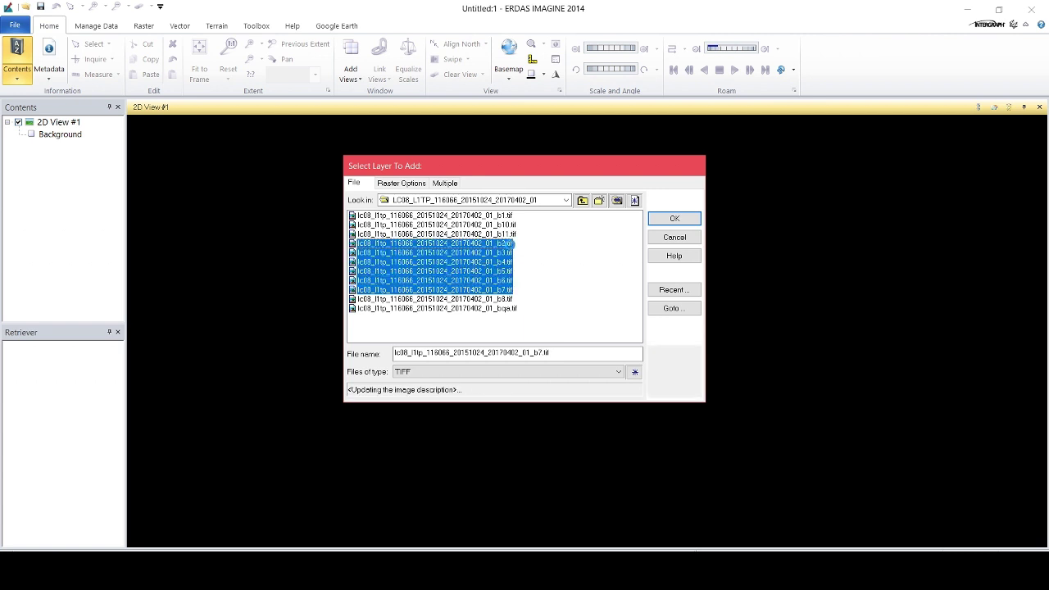
click(669, 219)
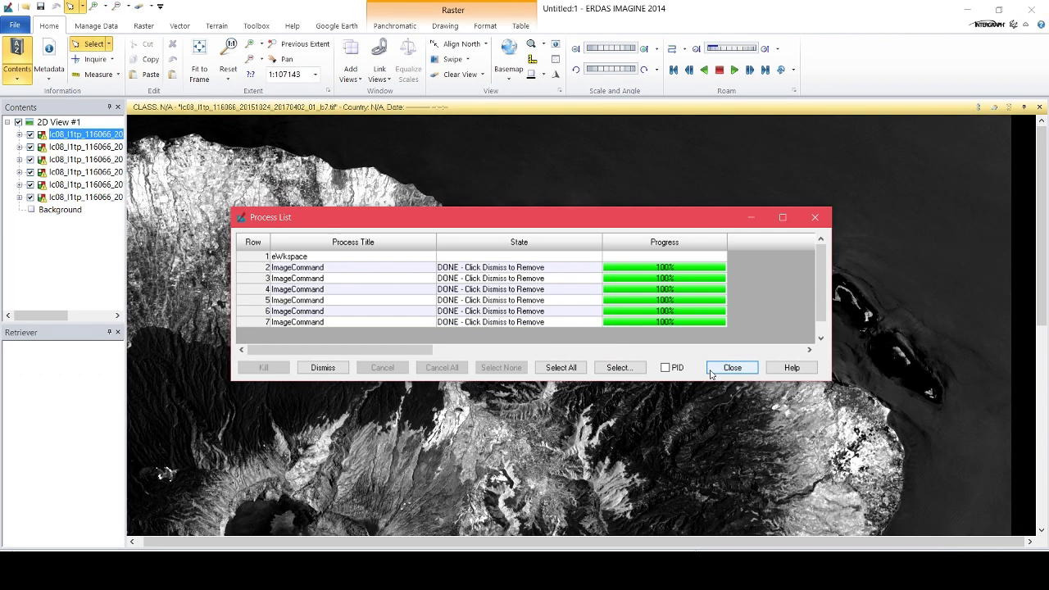
click(727, 368)
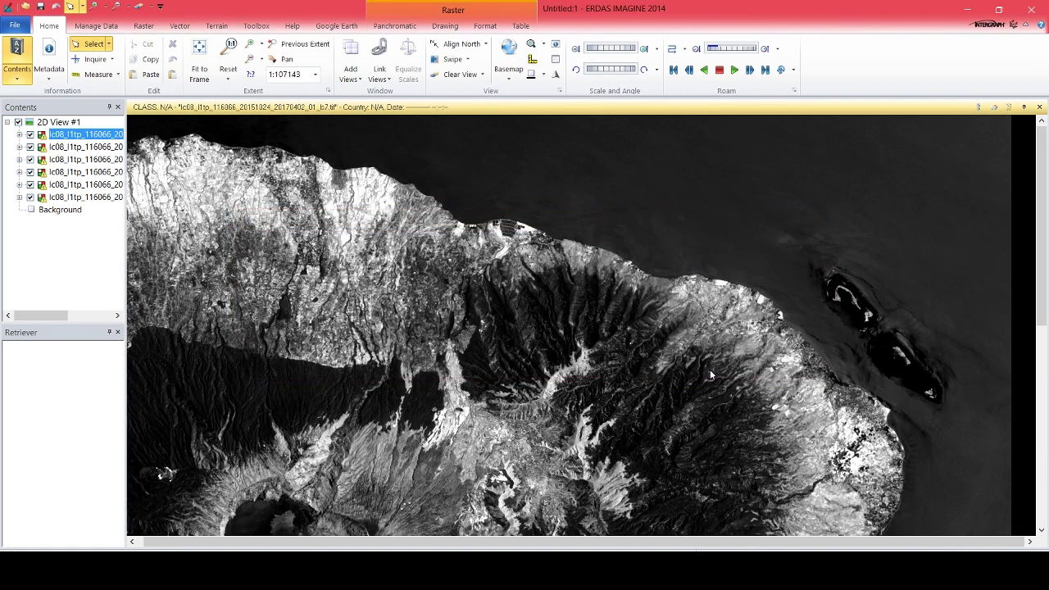
Step: Zoom out to the whole island and launch Layer Stack from Raster > Spectral
scroll(402, 304, down, 3)
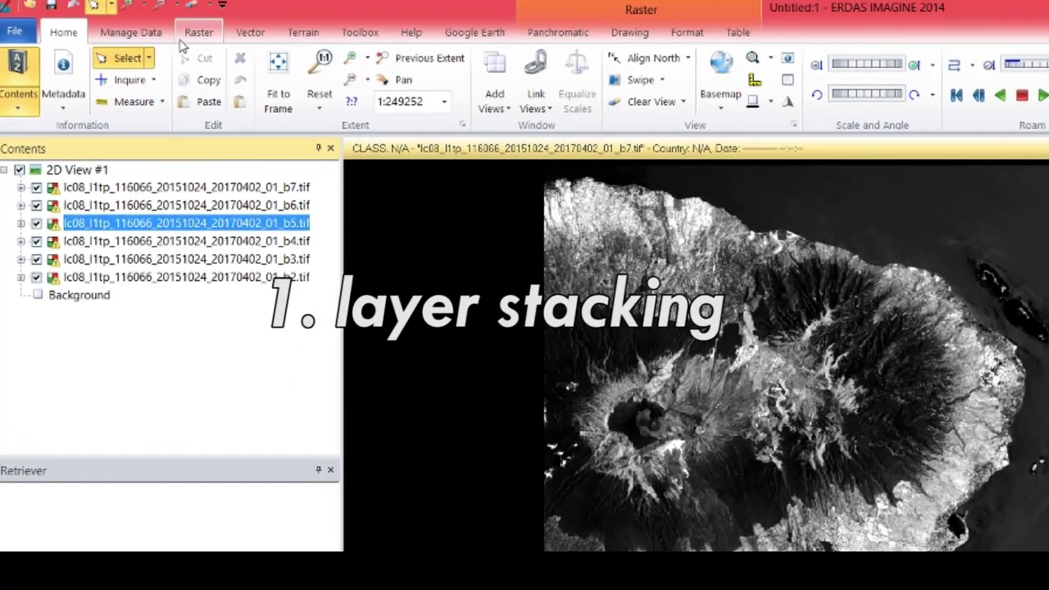
click(196, 33)
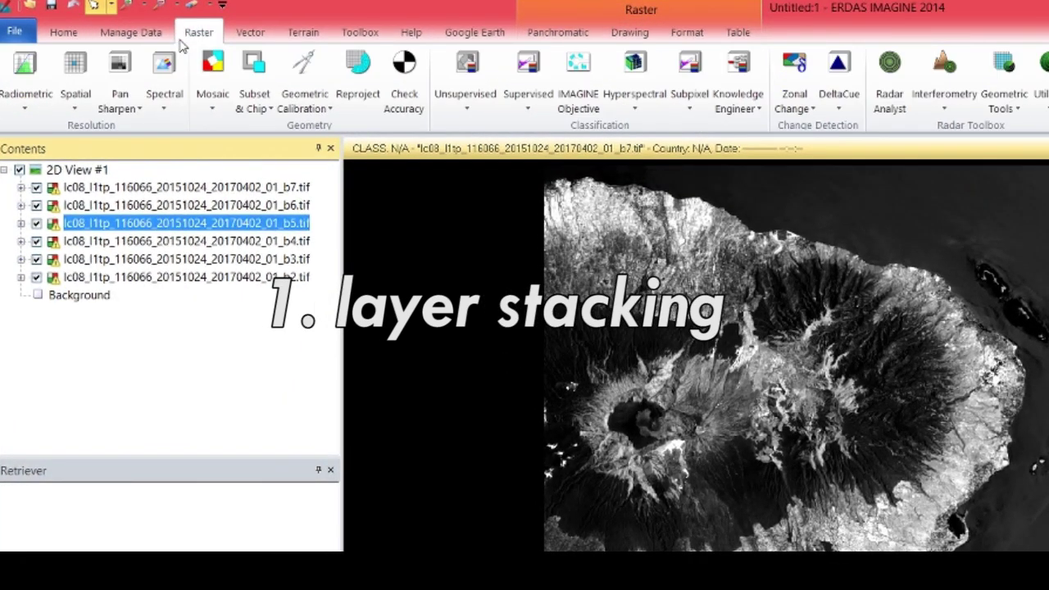
click(181, 98)
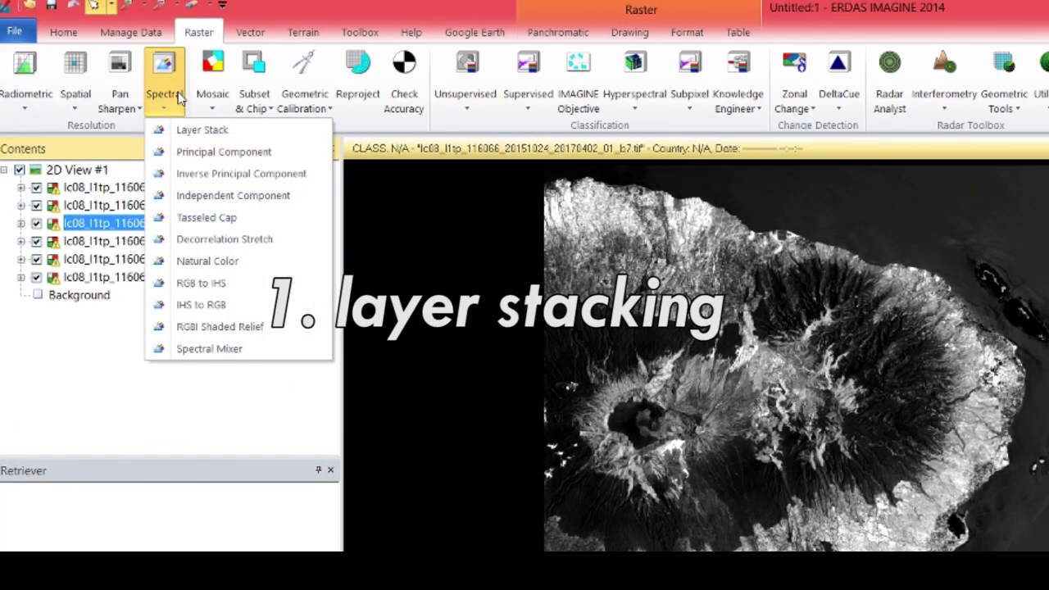
click(193, 136)
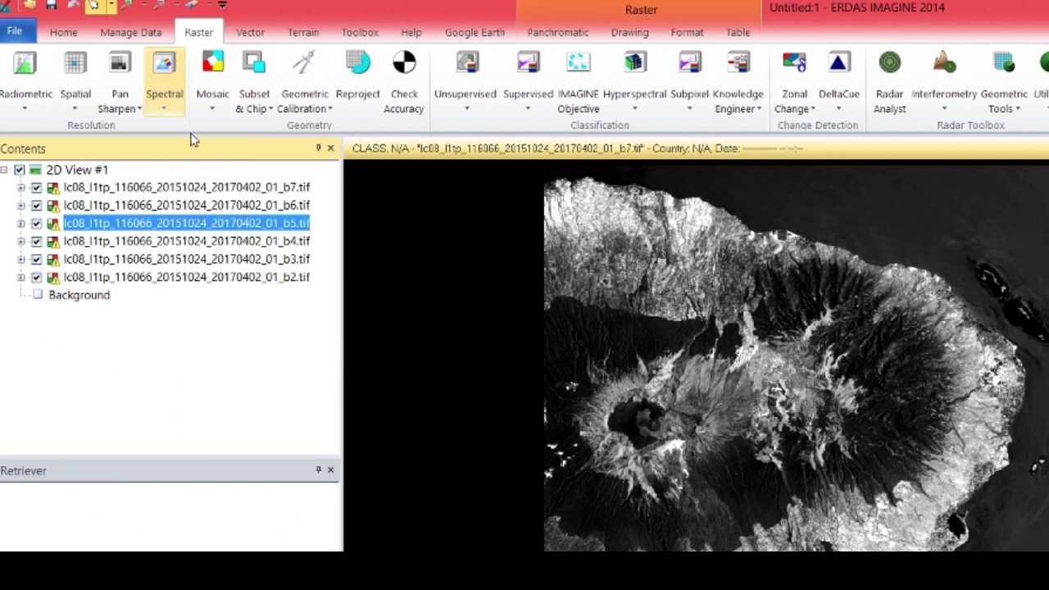
Step: Add band files b2, b3 and b4 to the layer stacking input list
drag(209, 111, 432, 93)
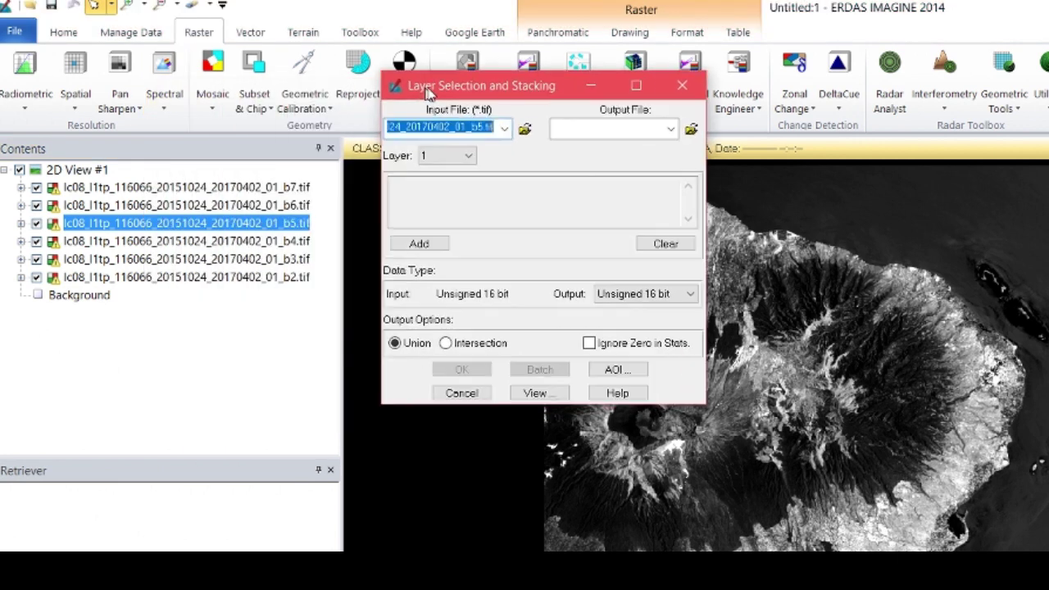
click(529, 129)
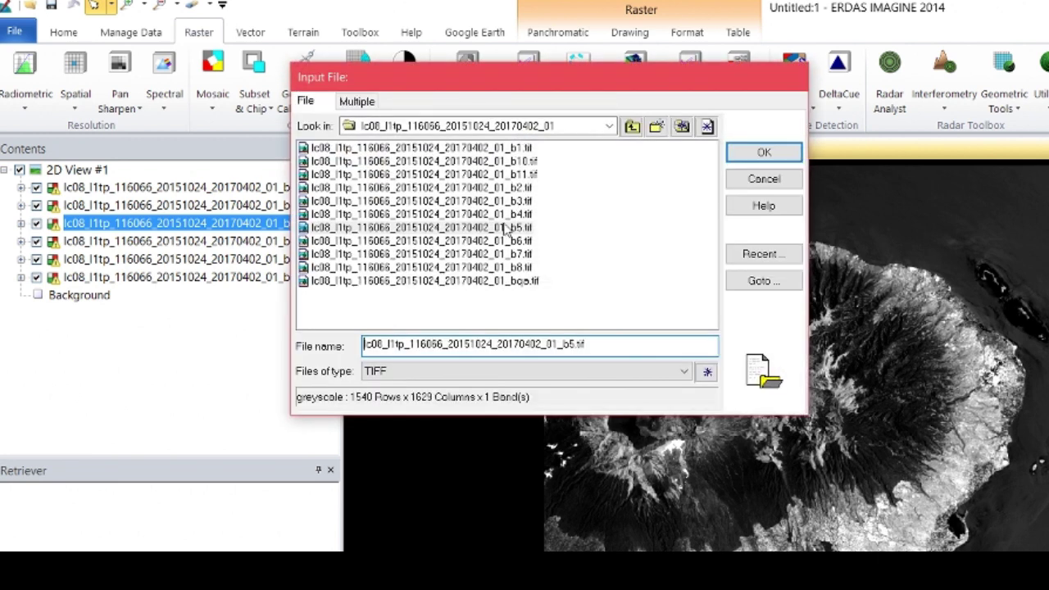
click(523, 187)
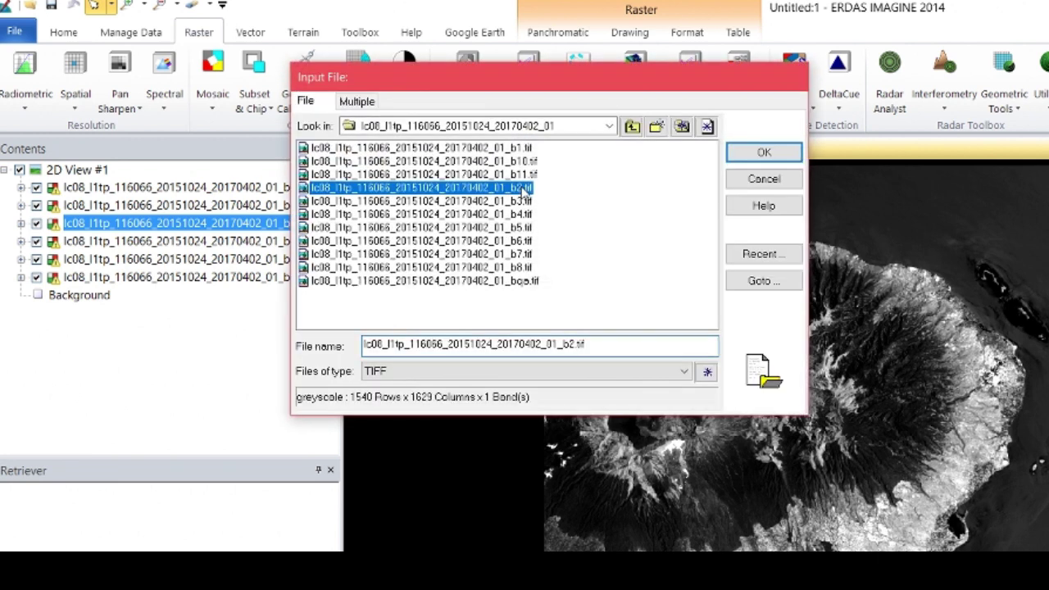
click(748, 155)
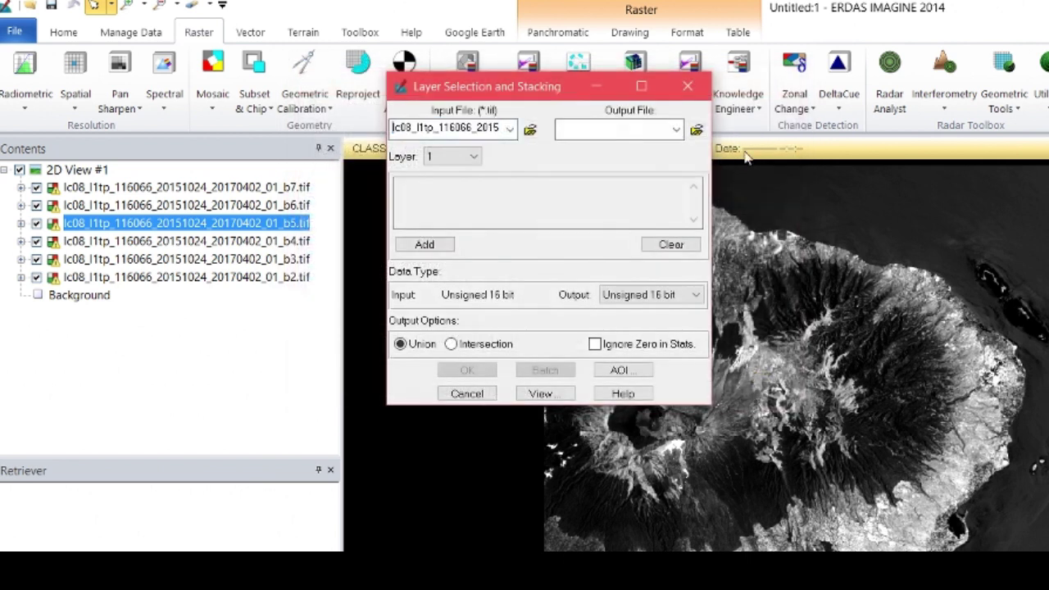
click(447, 247)
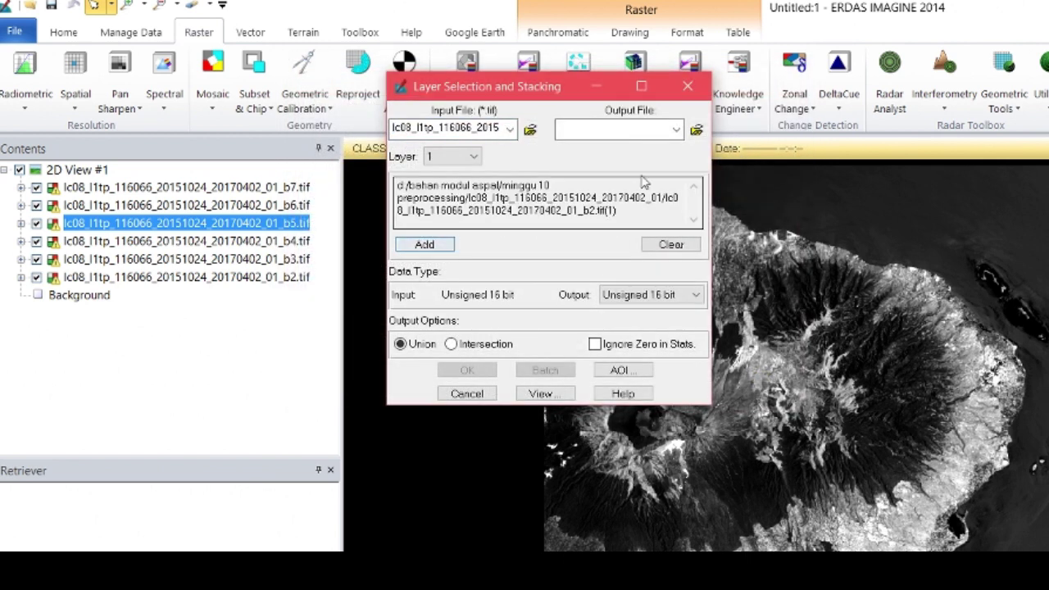
click(530, 129)
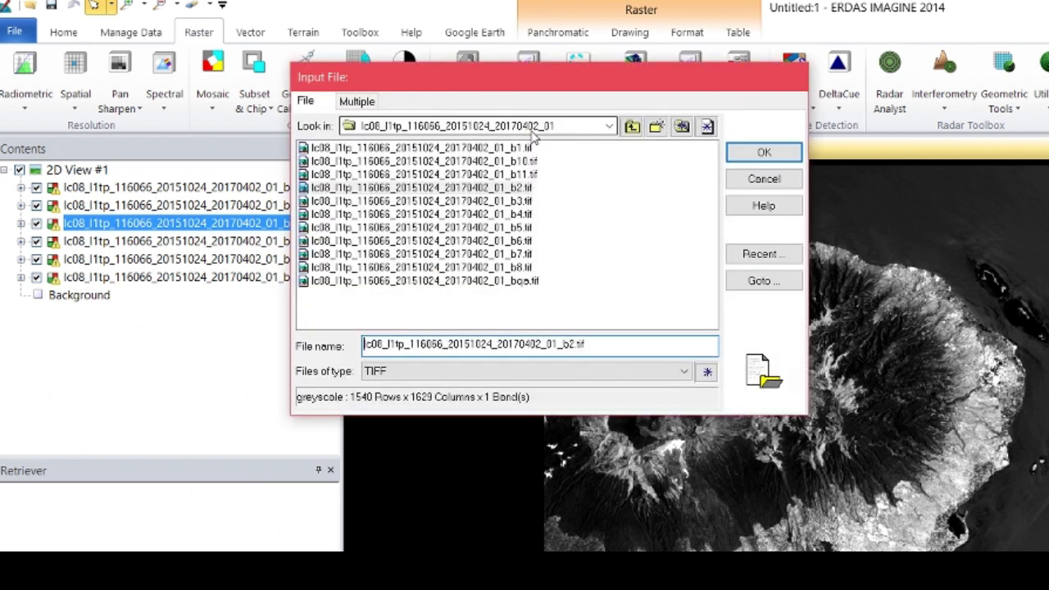
double_click(526, 199)
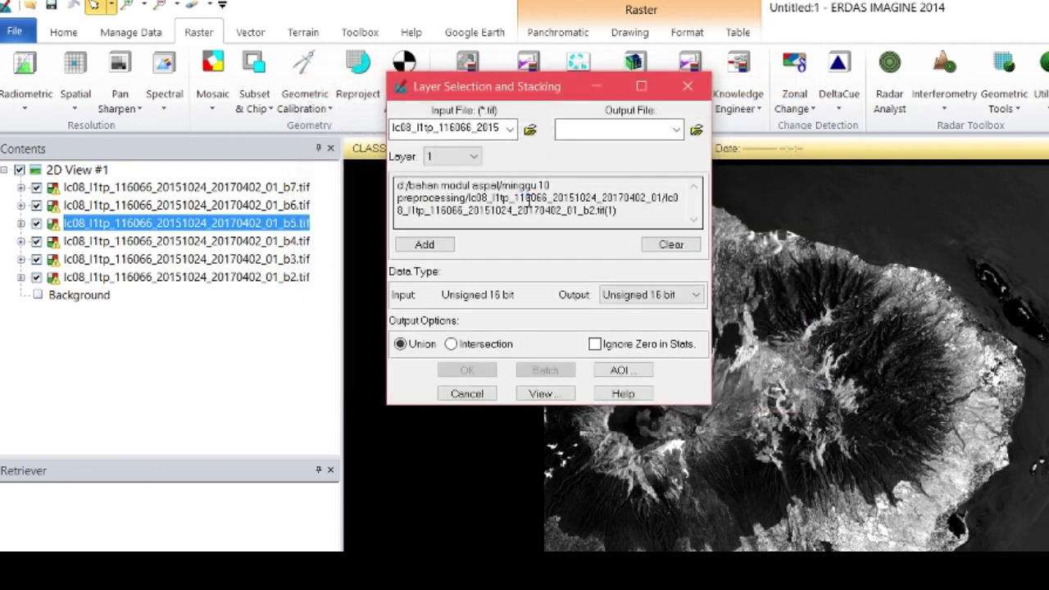
click(423, 244)
click(530, 130)
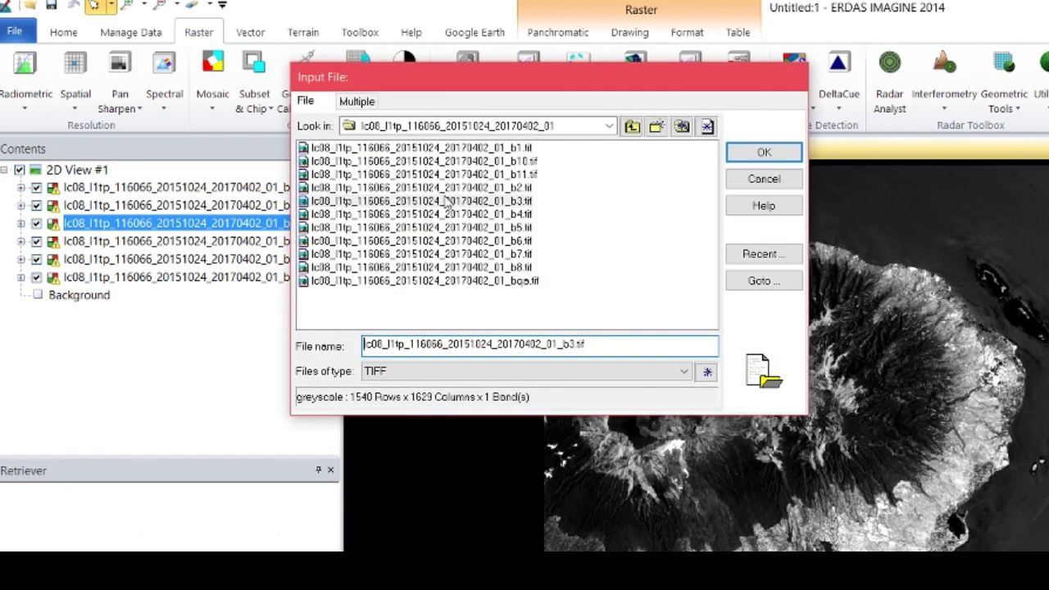
double_click(463, 218)
click(446, 246)
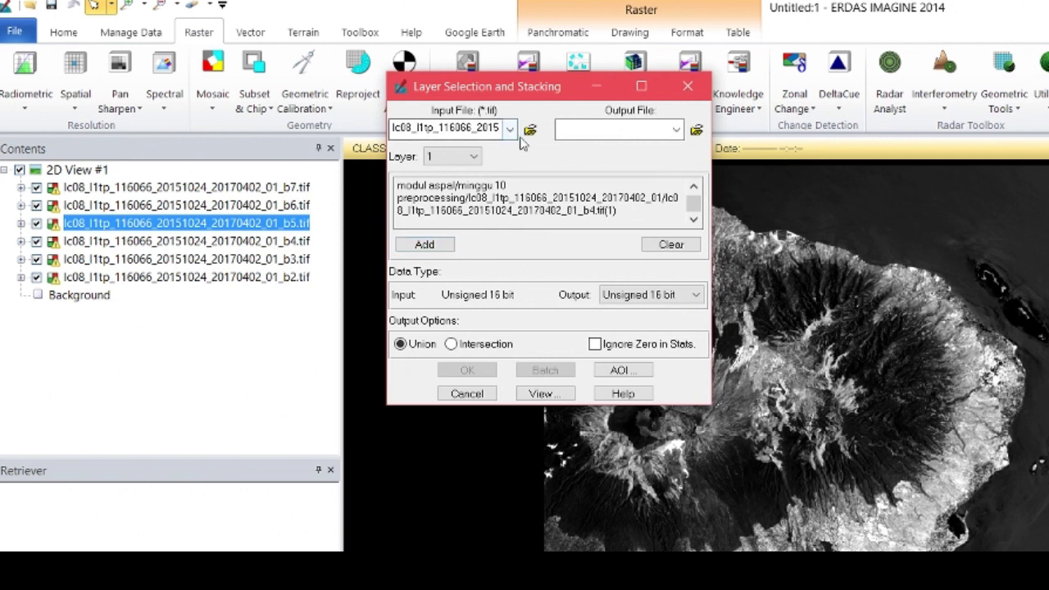
Step: Add band files b5, b6 and b7 to the stacking list
click(530, 129)
double_click(485, 228)
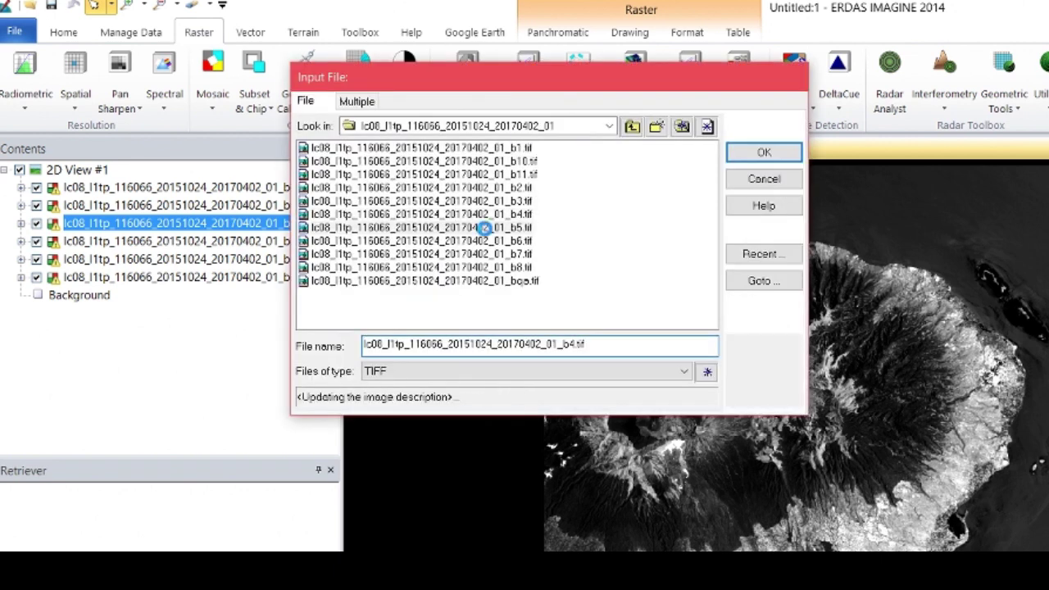
click(443, 249)
click(530, 129)
double_click(486, 239)
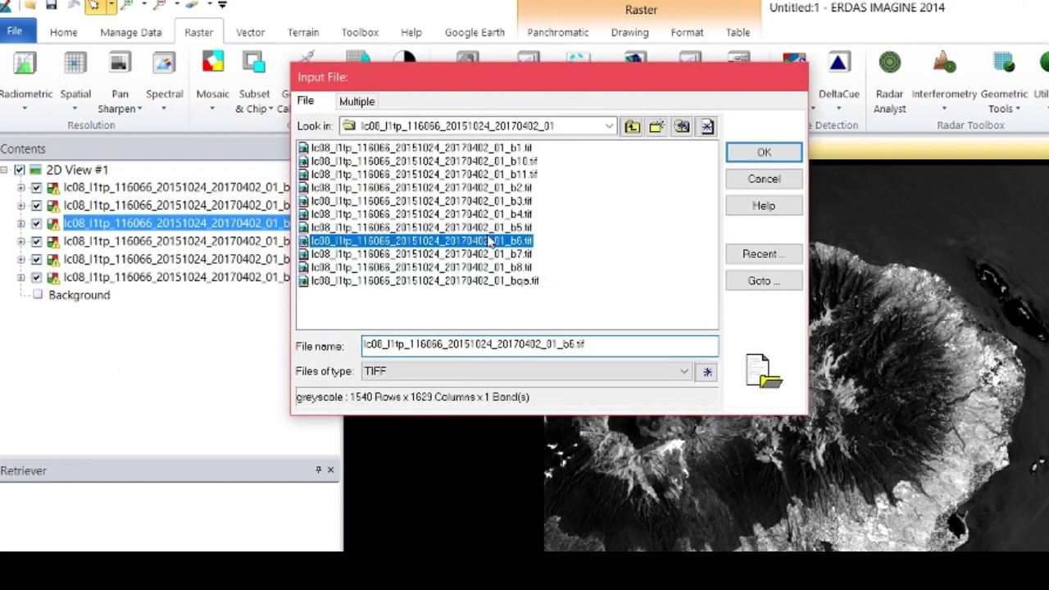
click(446, 244)
click(531, 130)
double_click(492, 254)
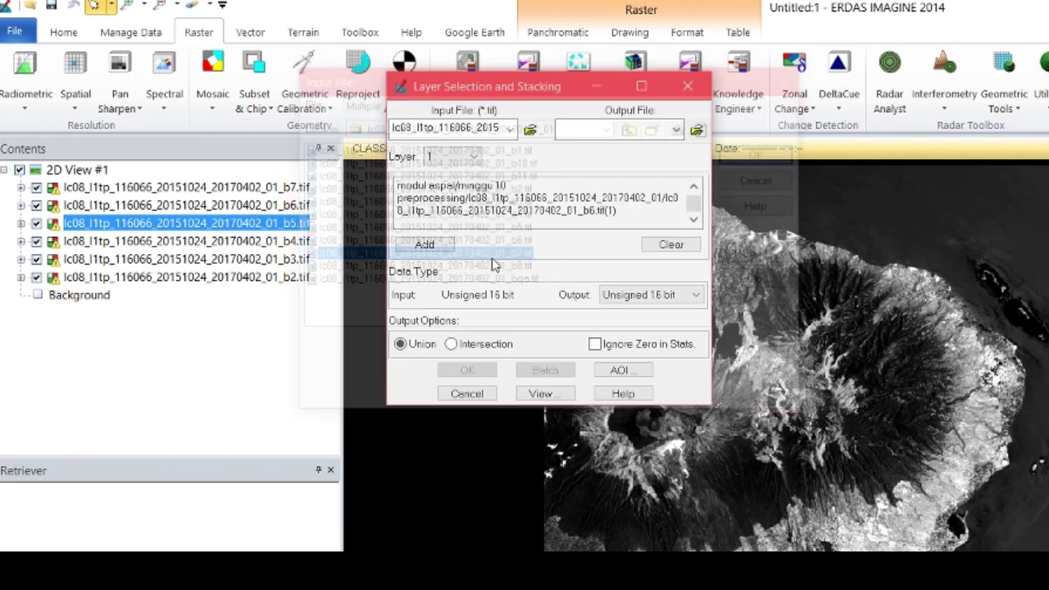
click(424, 244)
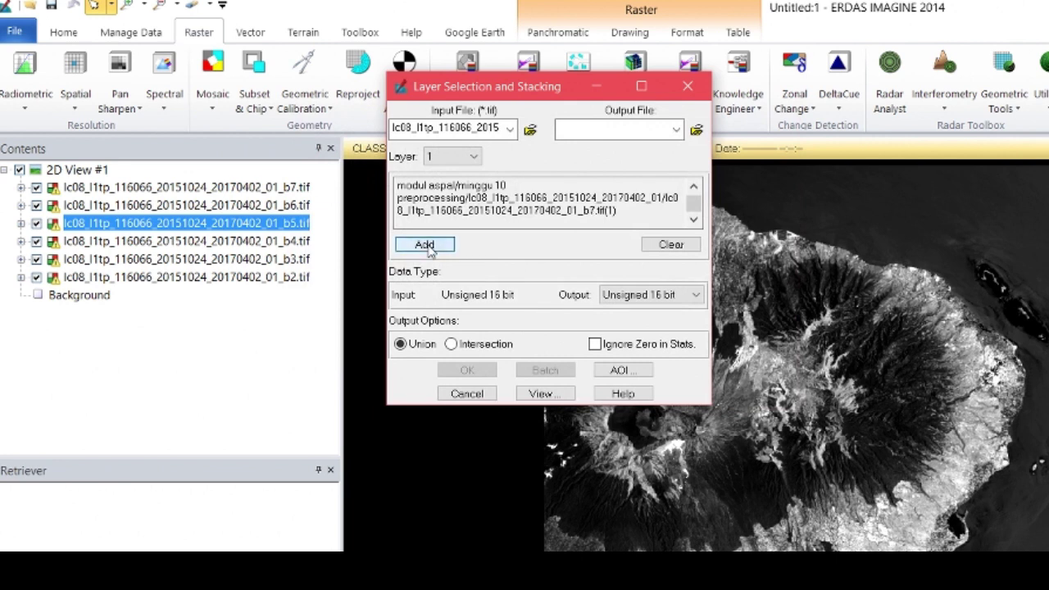
click(697, 130)
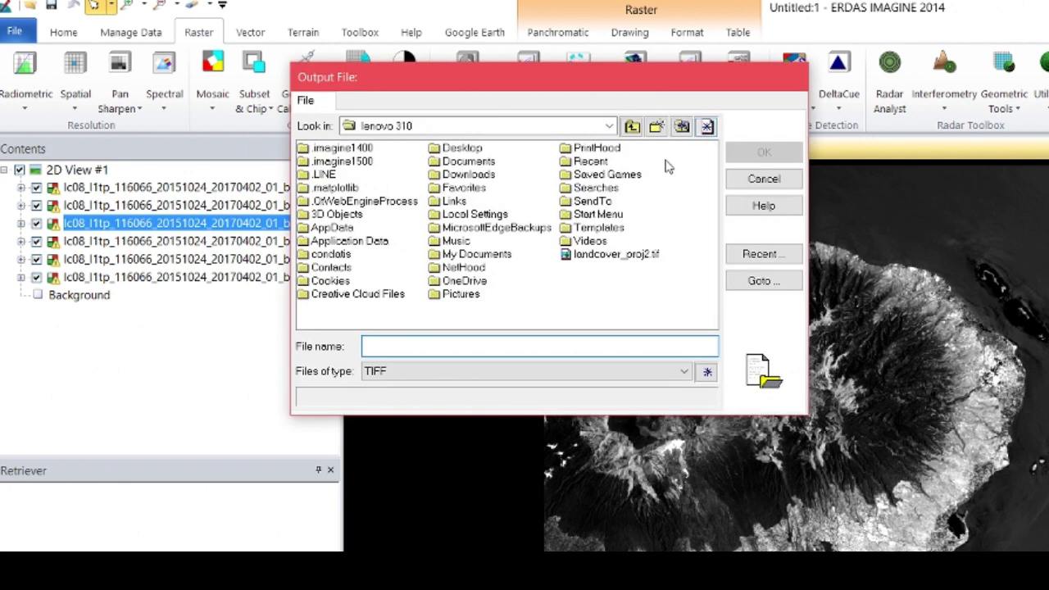
Step: Save the stack as stack_01.tif (TIFF) in D:\Bahan Modul Aspal\Minggu 10 Preprocessing and run it
click(587, 127)
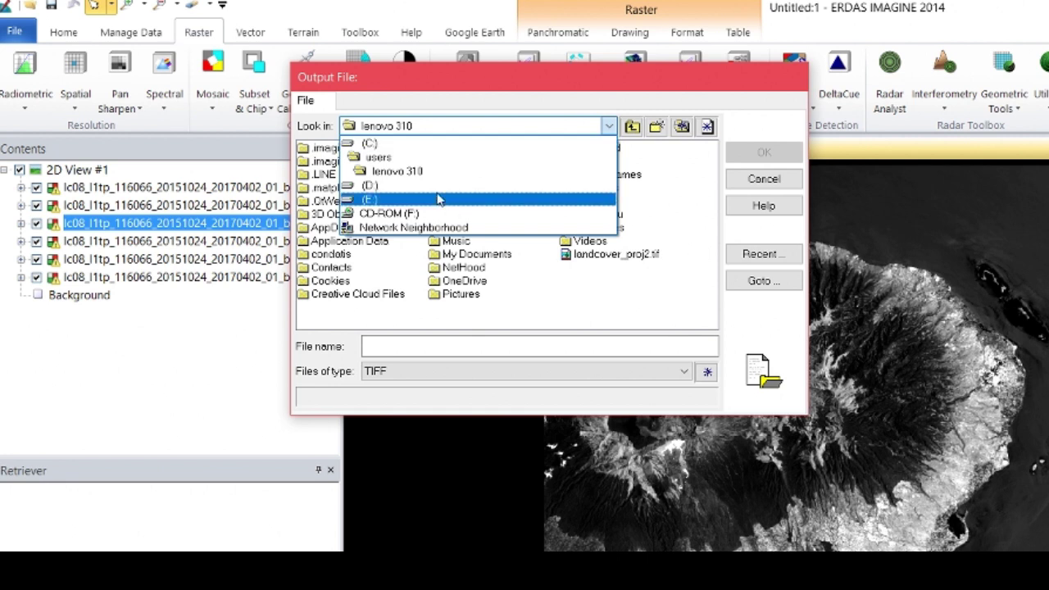
click(425, 185)
double_click(354, 175)
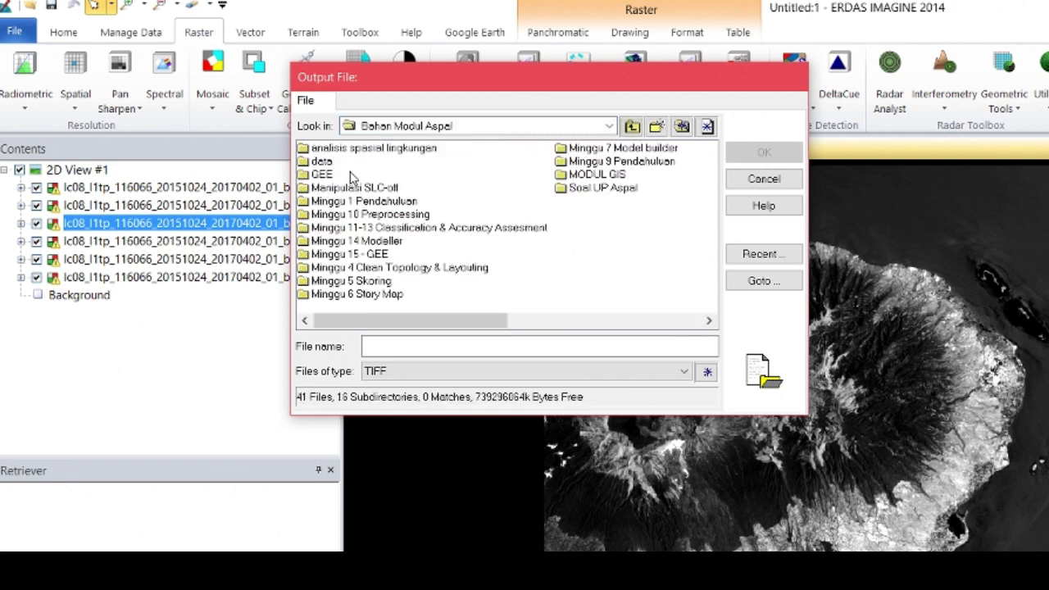
double_click(363, 217)
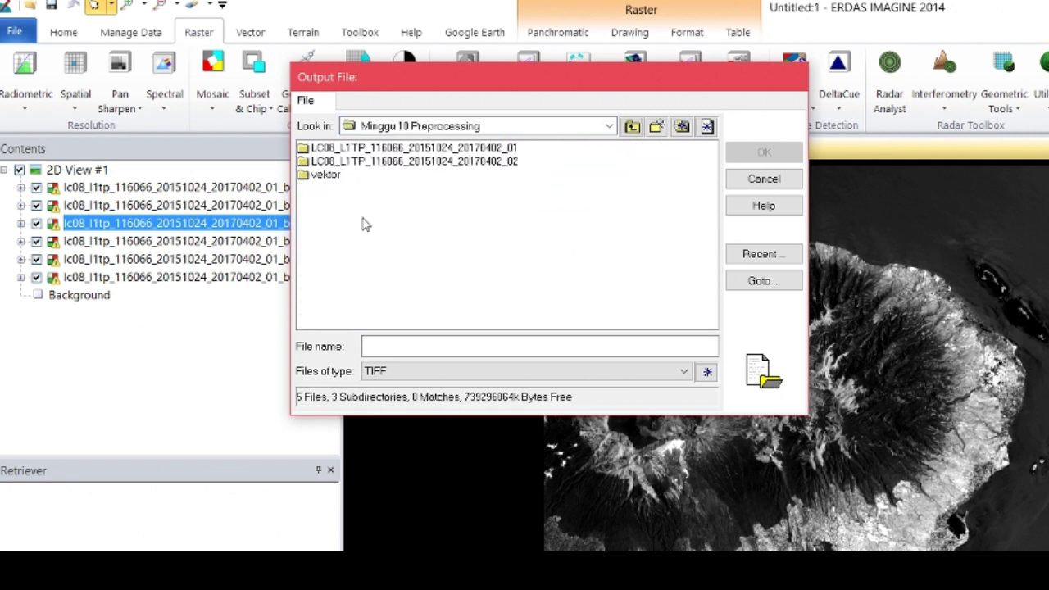
click(447, 346)
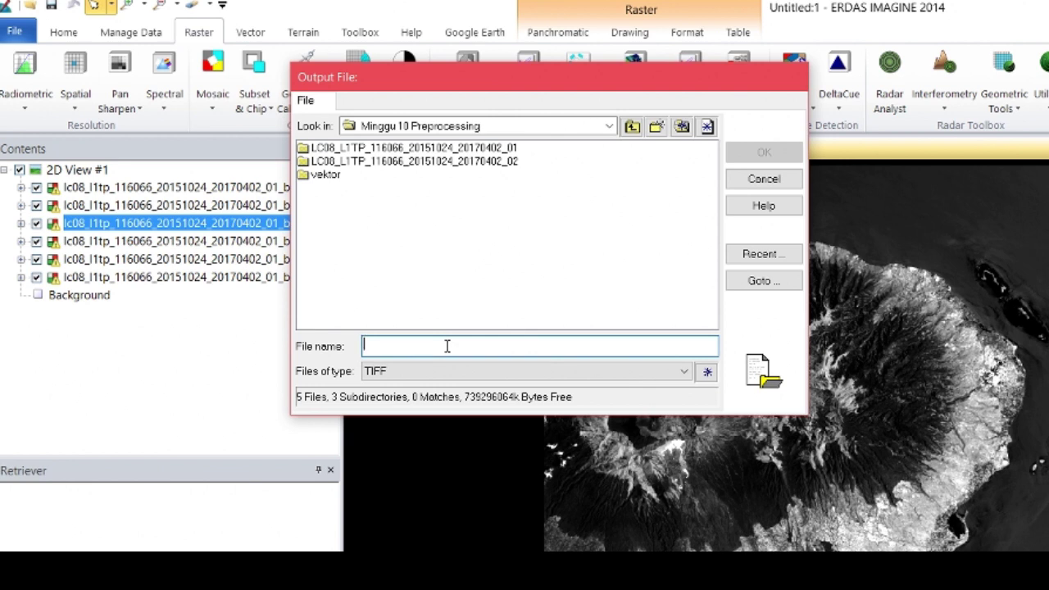
text(stack_01)
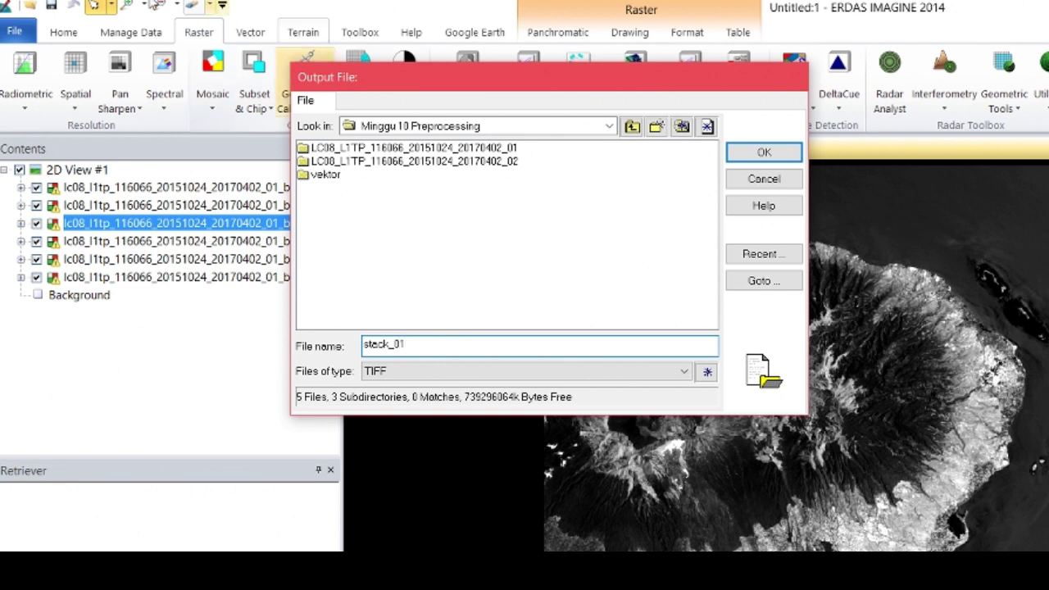
click(433, 373)
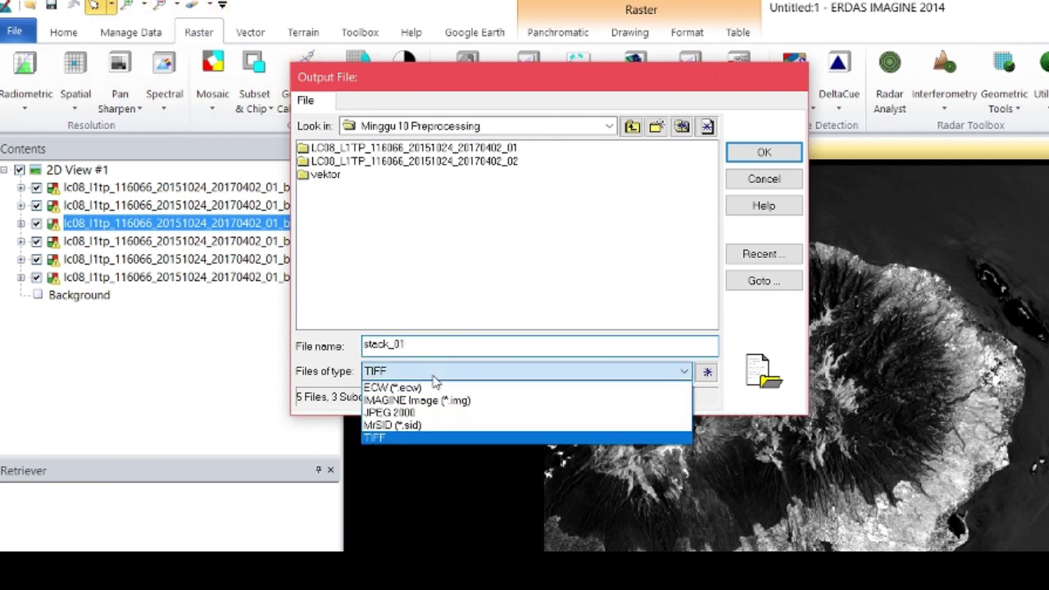
click(433, 439)
click(763, 154)
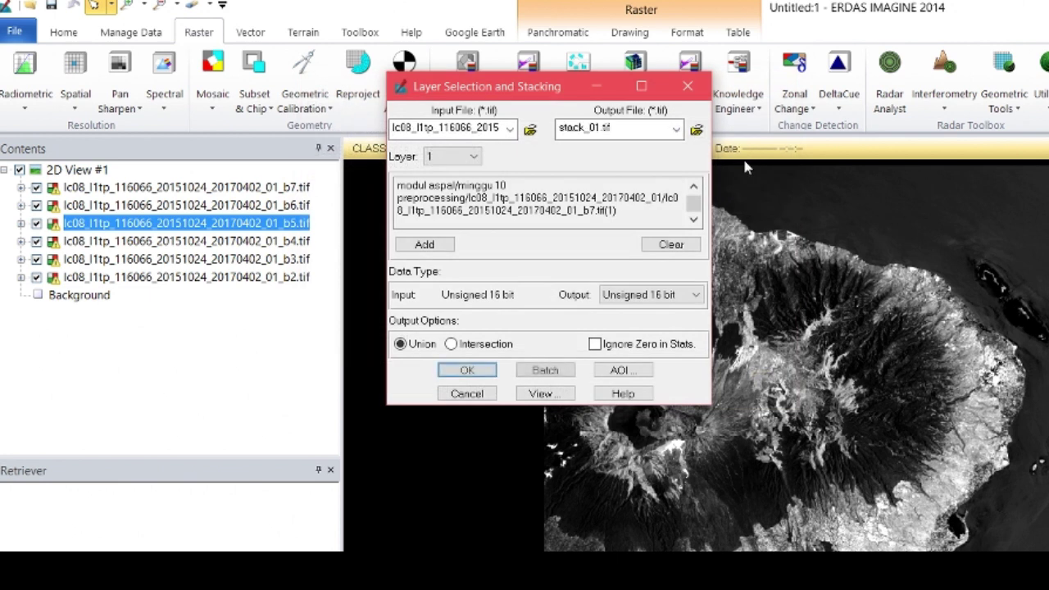
click(467, 370)
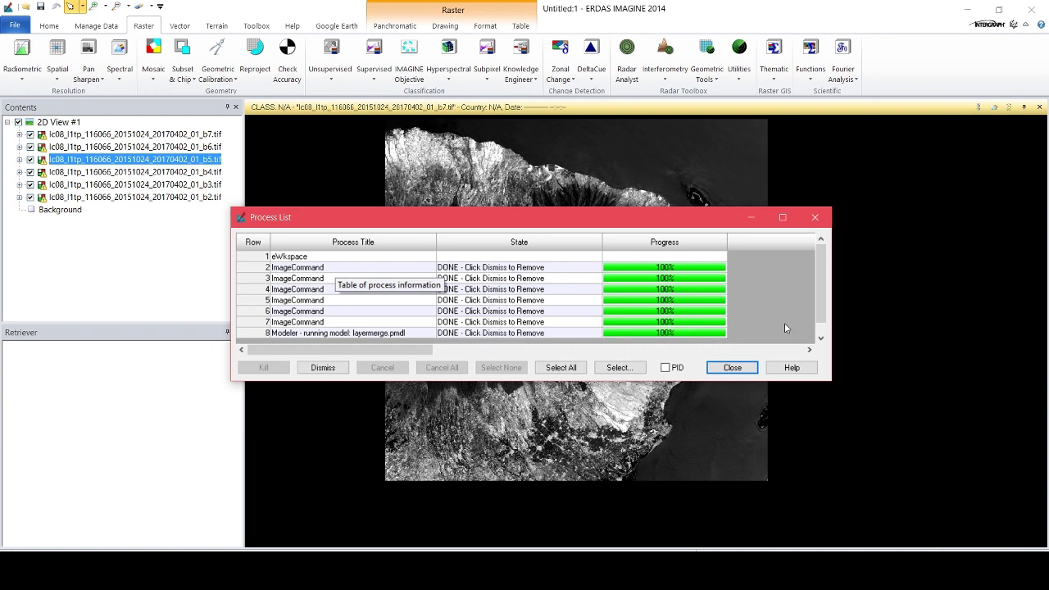
Step: Close the Process List once the layermerge job reaches 100%
click(731, 367)
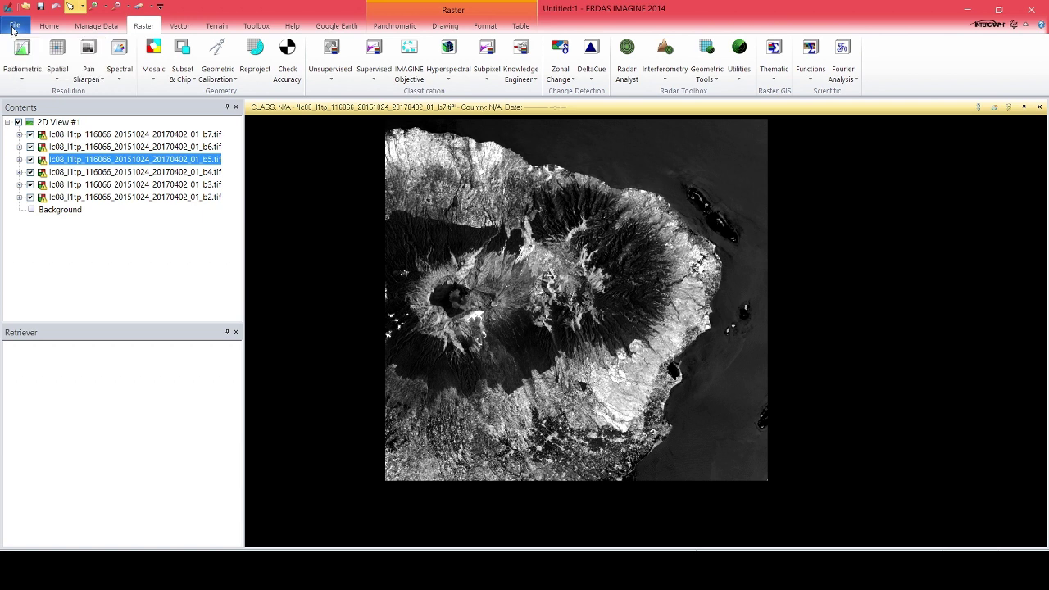
Step: Open stack_01.tif from recent files and set its red, green and blue bands to true colour
click(13, 27)
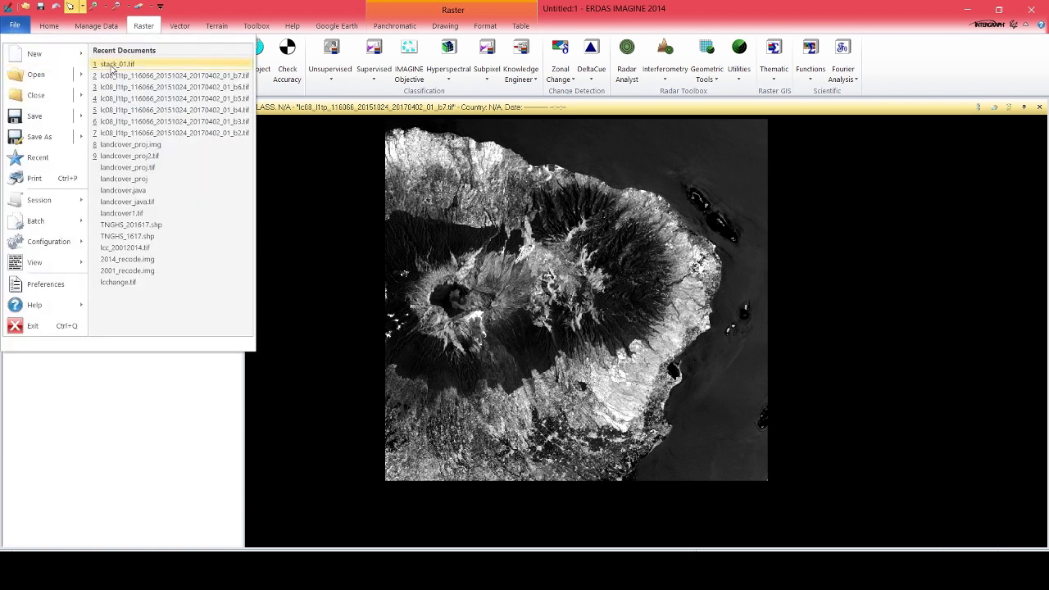
click(112, 65)
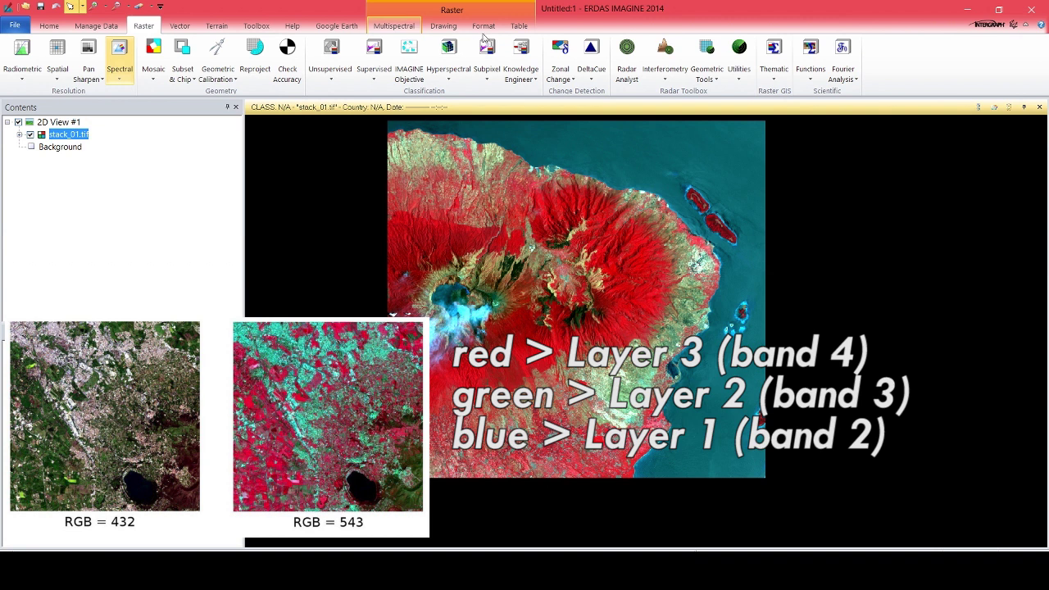
click(391, 27)
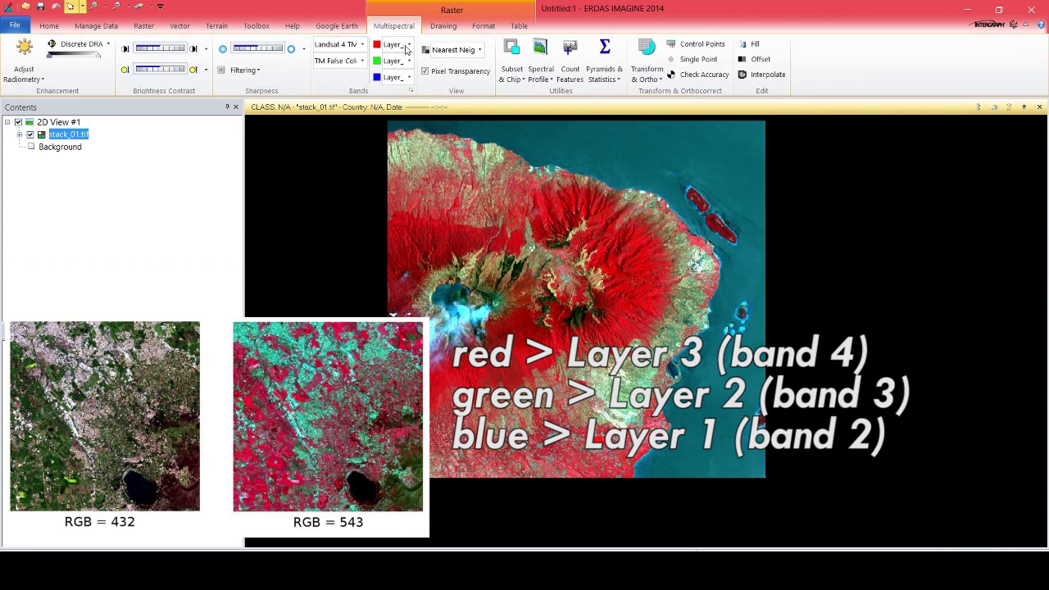
click(410, 61)
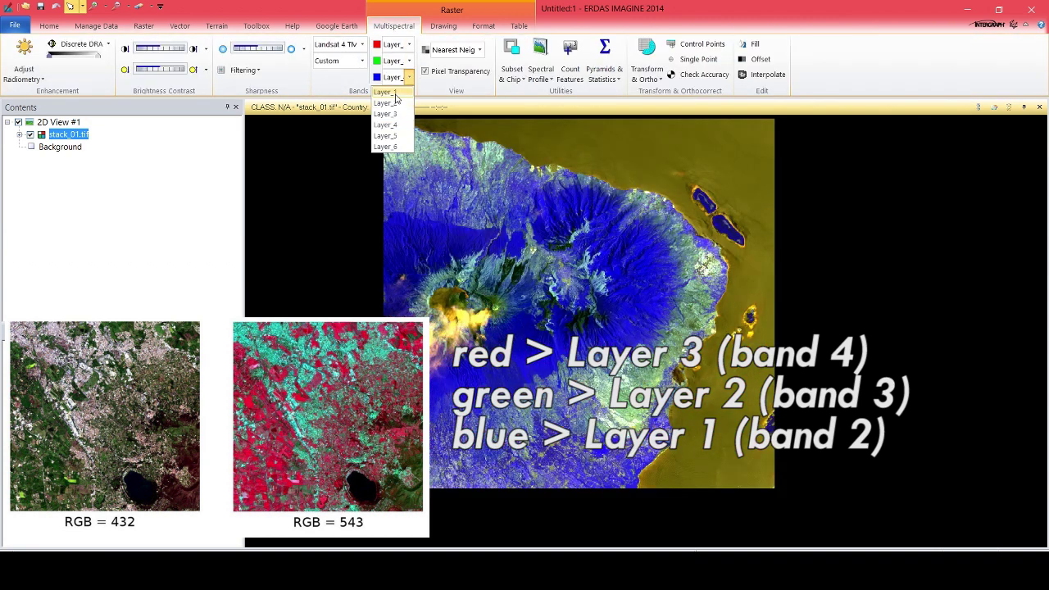
click(411, 64)
click(410, 62)
click(395, 92)
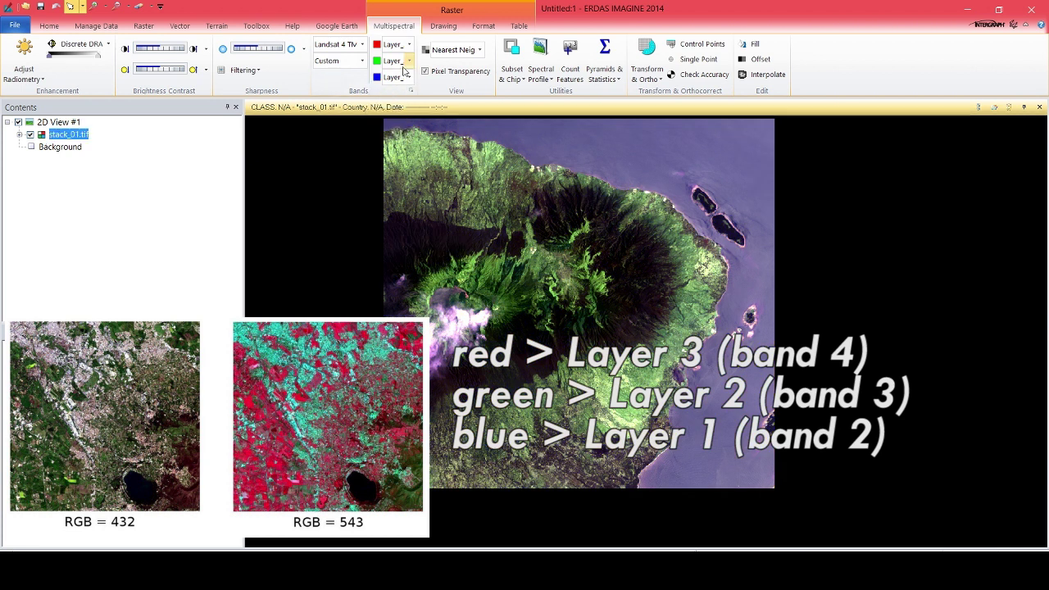
click(408, 46)
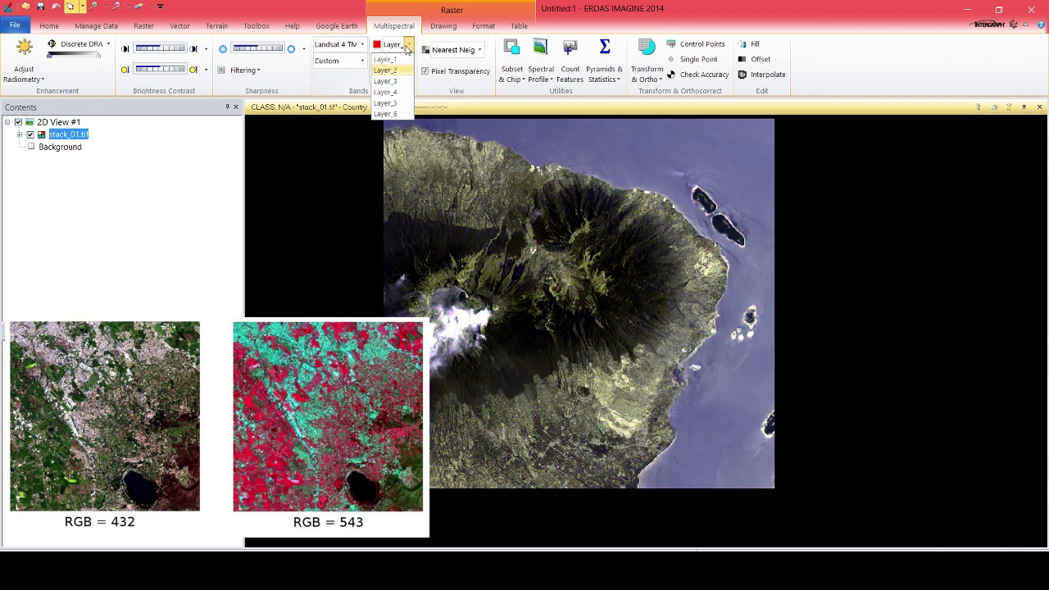
click(400, 79)
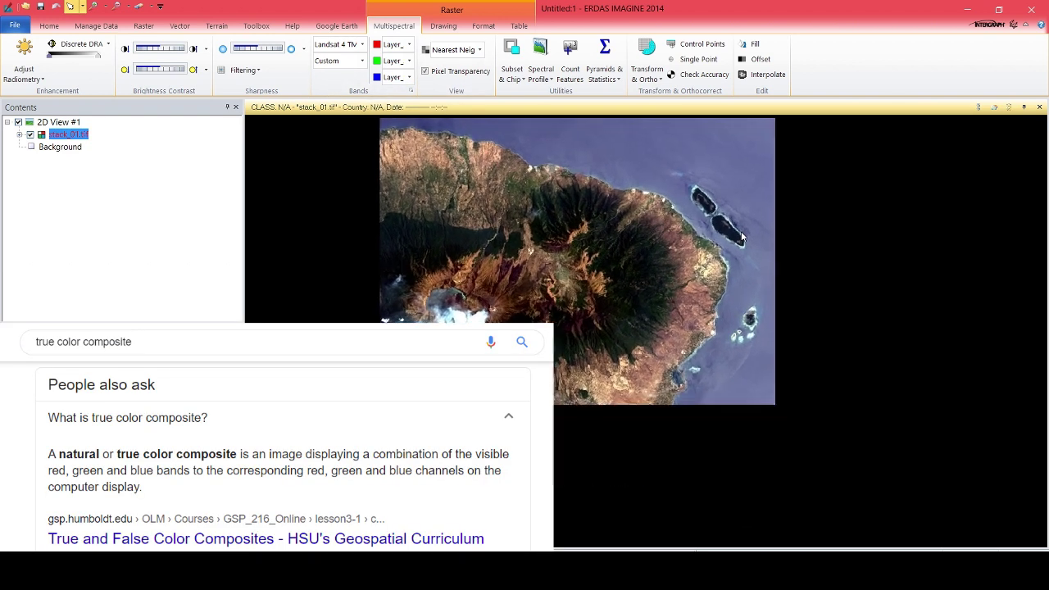
Step: Zoom in and out to check the composite, then return to the Raster tools
scroll(742, 238, up, 1)
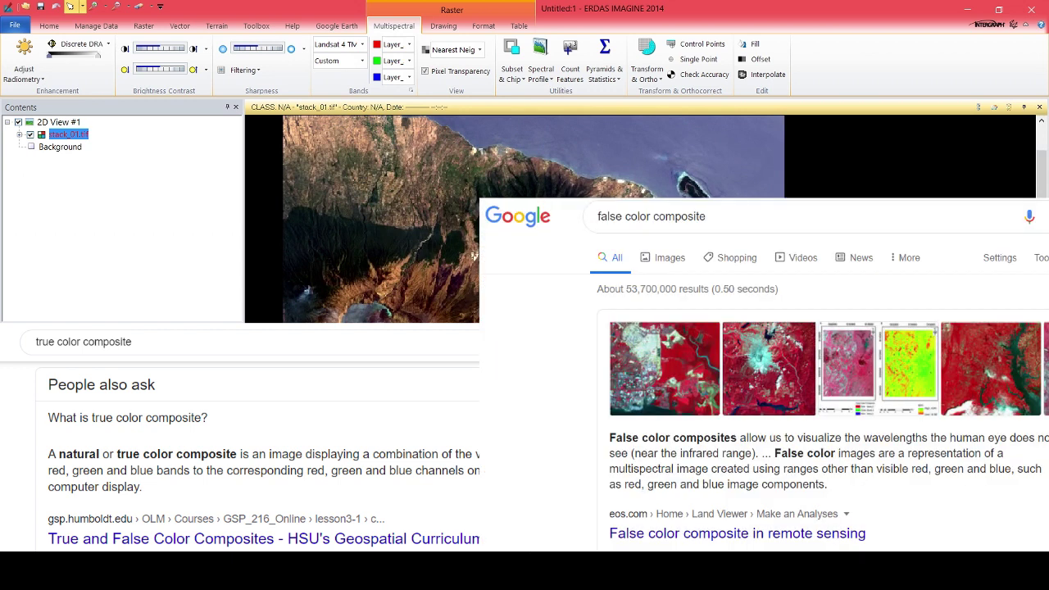
scroll(528, 284, down, 1)
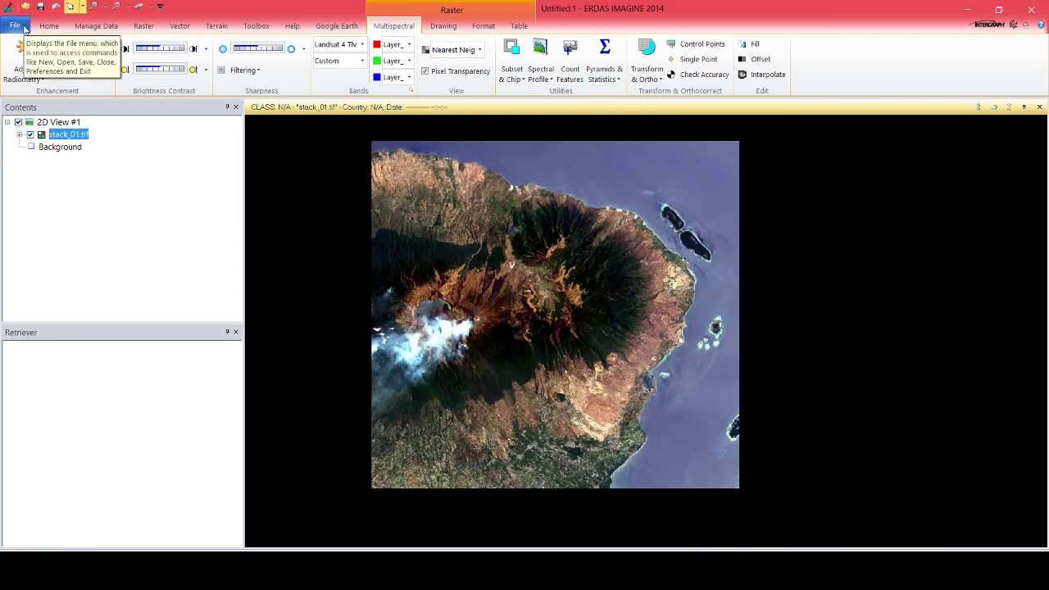
click(14, 25)
click(263, 6)
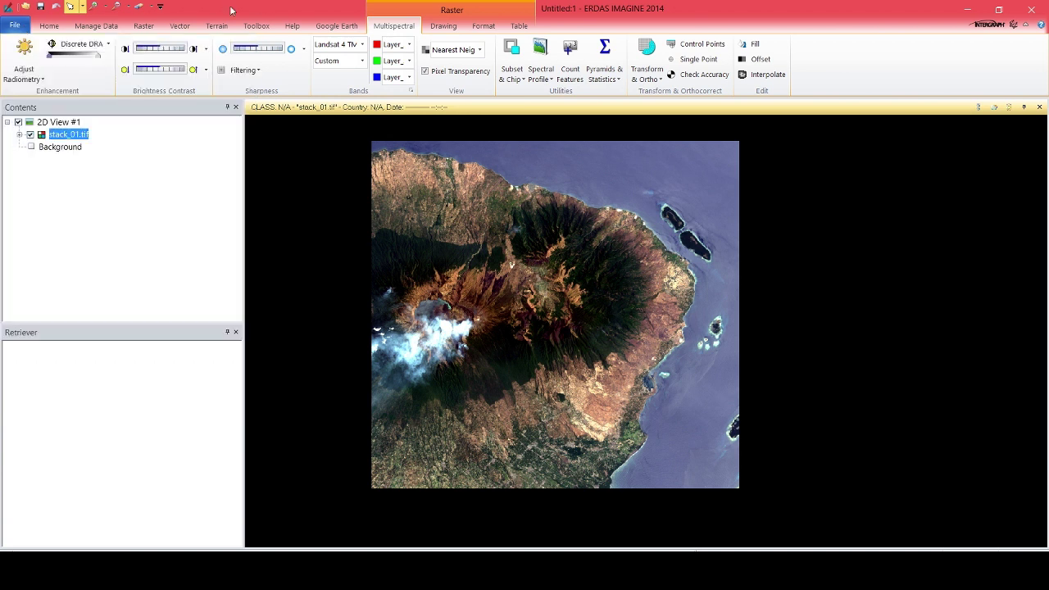
click(146, 26)
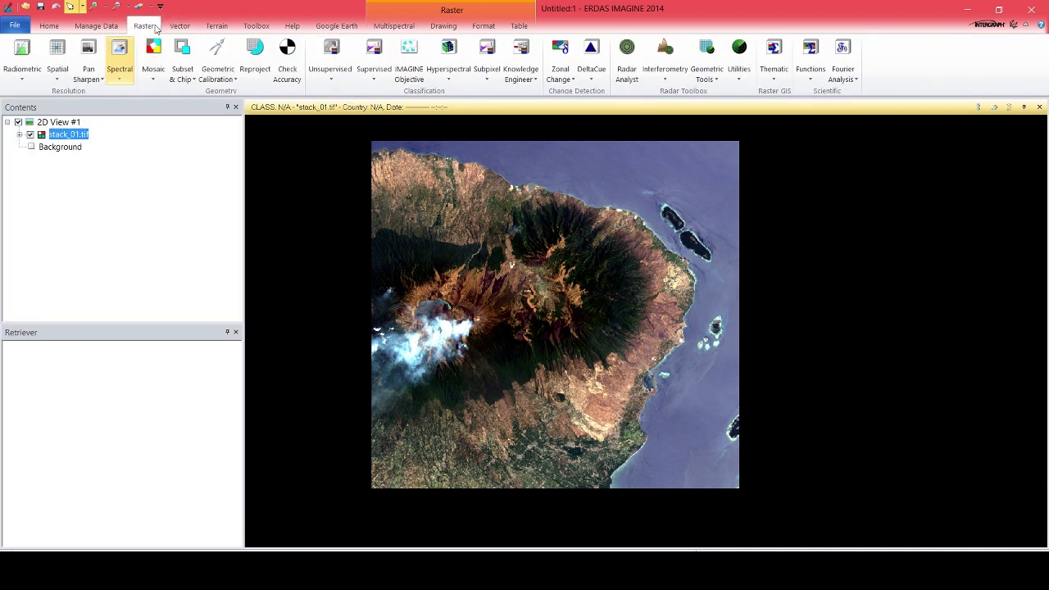
Step: Start Layer Stack and add bands b2 and b3 of the _02 scene as inputs
click(120, 70)
click(141, 94)
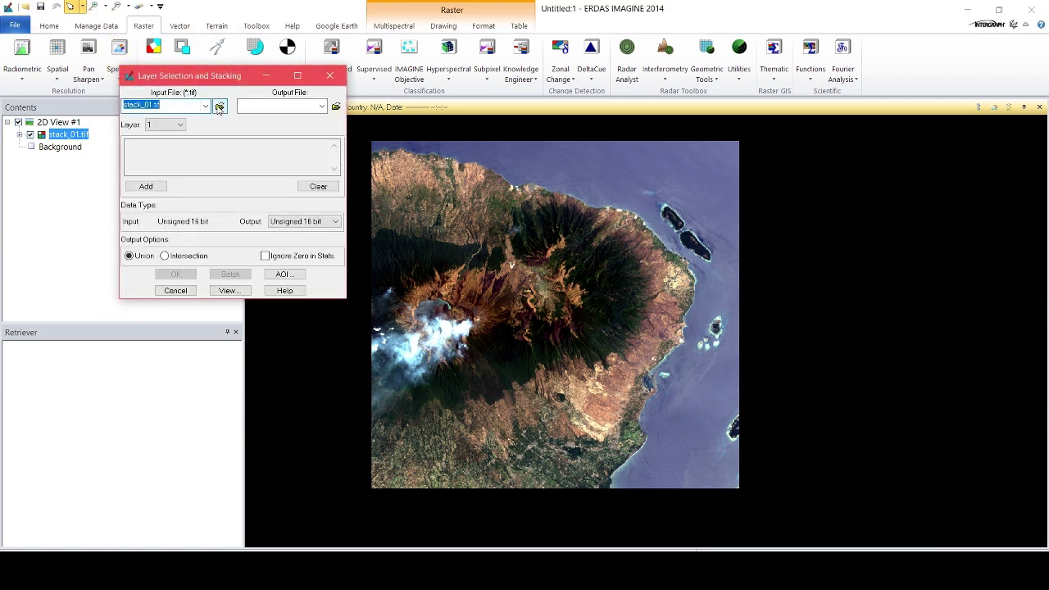
click(219, 108)
double_click(176, 120)
double_click(163, 146)
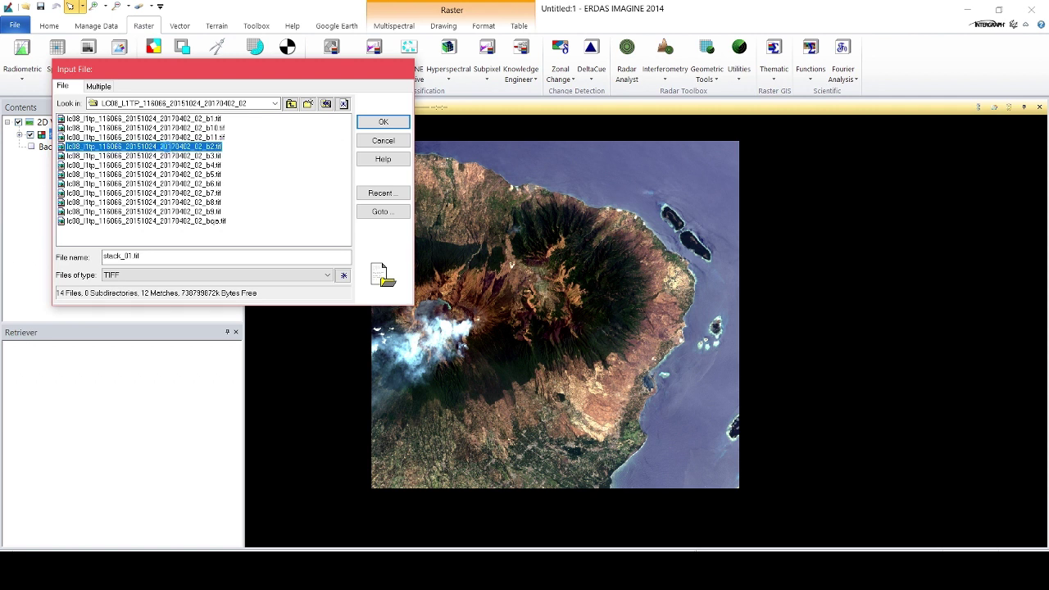
click(161, 186)
click(219, 108)
double_click(183, 157)
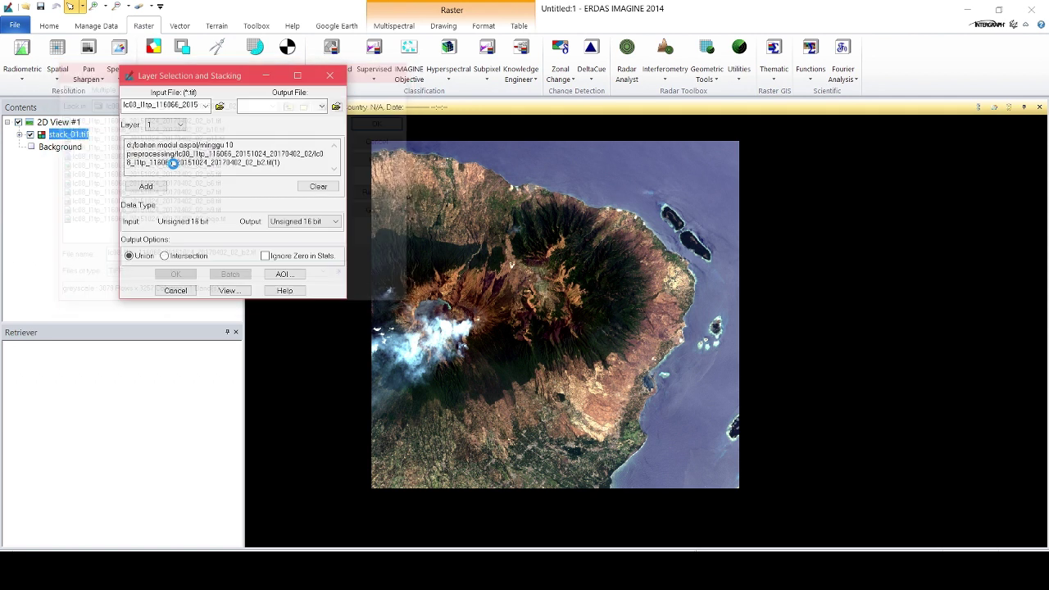
click(146, 186)
Step: Add bands b4 through b6 of the _02 scene and select b7 as input
click(219, 107)
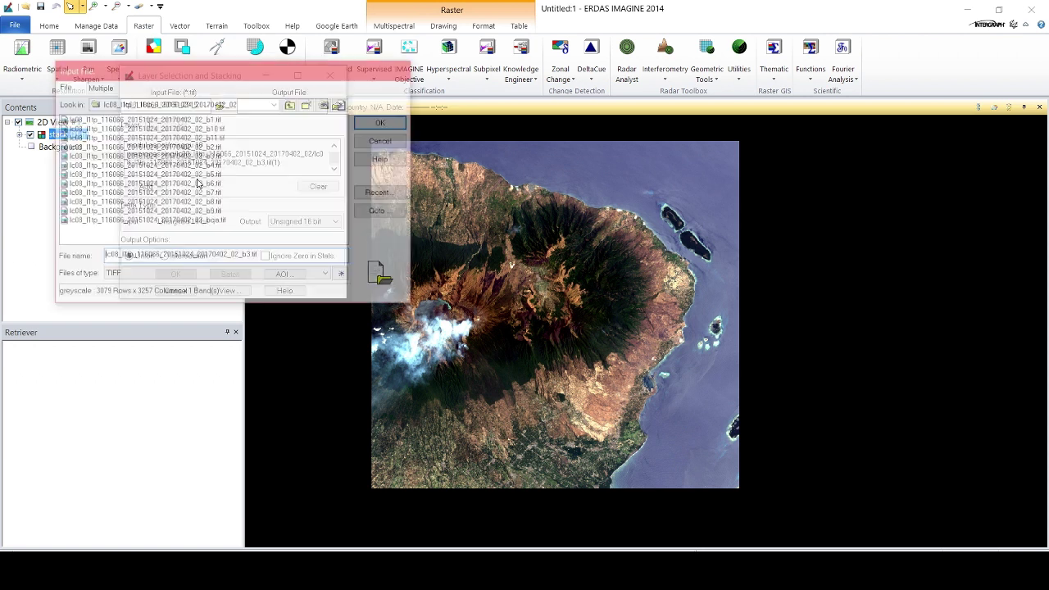
double_click(168, 168)
click(146, 186)
click(219, 106)
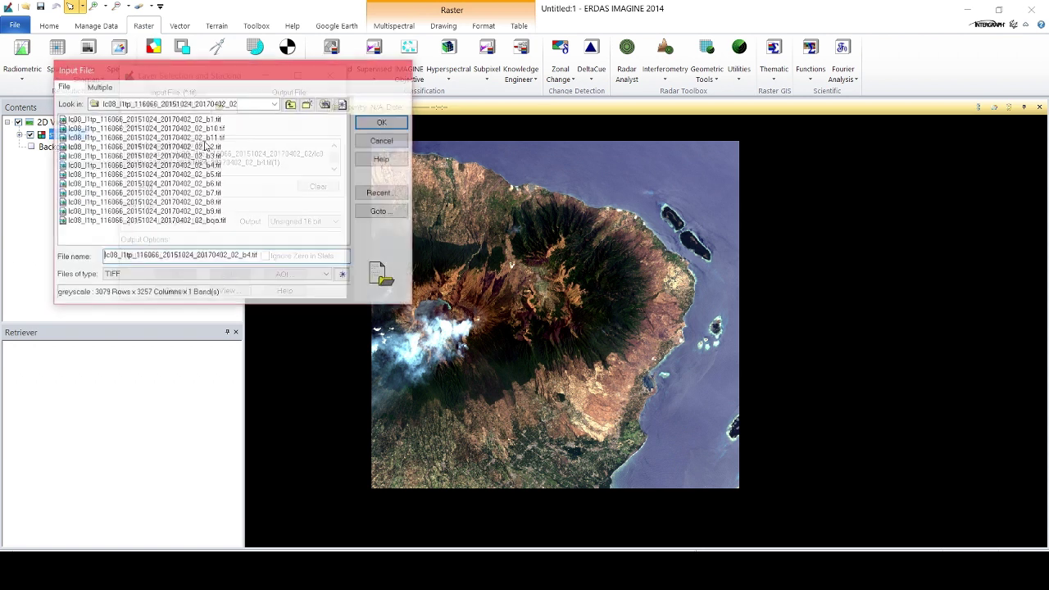
double_click(196, 175)
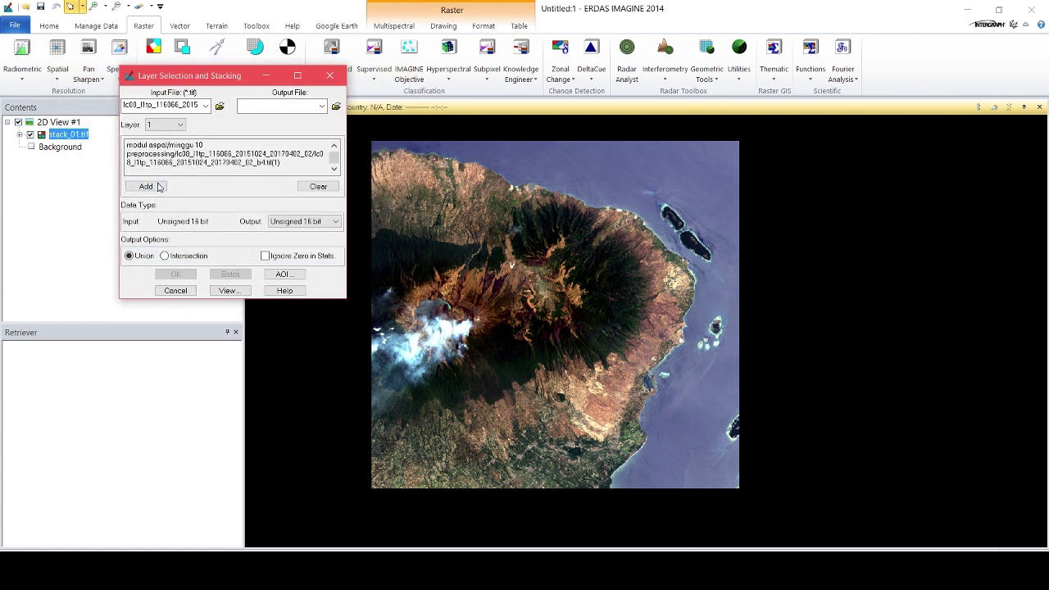
click(218, 106)
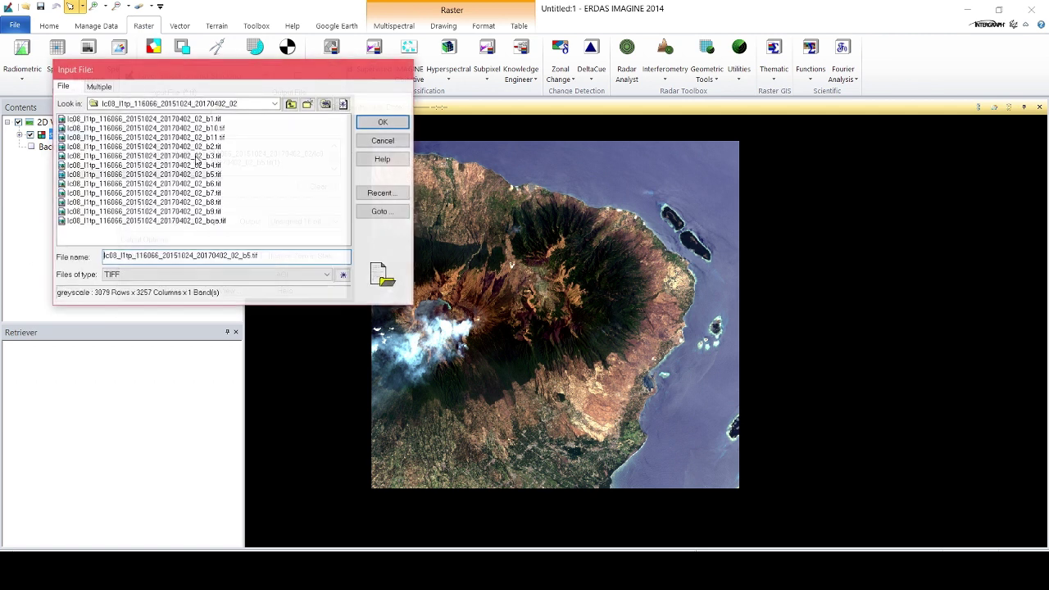
double_click(194, 181)
click(145, 186)
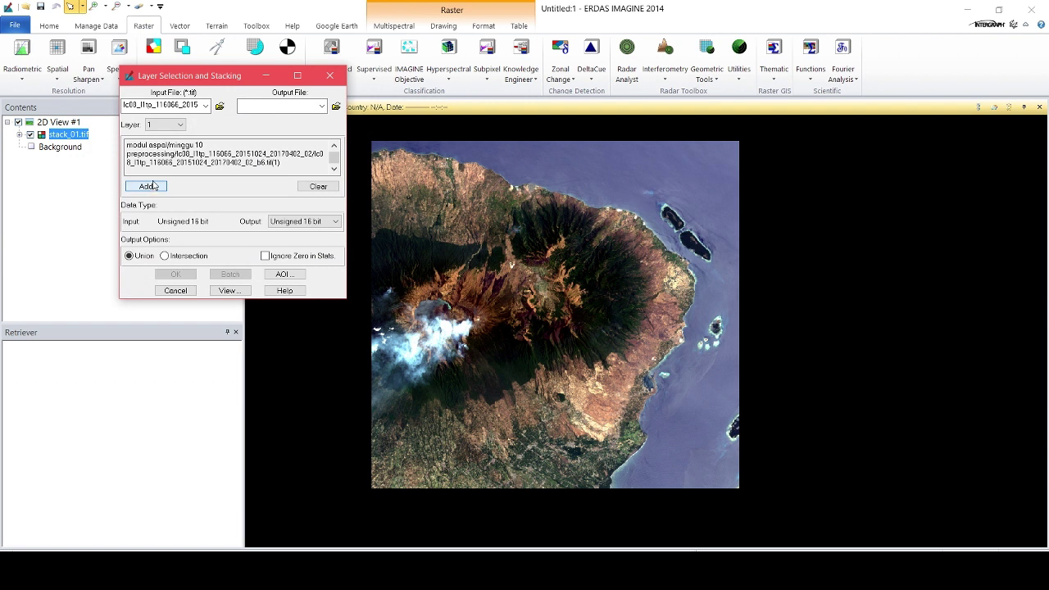
click(218, 107)
double_click(198, 191)
Step: Add b7, output to Minggu 10 Preprocessing\stack_02.tif, run the stack and close the Process List
click(148, 187)
click(336, 106)
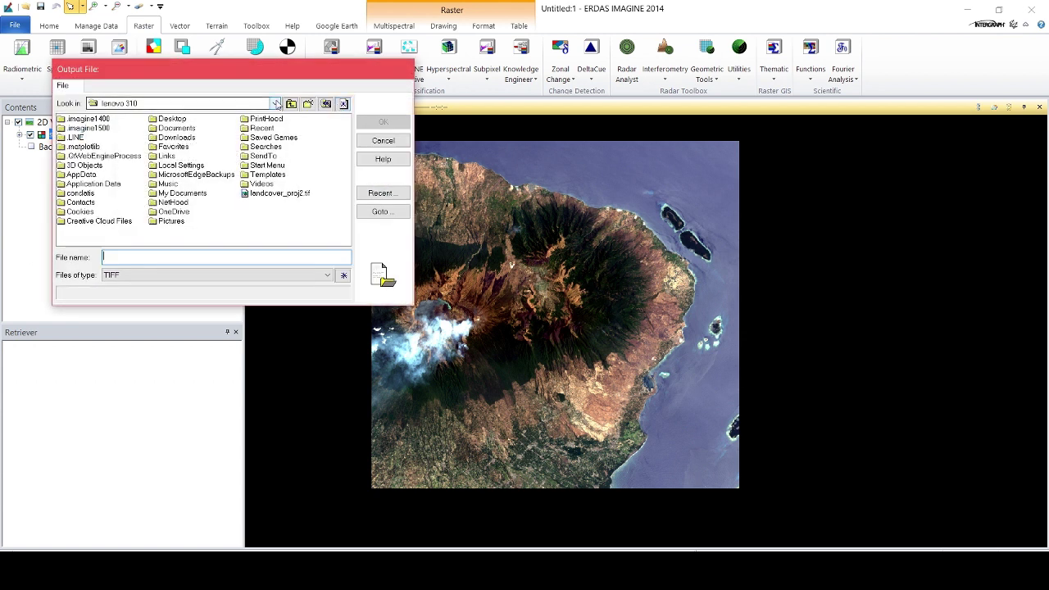
click(275, 104)
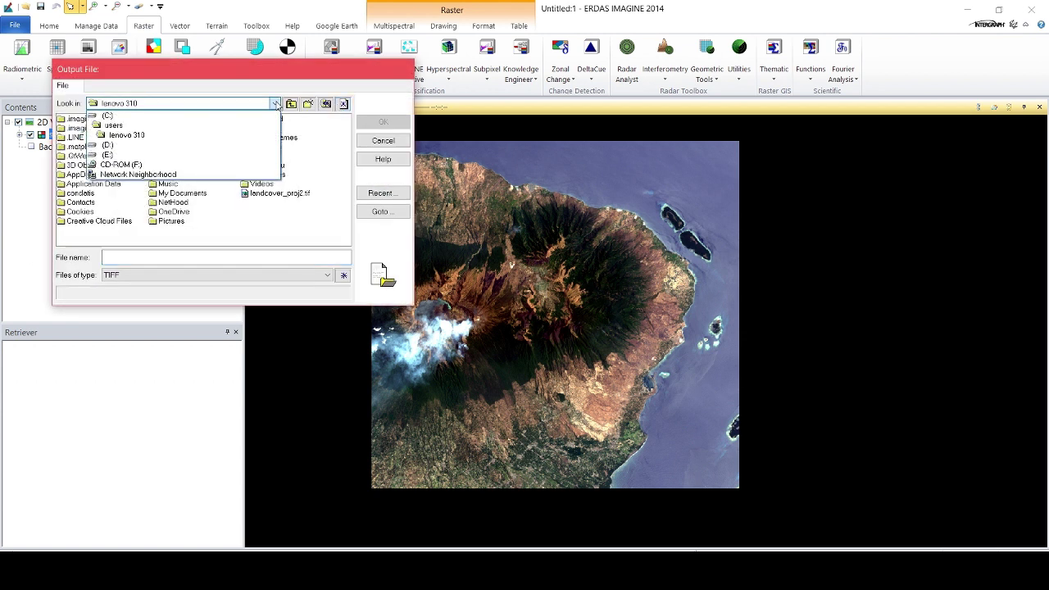
click(206, 145)
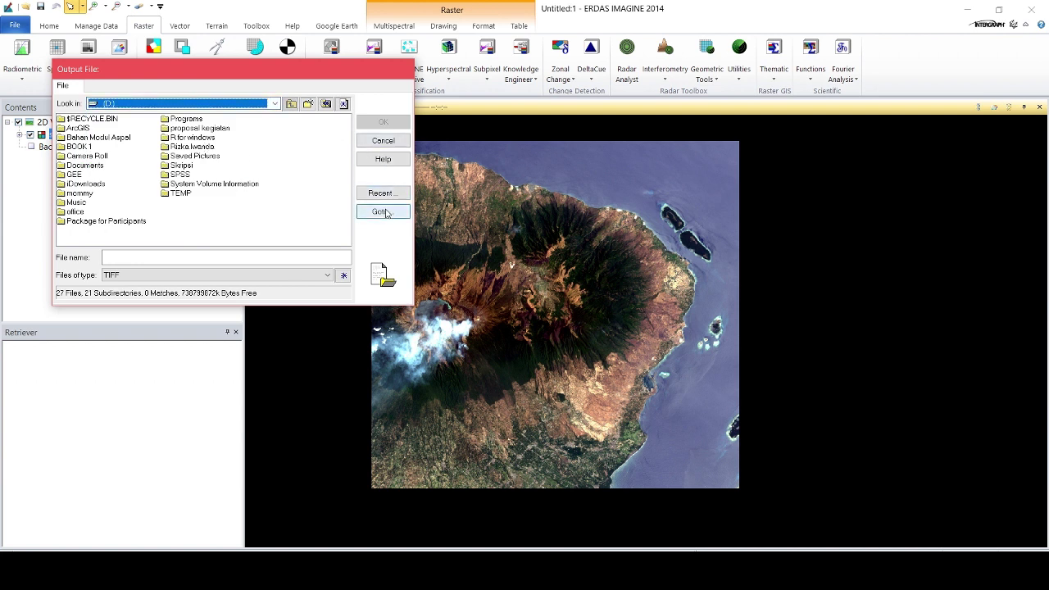
double_click(81, 139)
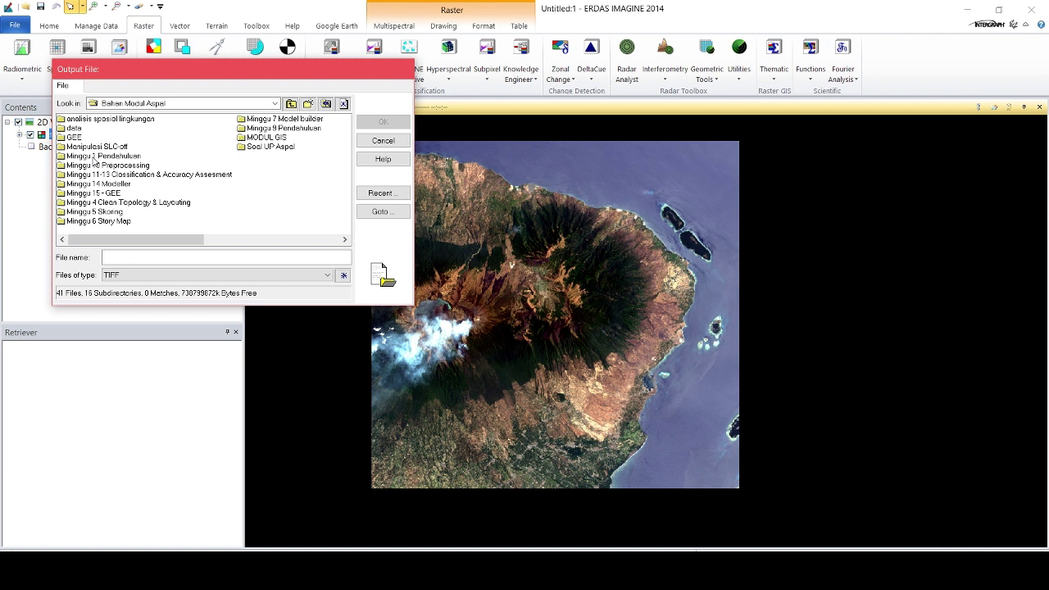
double_click(120, 166)
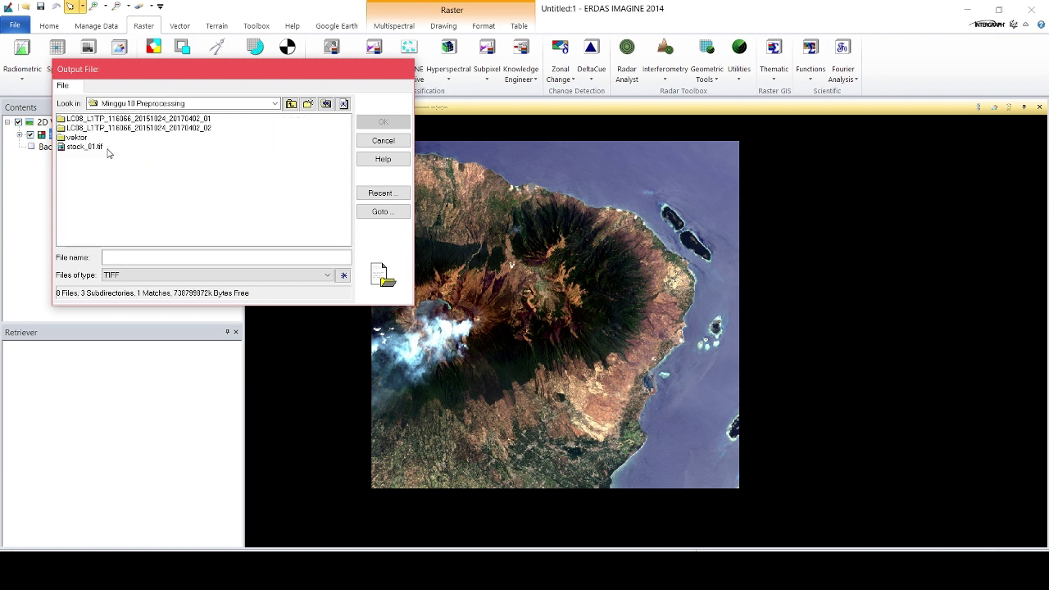
click(82, 146)
click(131, 257)
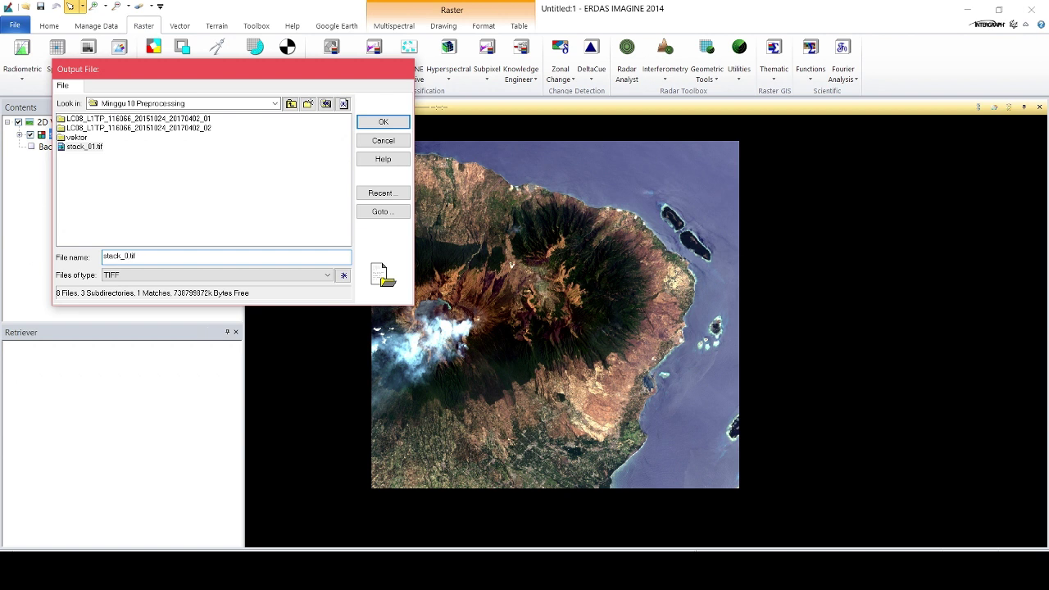
click(378, 123)
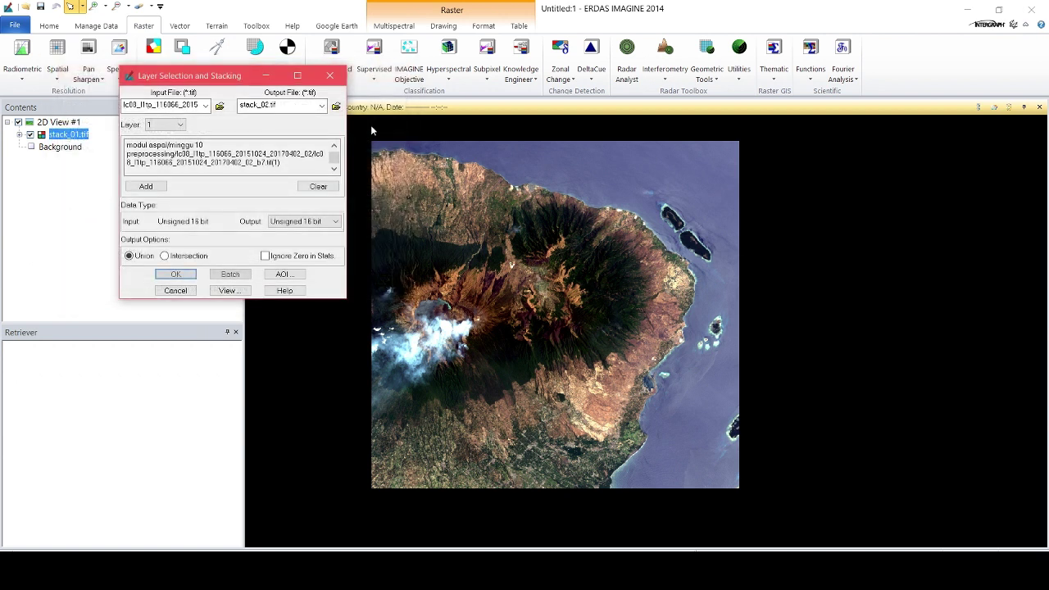
click(177, 276)
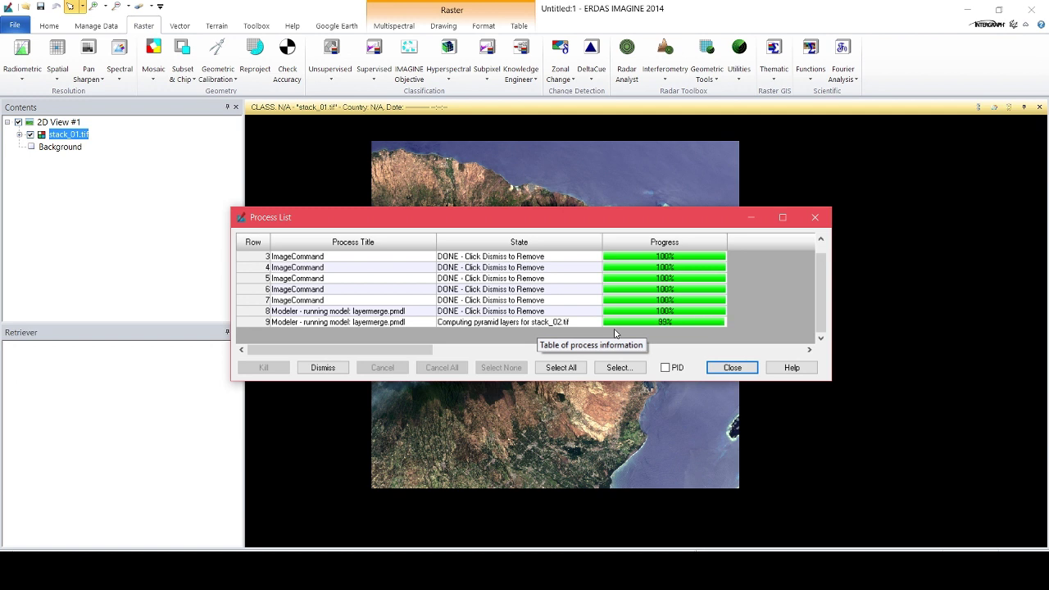
click(755, 371)
Step: Open stack_02.tif from recent files and fit it to the view
click(22, 31)
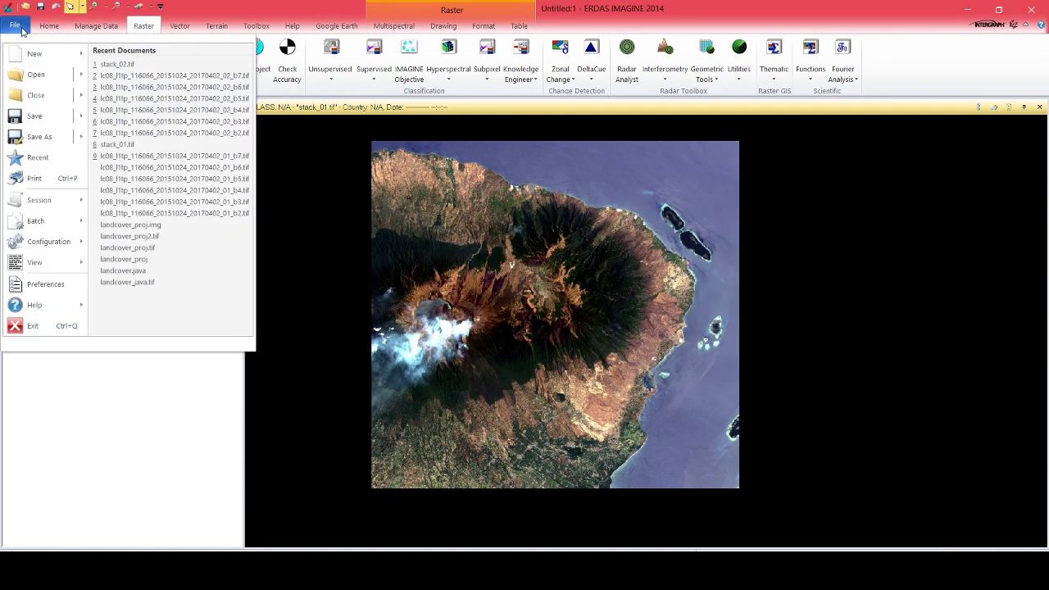
click(169, 67)
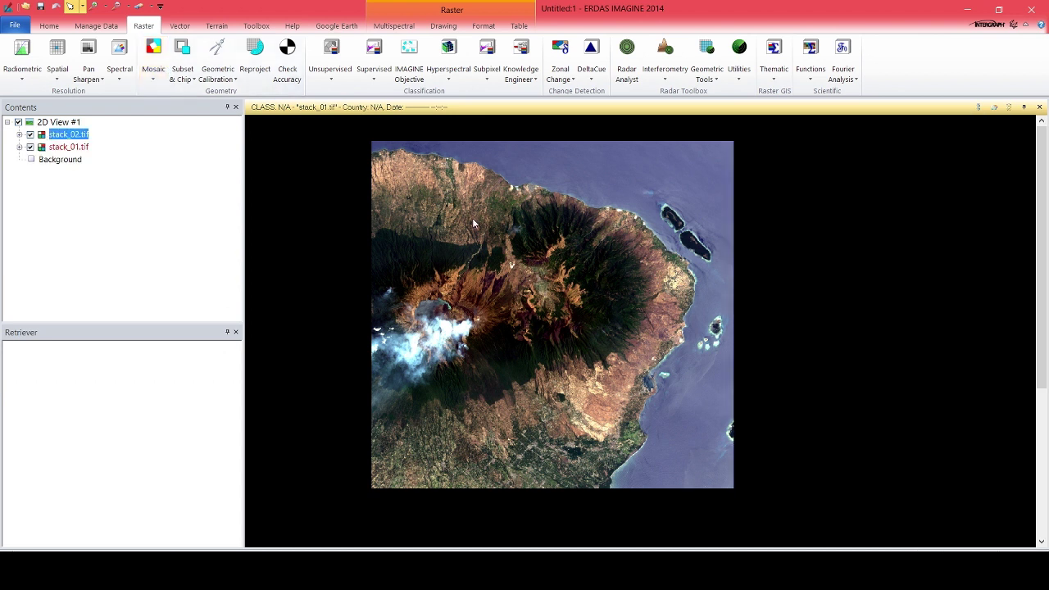
right_click(76, 140)
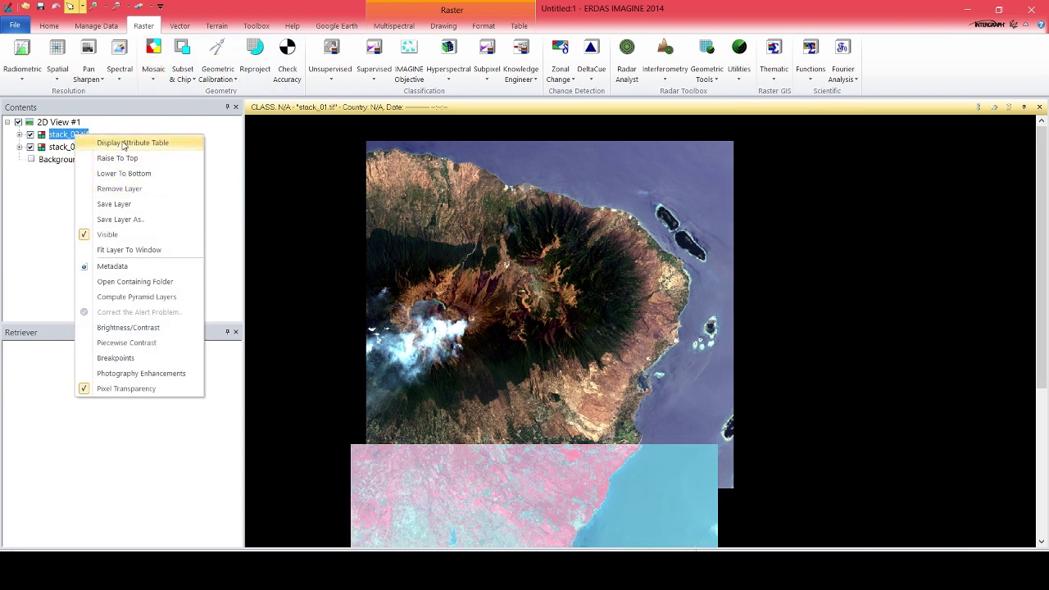
click(135, 255)
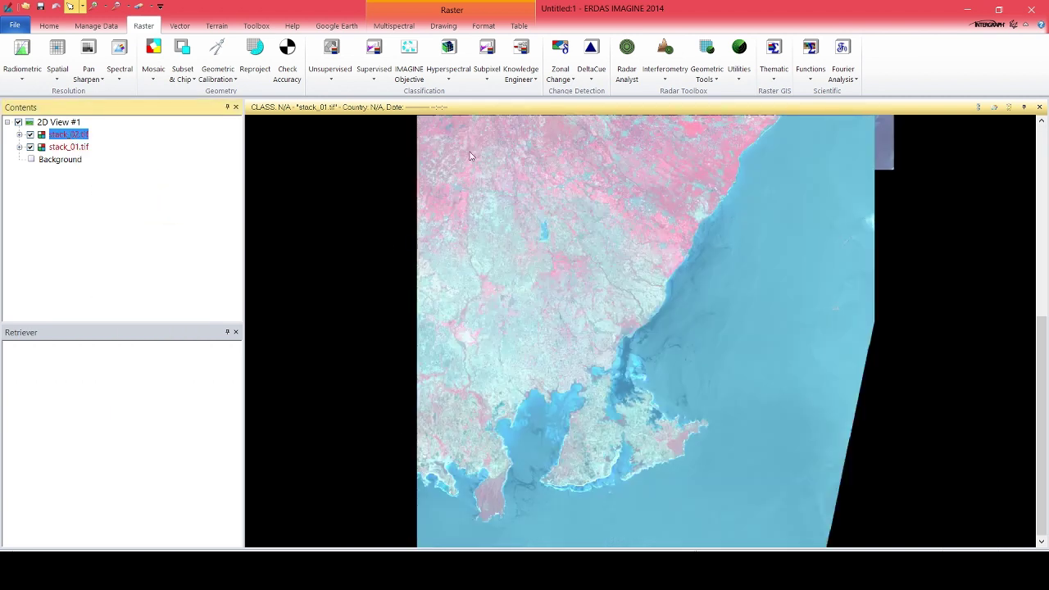
Step: Reassign stack_02.tif's blue, green (Layer_2) and red bands for a natural-colour look
click(392, 26)
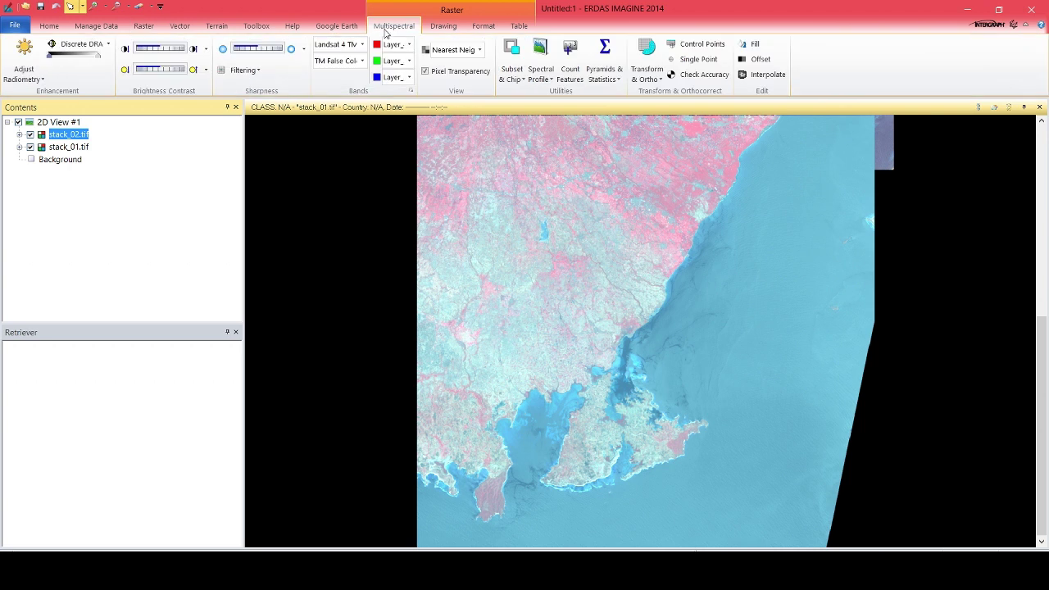
click(409, 77)
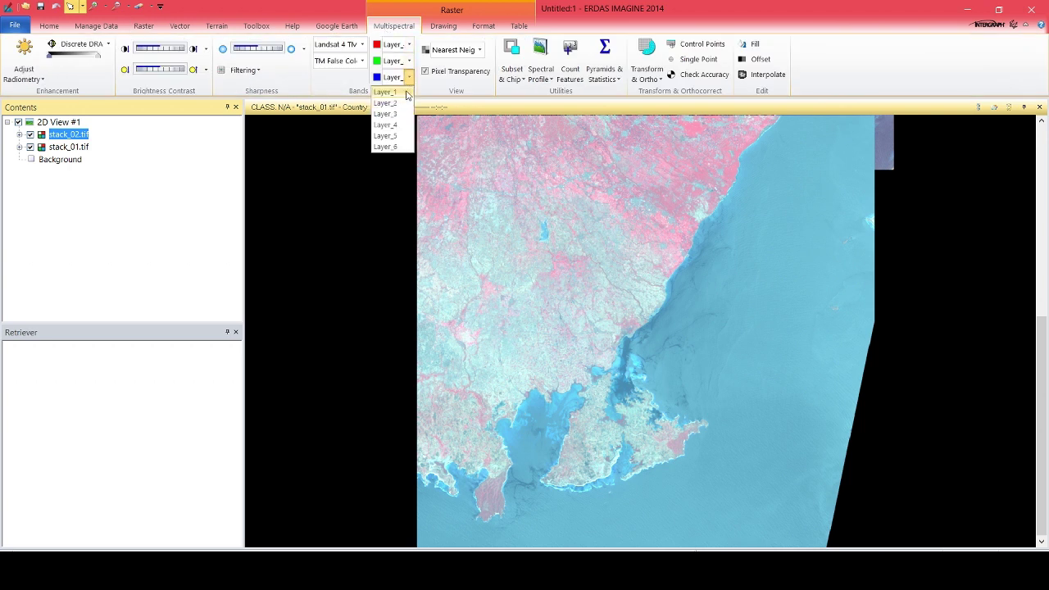
click(385, 92)
click(409, 60)
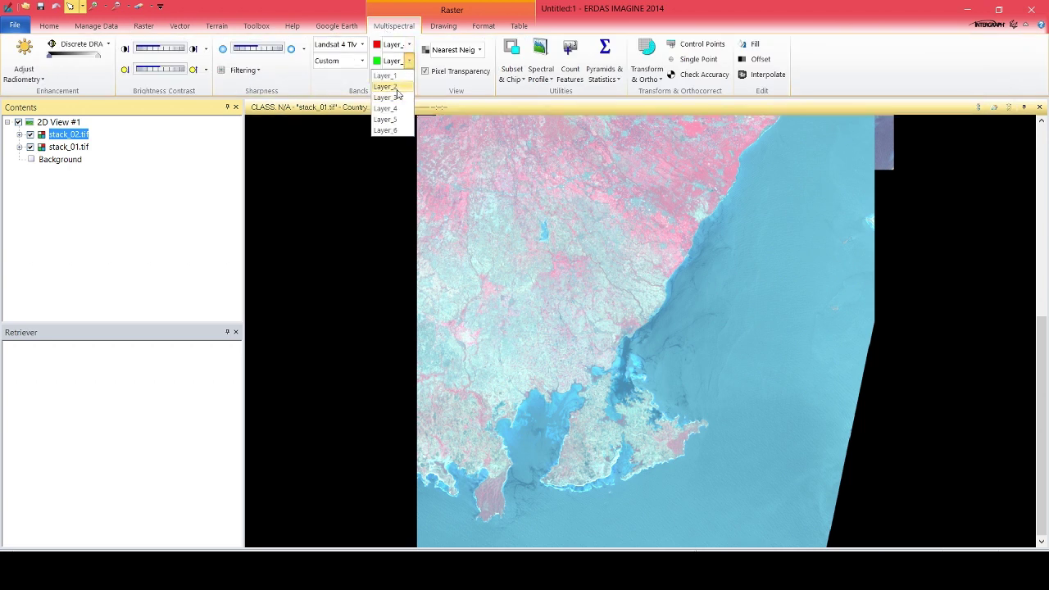
click(401, 85)
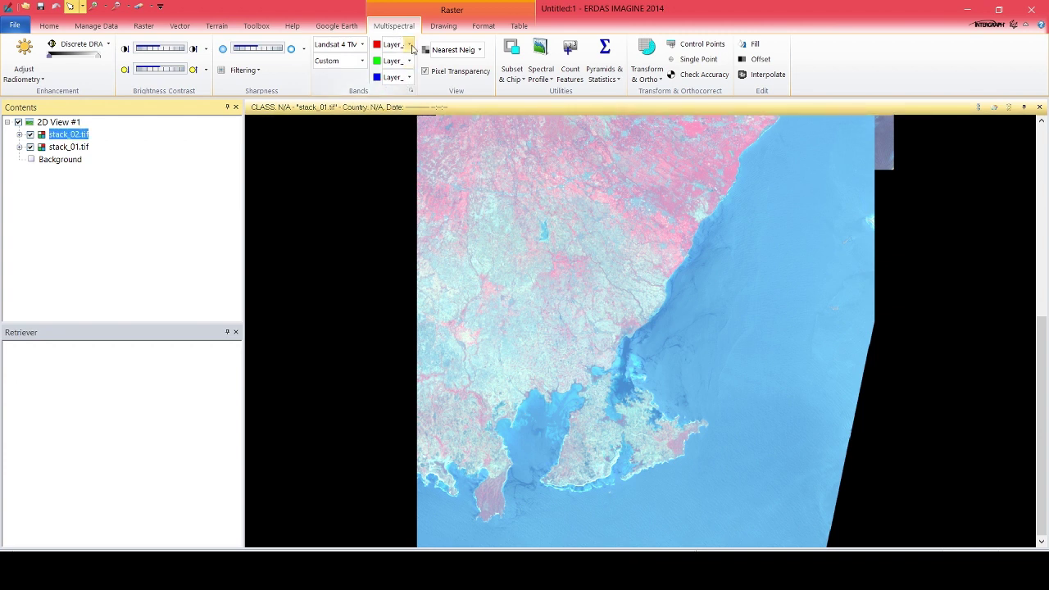
click(409, 45)
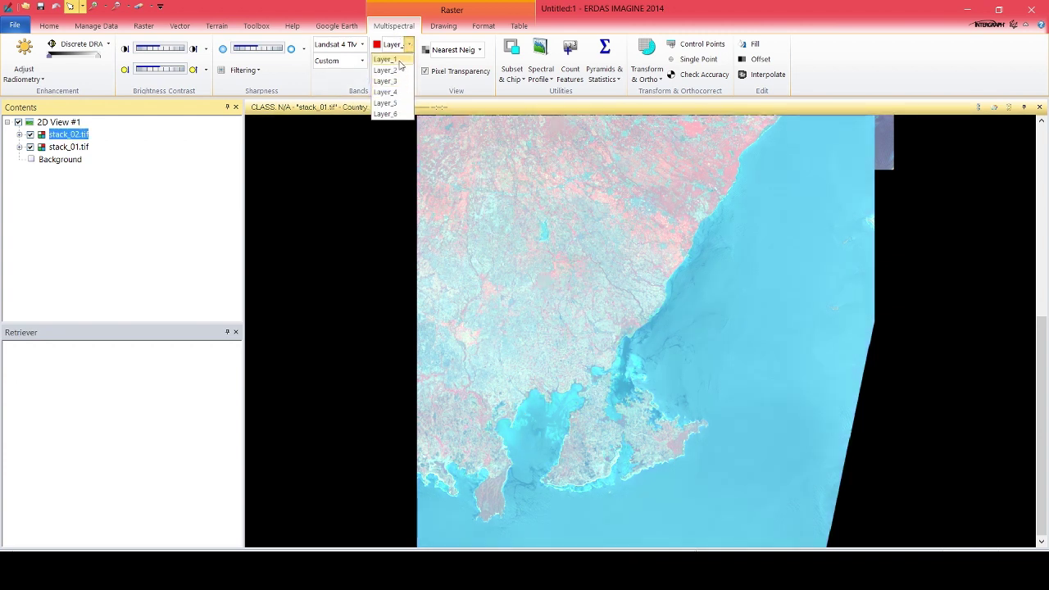
click(402, 82)
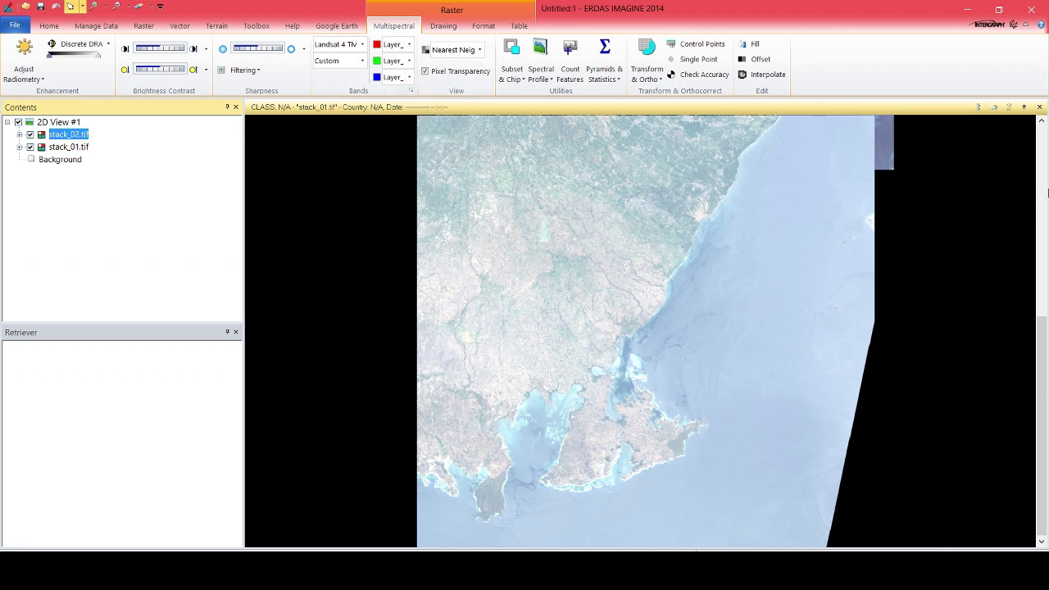
Step: Turn on Discrete DRA to stretch stack_02.tif to full contrast
click(1040, 121)
click(1041, 121)
click(1042, 122)
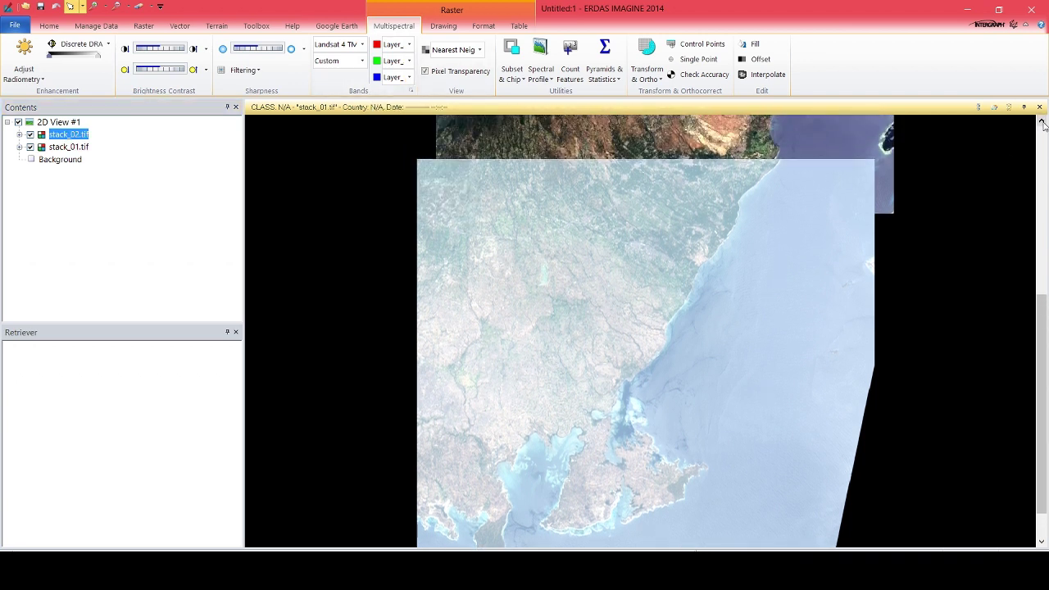
click(78, 43)
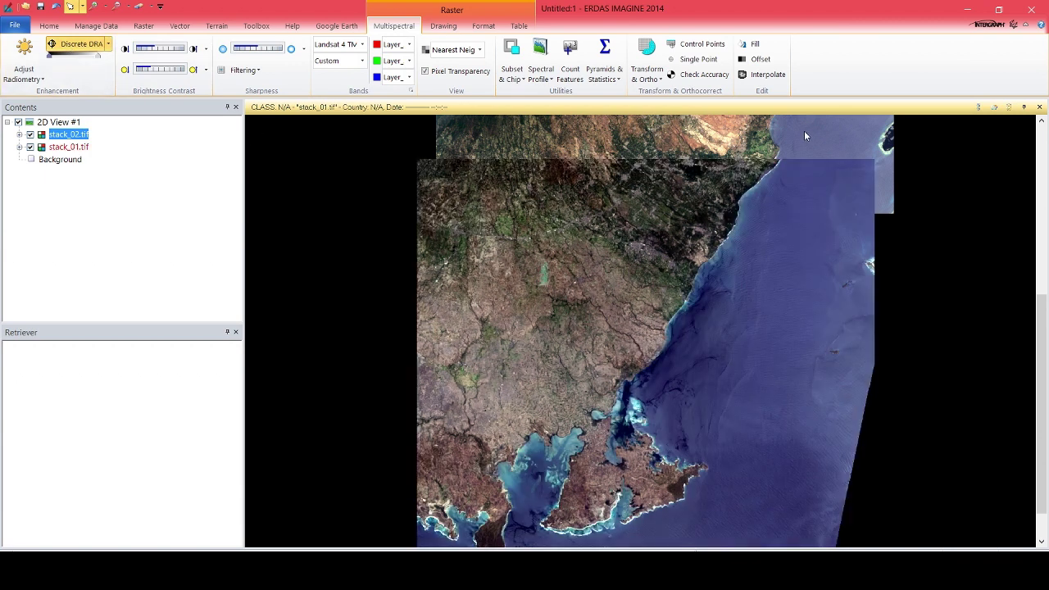
scroll(801, 131, down, 3)
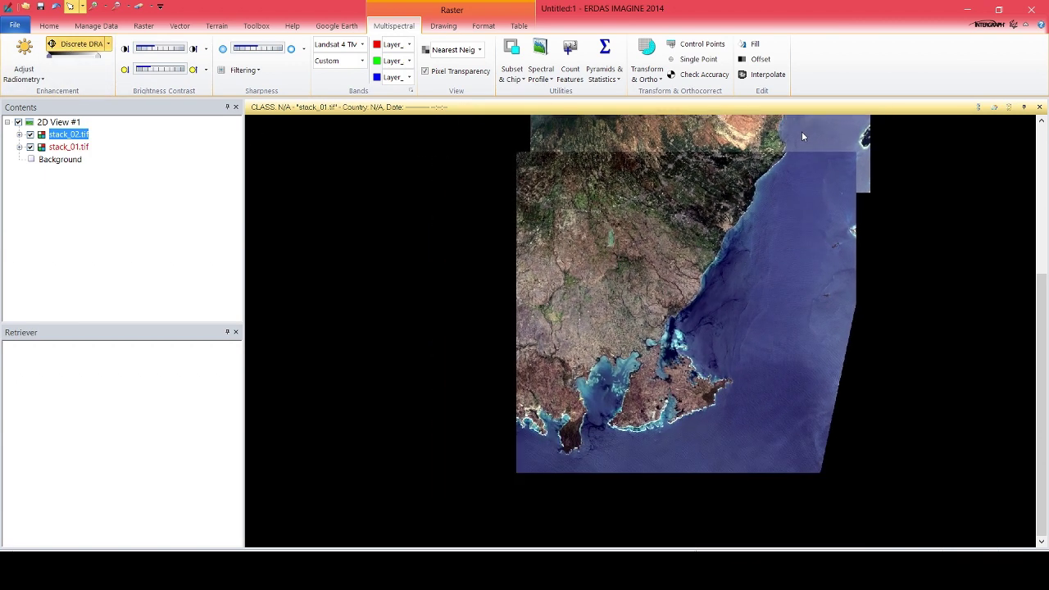
scroll(802, 131, up, 2)
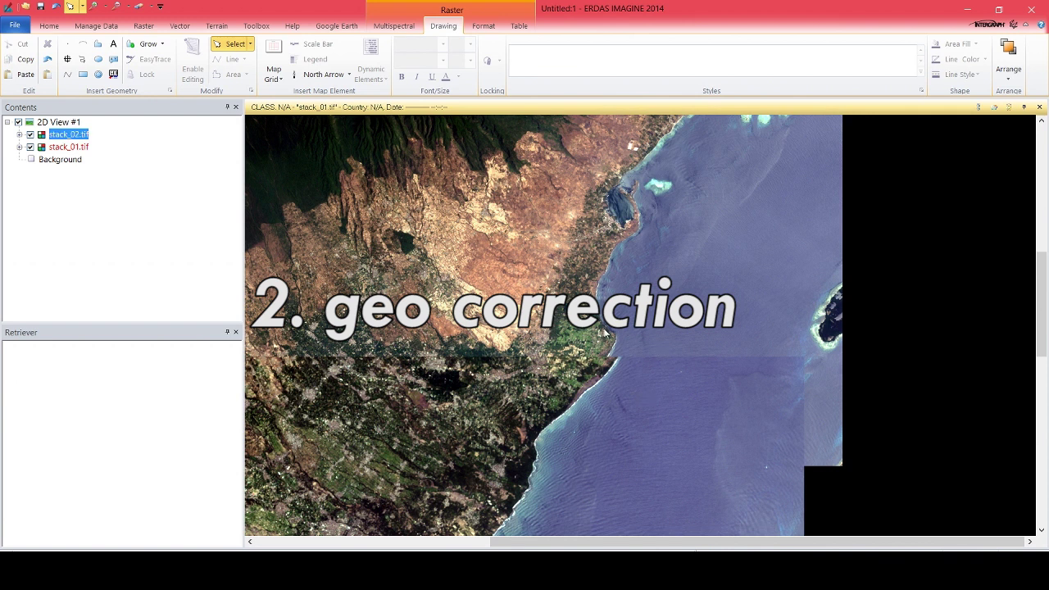
Step: Add koreksi.shp from Minggu 10 Preprocessing\vektor as a vector layer over the stacks
click(16, 23)
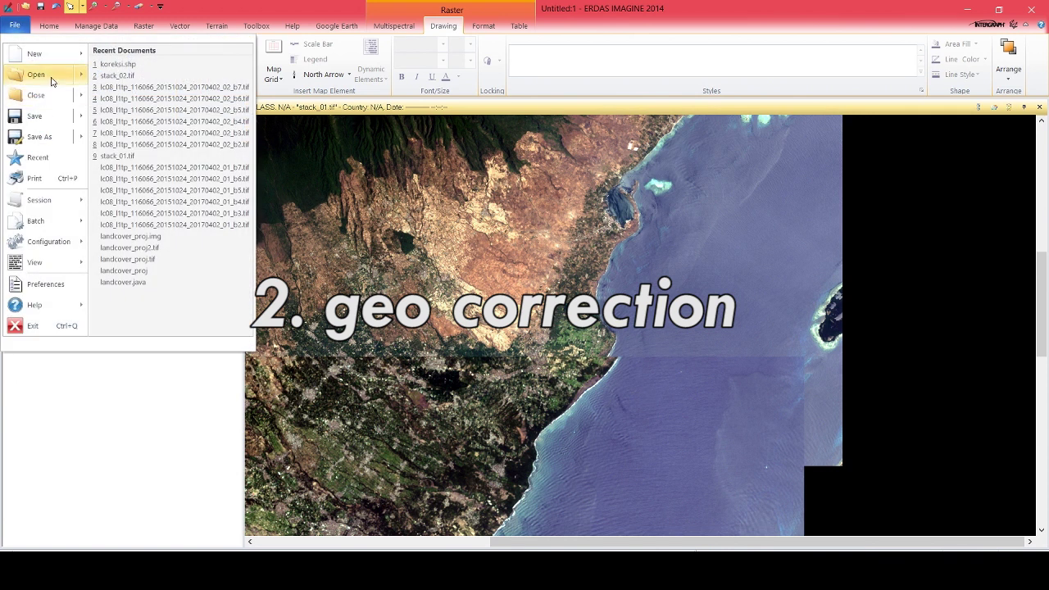
mouse_move(53, 82)
click(139, 105)
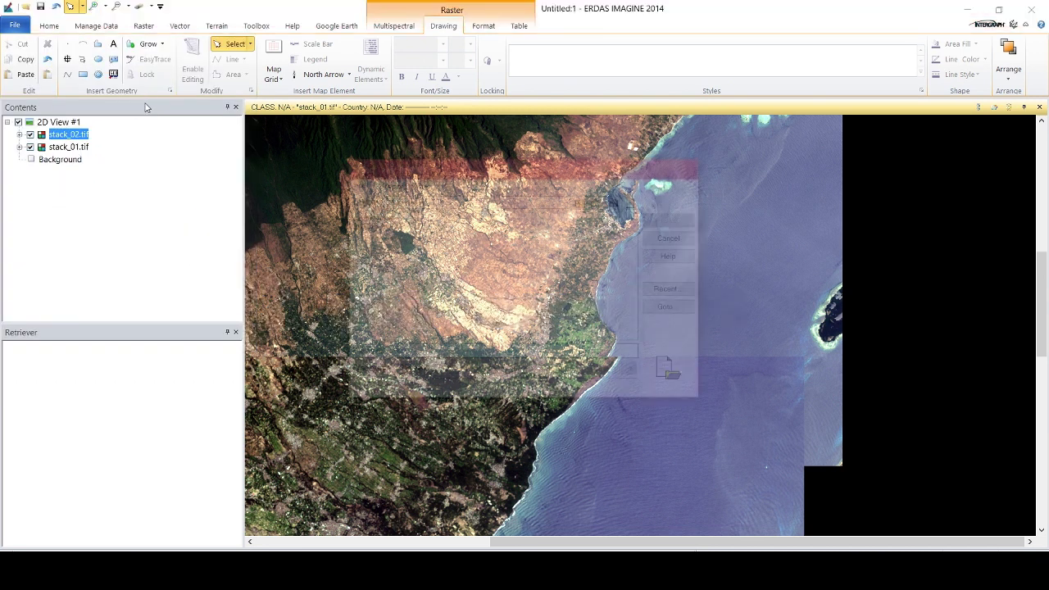
click(499, 201)
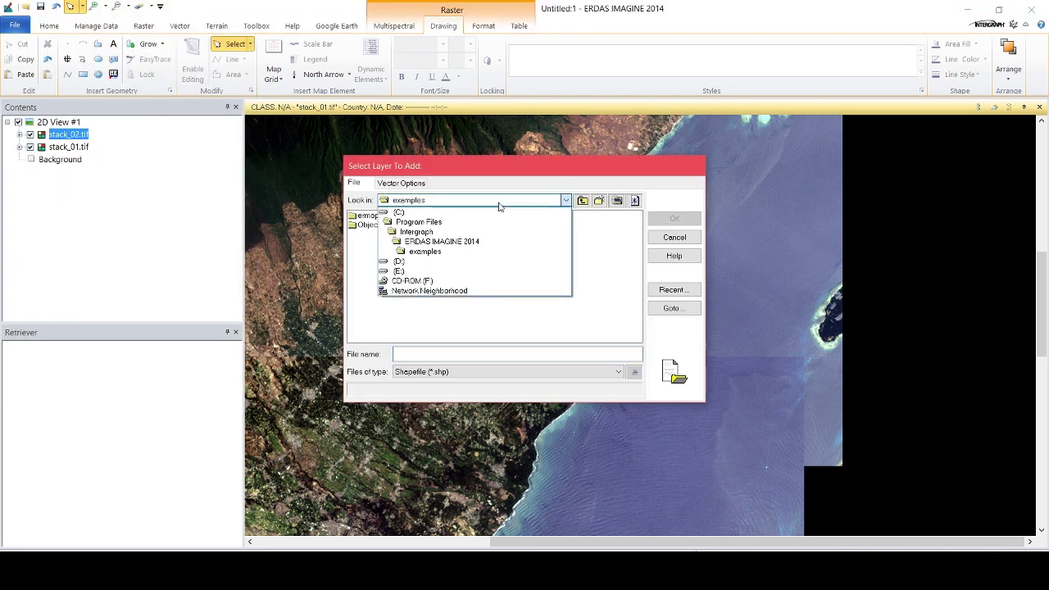
click(499, 204)
click(674, 308)
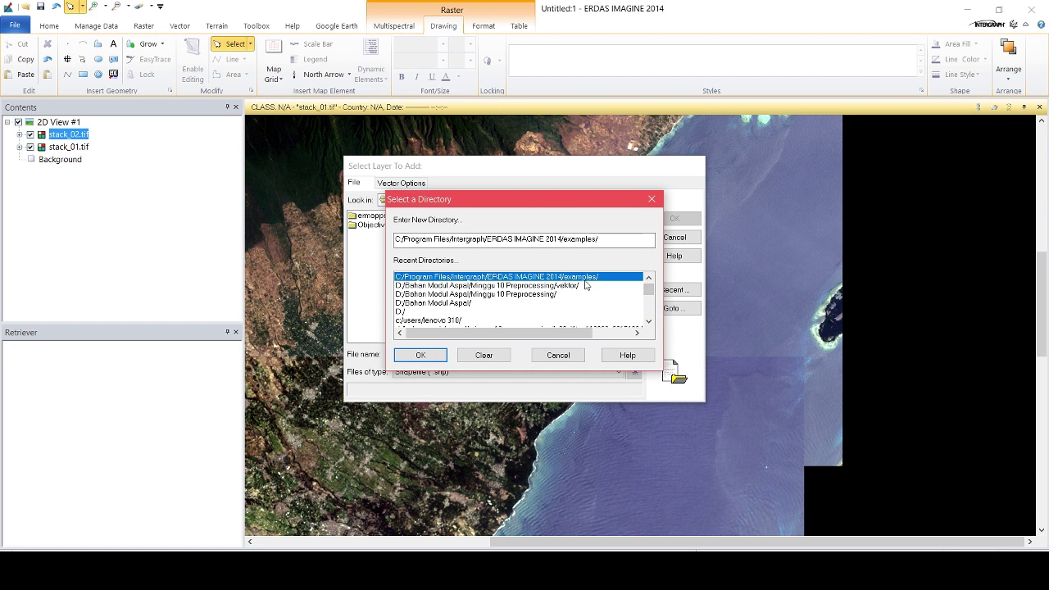
double_click(554, 293)
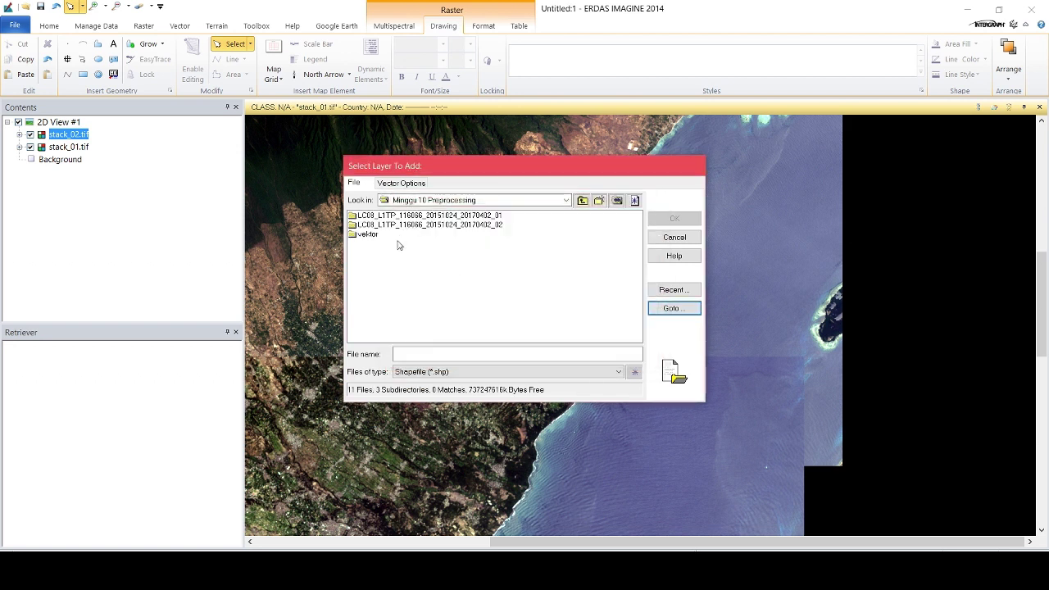
double_click(366, 236)
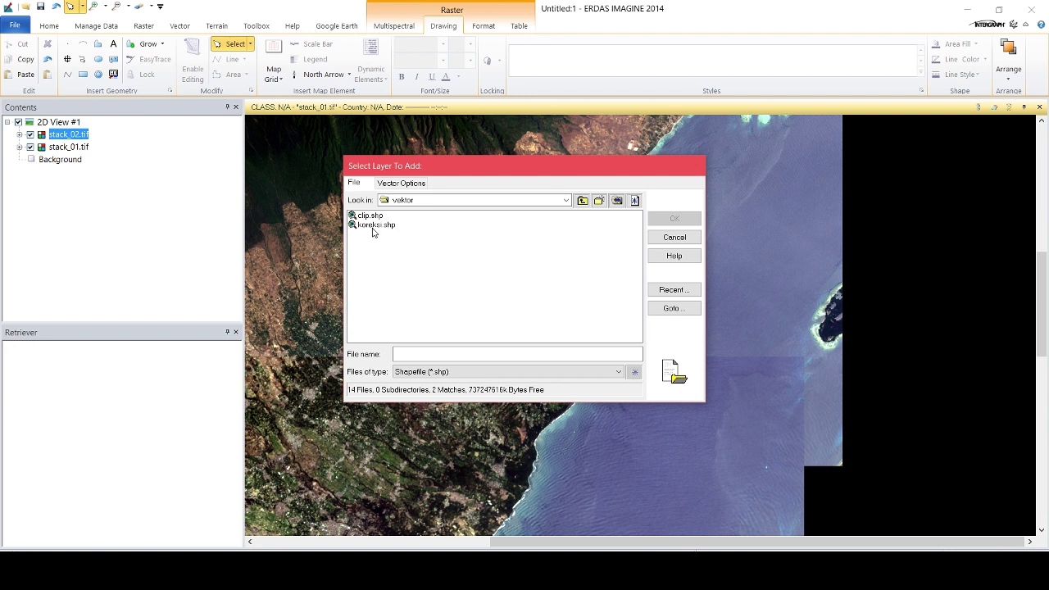
click(373, 225)
click(673, 218)
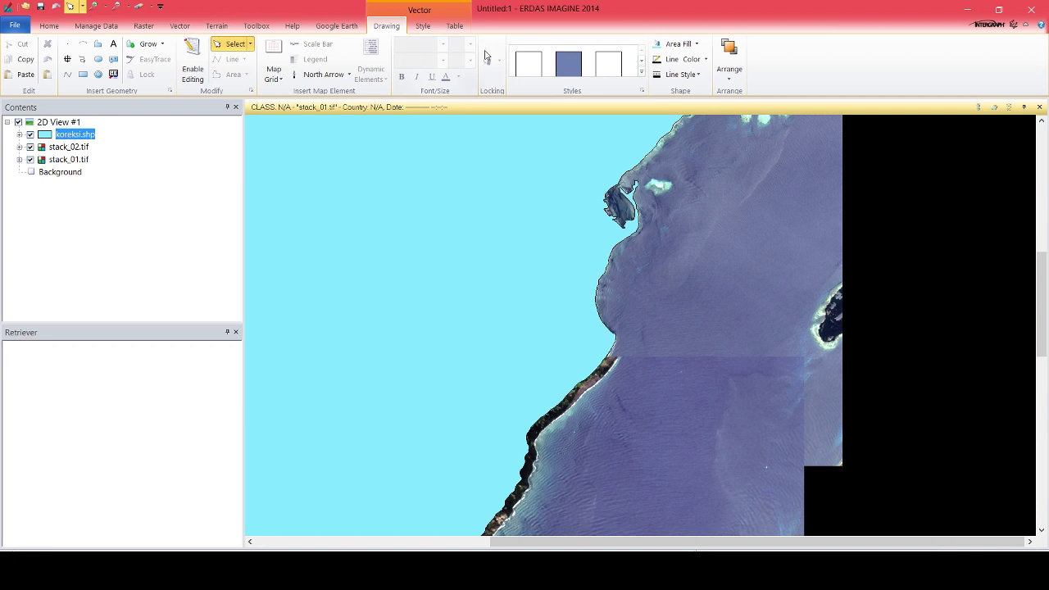
Step: Style koreksi.shp with no fill and a 4 pt yellow outline, then fit the layer to the window
click(435, 34)
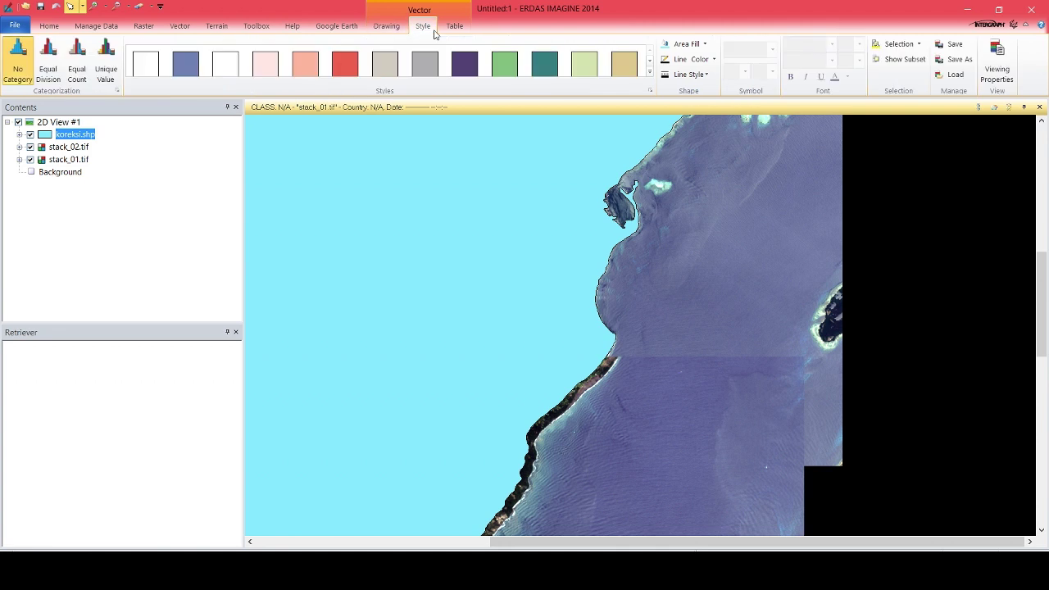
click(693, 44)
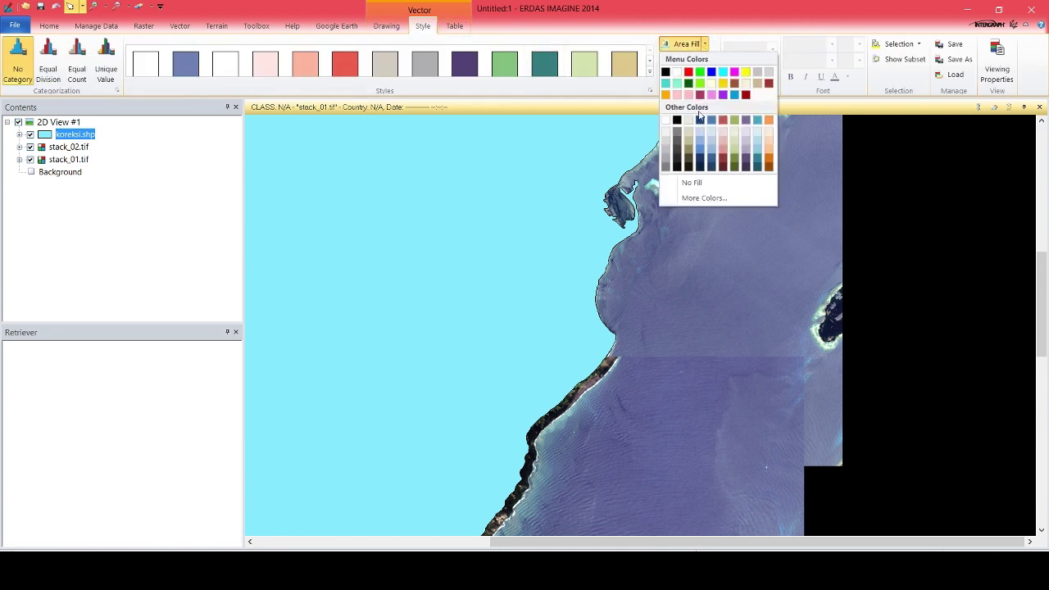
click(691, 183)
click(715, 60)
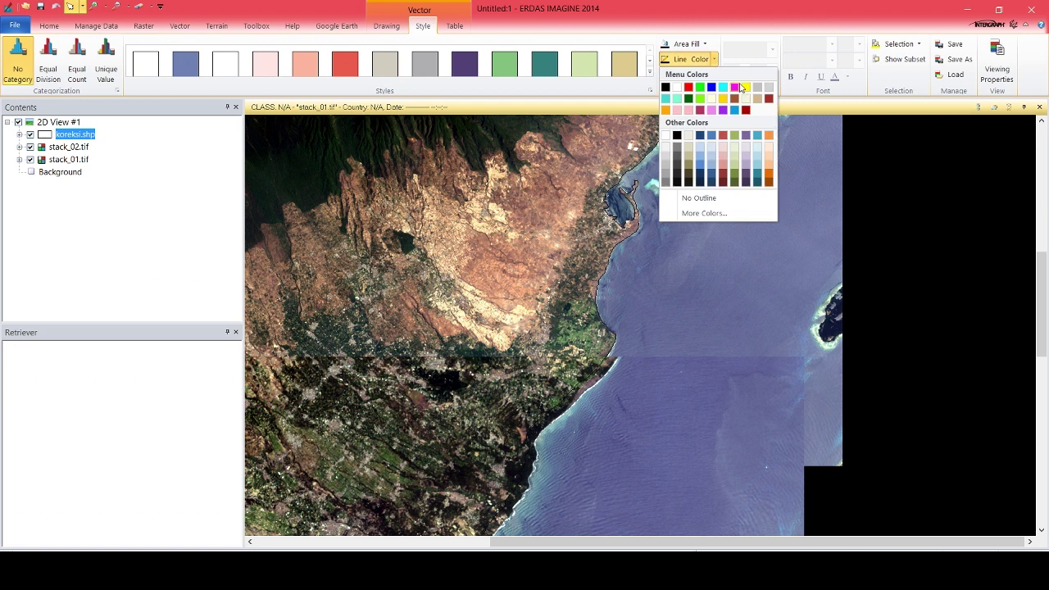
click(747, 87)
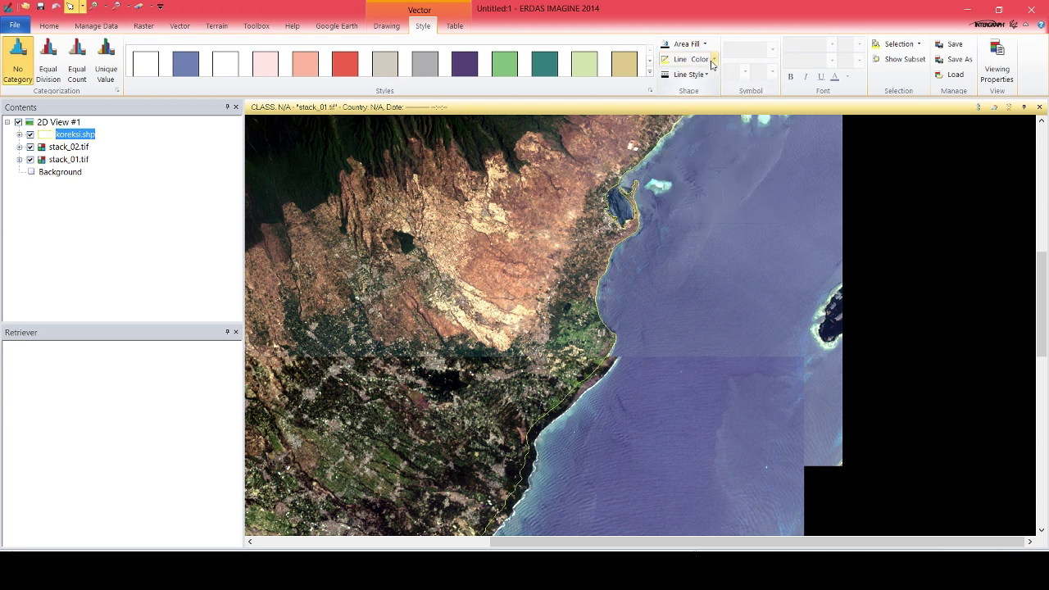
click(704, 75)
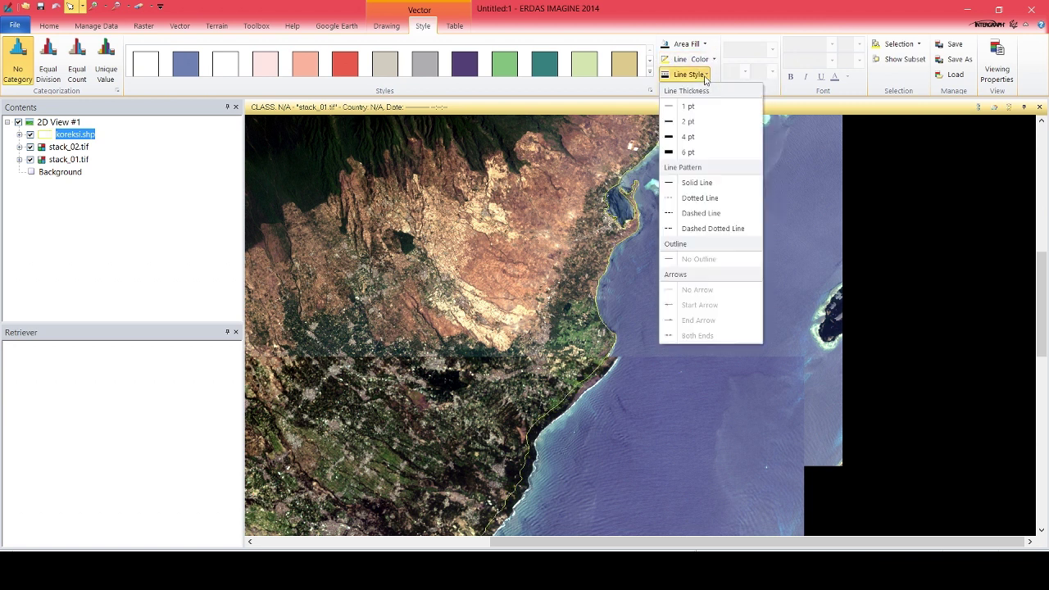
click(699, 136)
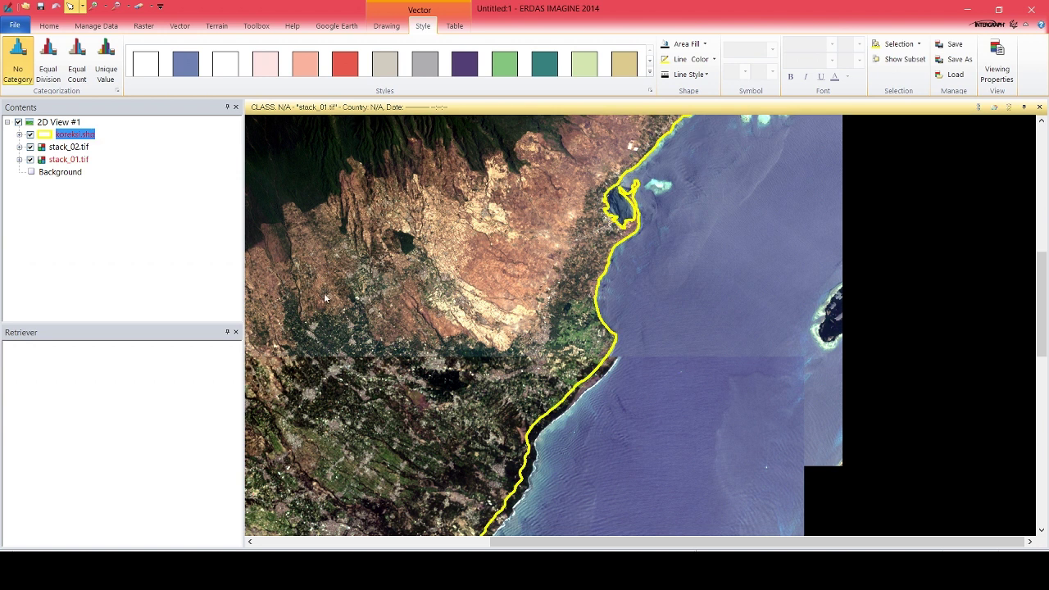
right_click(72, 137)
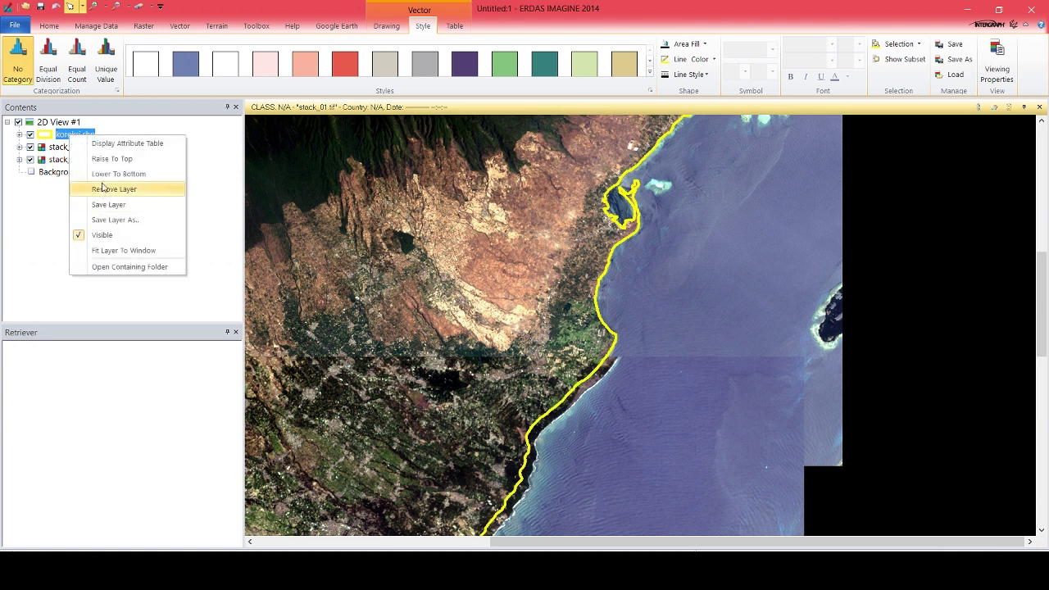
click(106, 250)
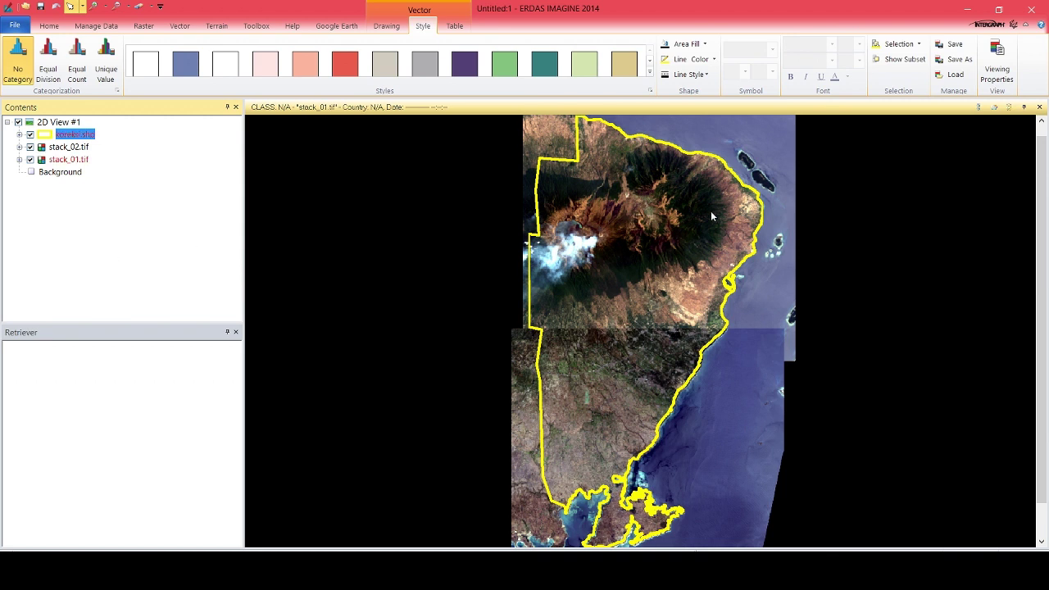
Step: Start control point collection on stack_02.tif using the Polynomial geometric model
click(68, 148)
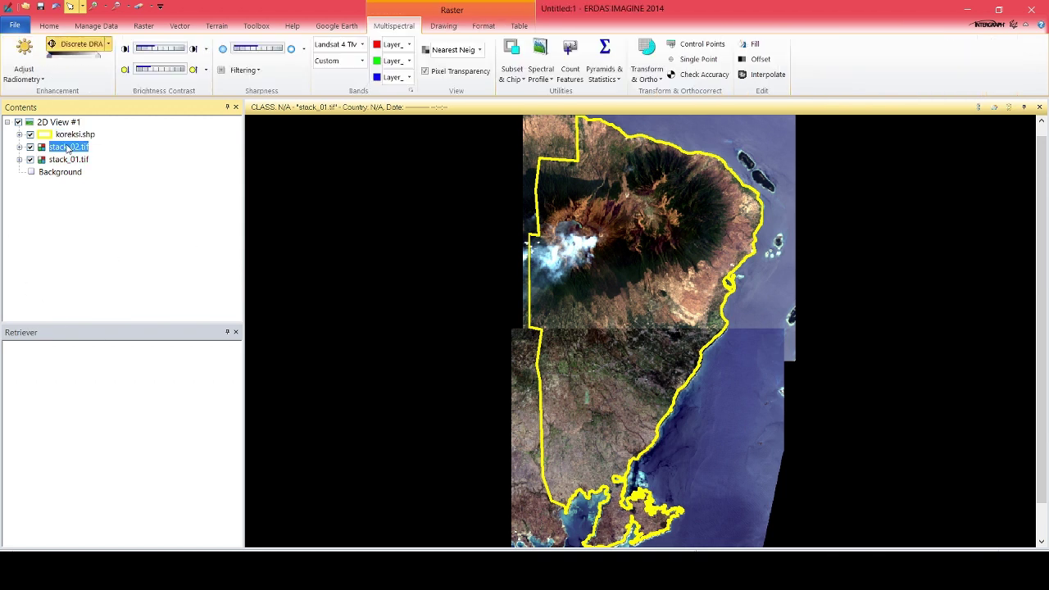
click(693, 43)
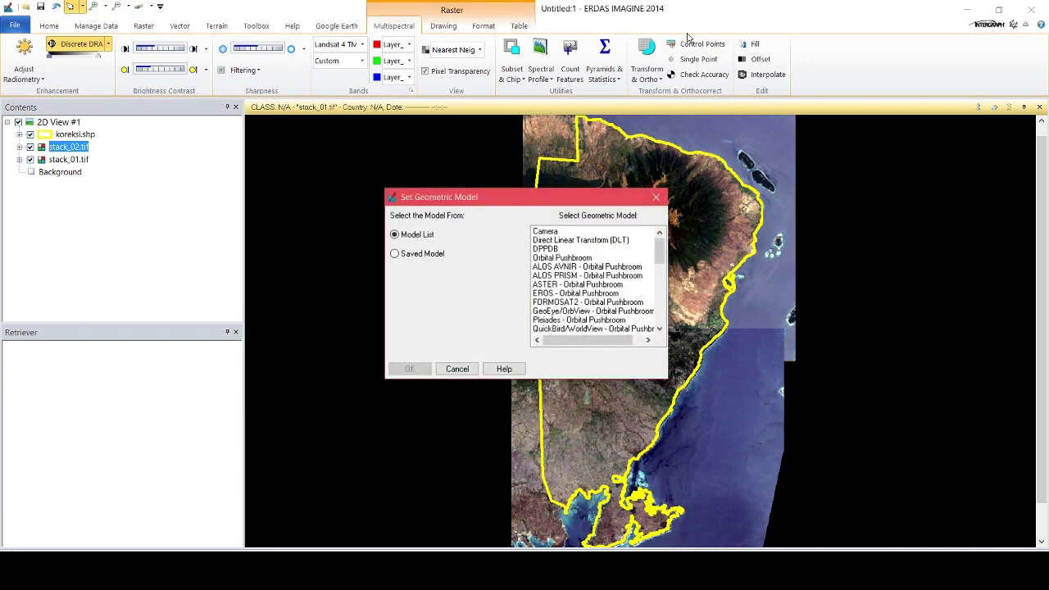
scroll(574, 279, down, 4)
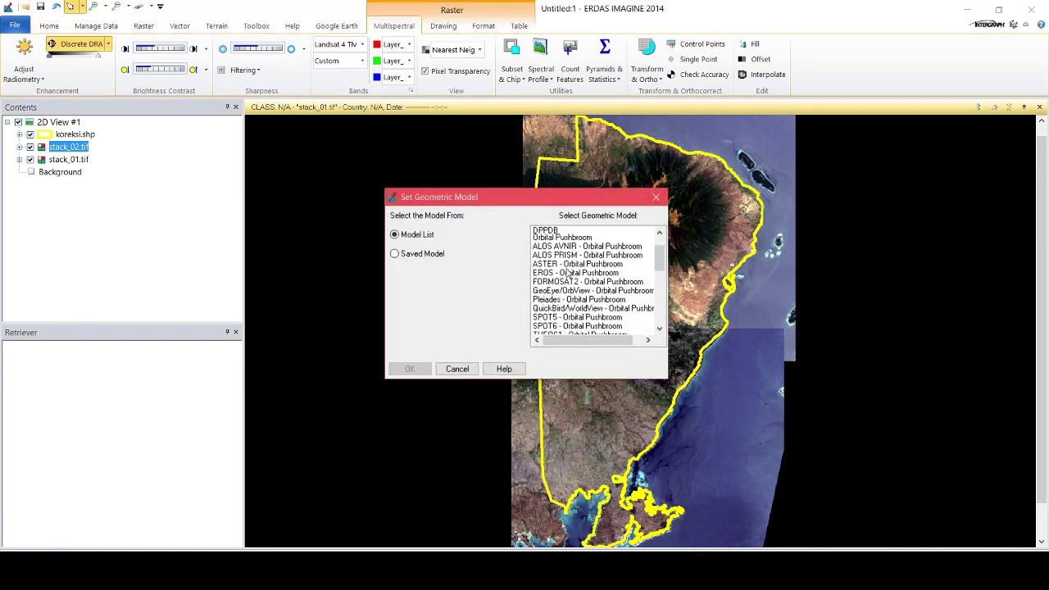
scroll(588, 307, down, 6)
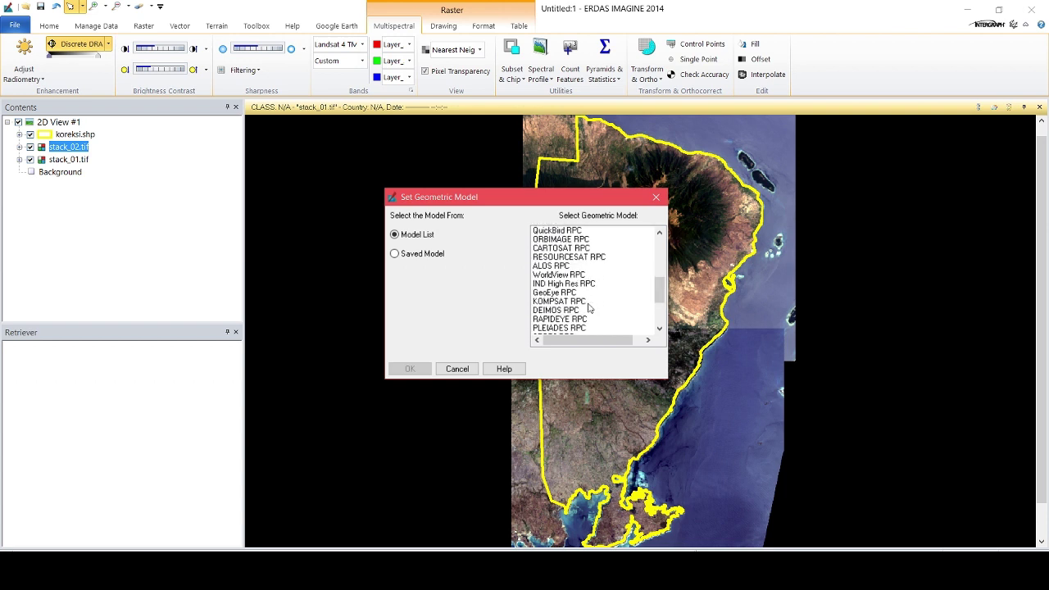
click(549, 320)
scroll(550, 324, down, 3)
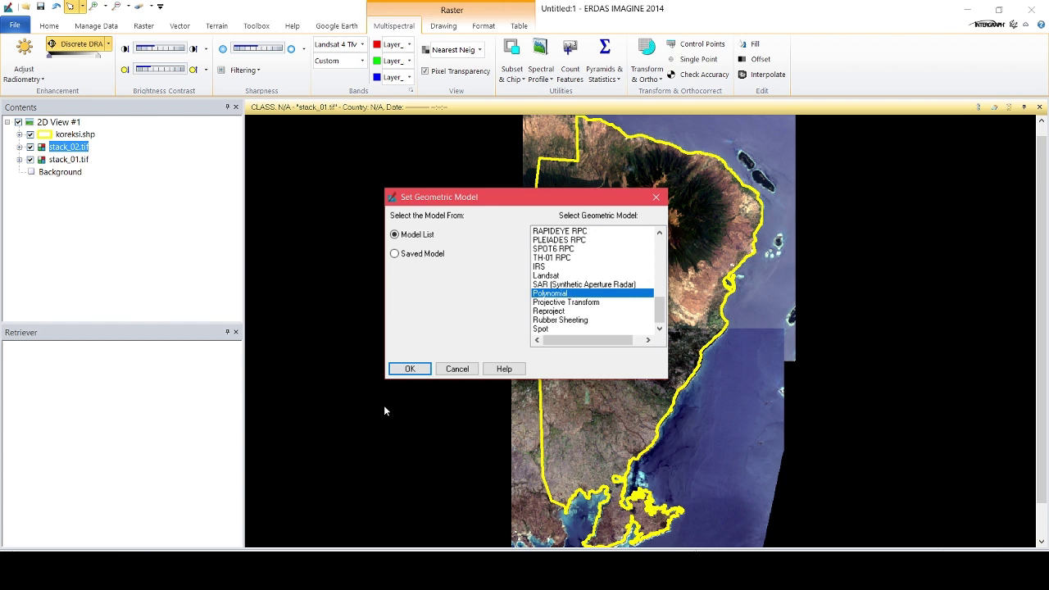
click(410, 369)
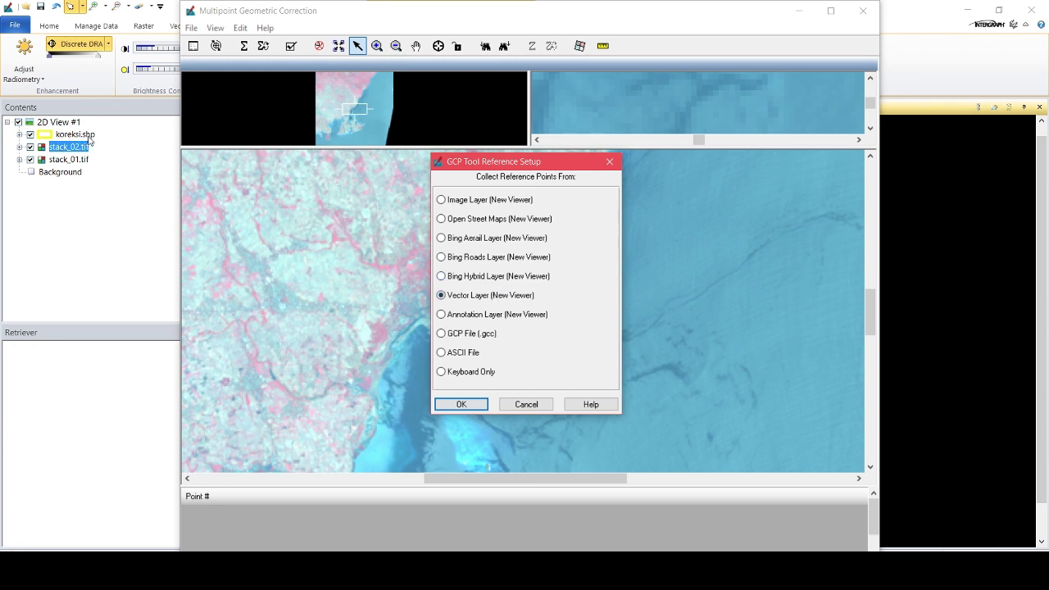
Step: Use koreksi.shp from the vektor folder as the reference vector layer in UTM Zone 50, WGS 84
click(475, 410)
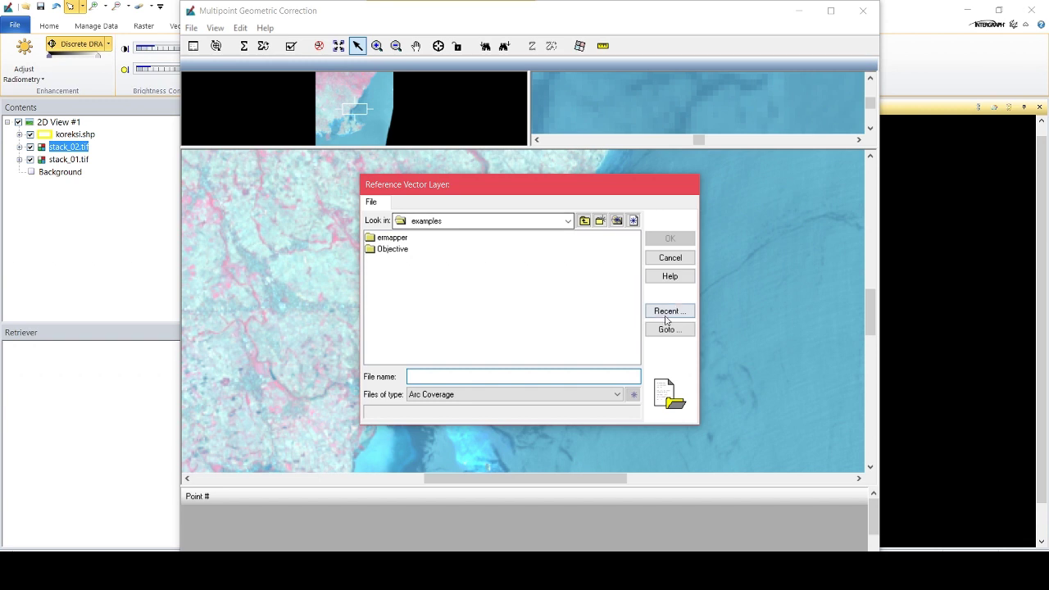
click(668, 329)
double_click(565, 306)
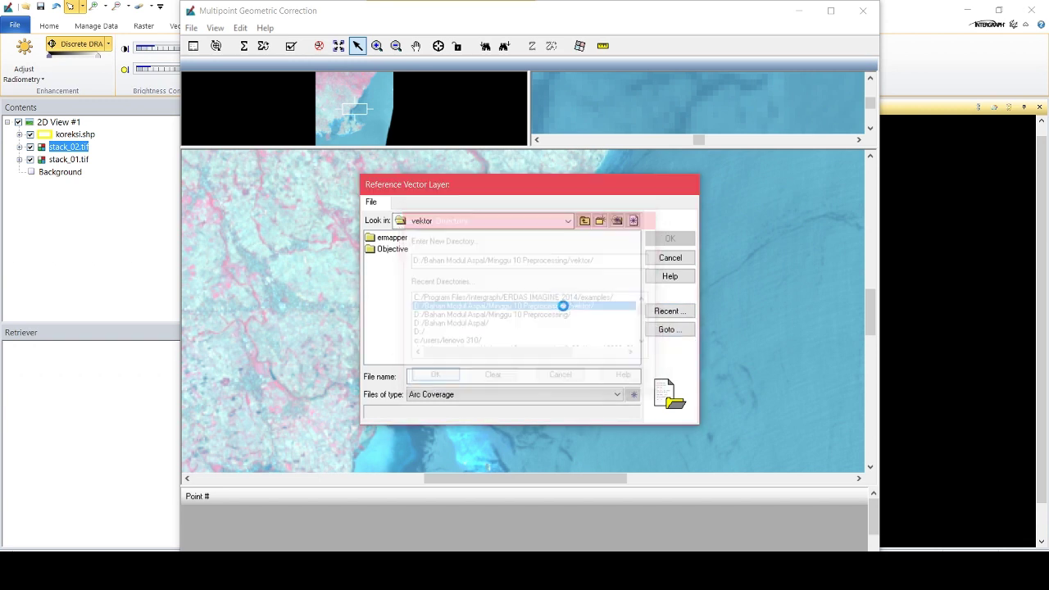
click(457, 395)
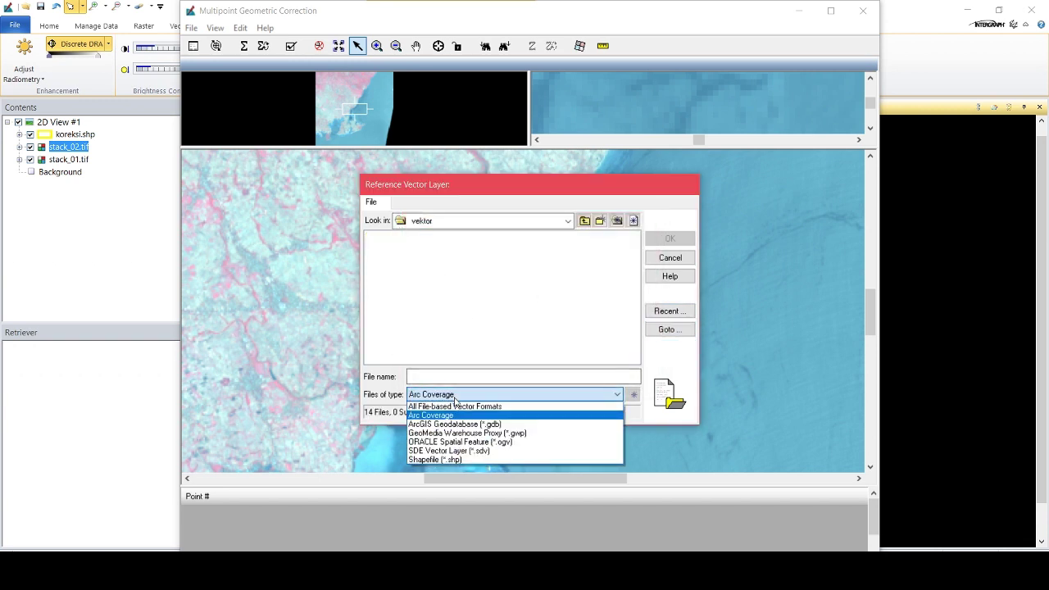
click(446, 459)
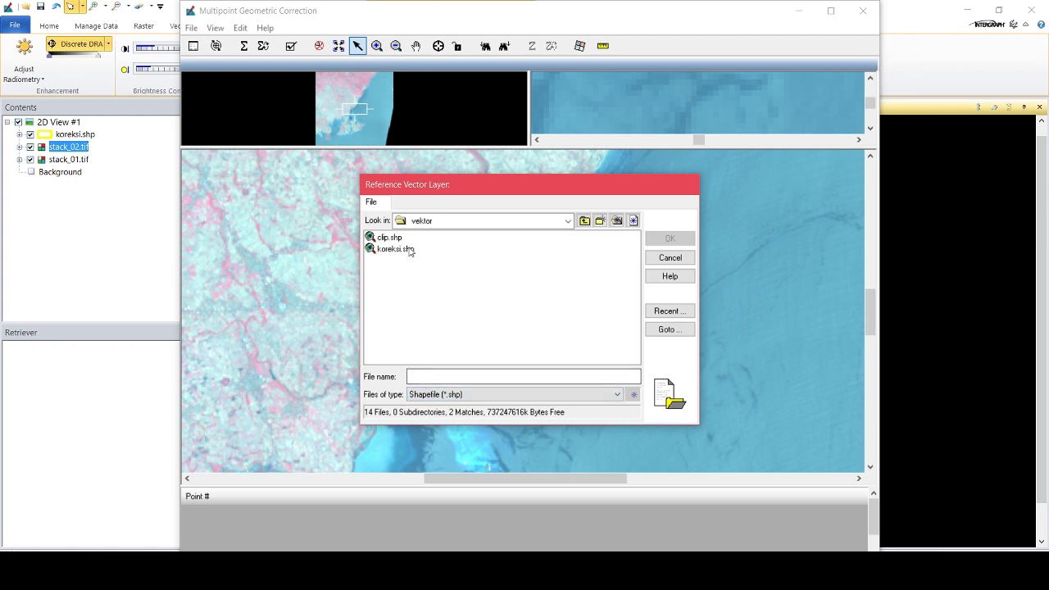
click(395, 249)
click(668, 239)
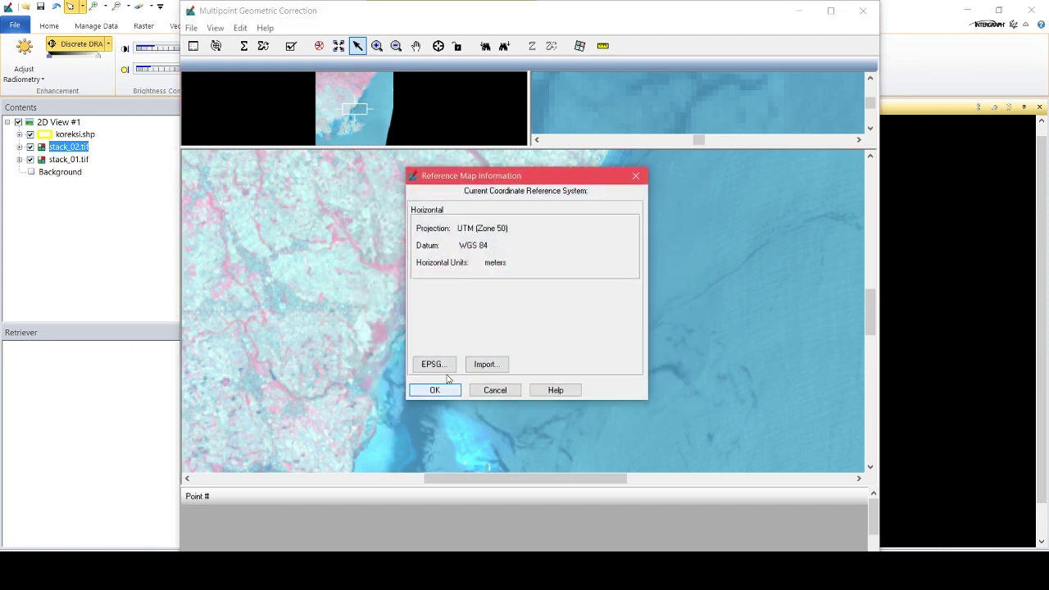
click(430, 391)
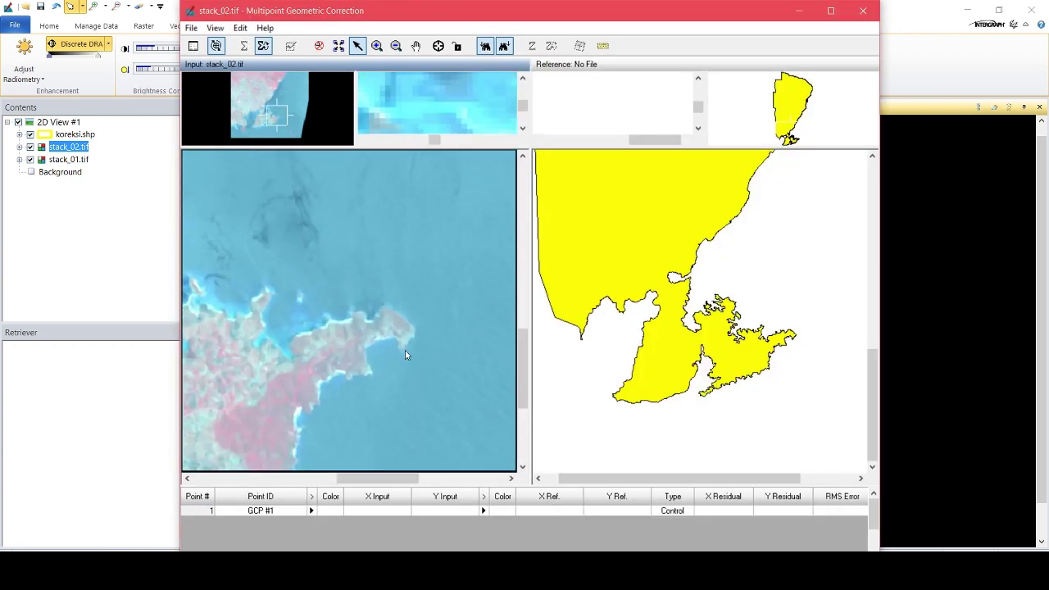
Step: Place GCP #1 on the headland coastline in stack_02.tif at 454325.847, -979437.074
scroll(798, 355, up, 5)
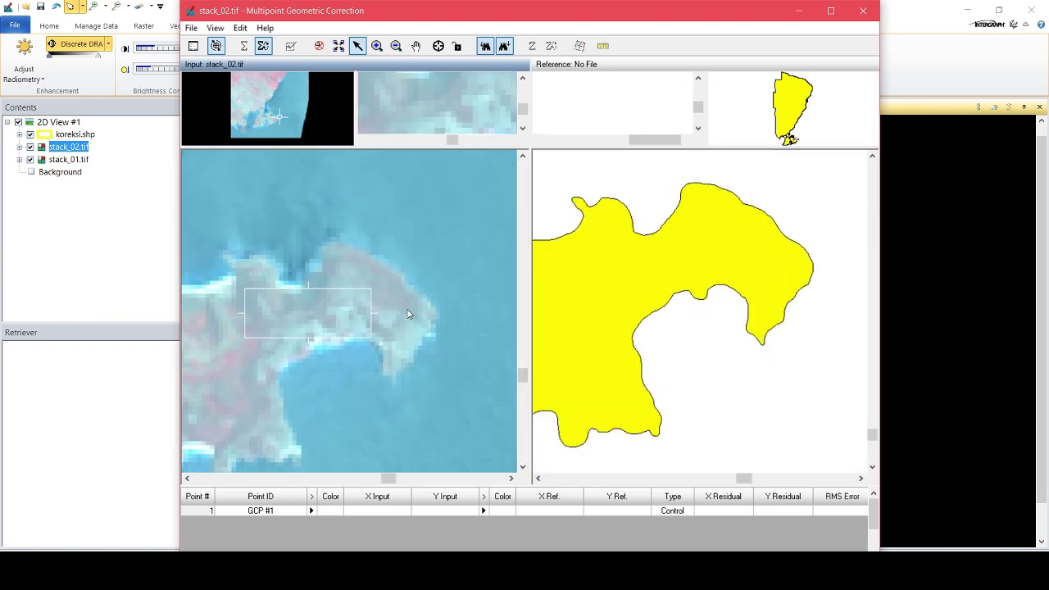
scroll(355, 387, up, 2)
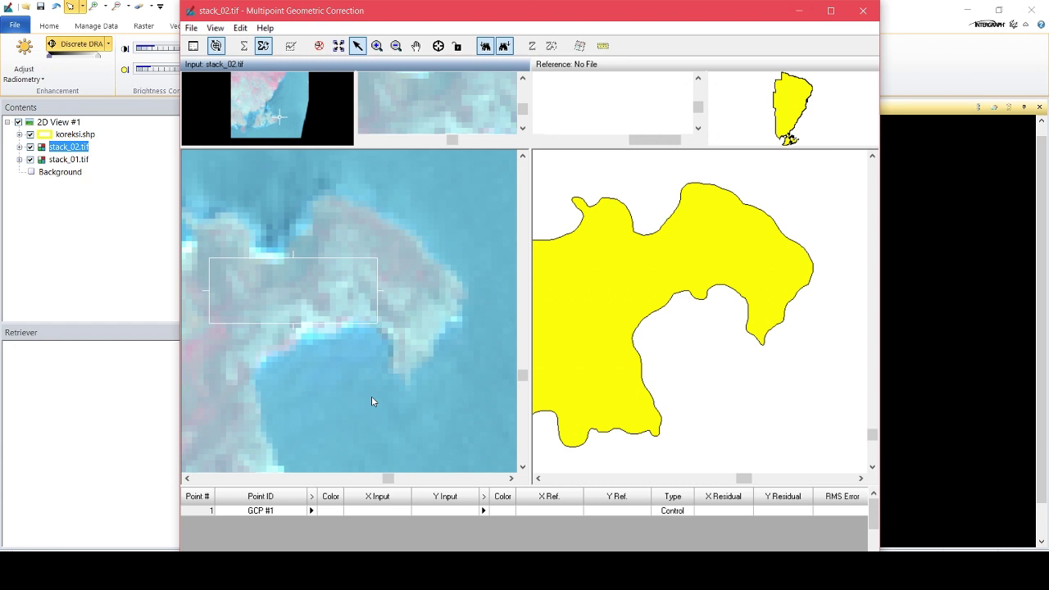
scroll(354, 401, down, 1)
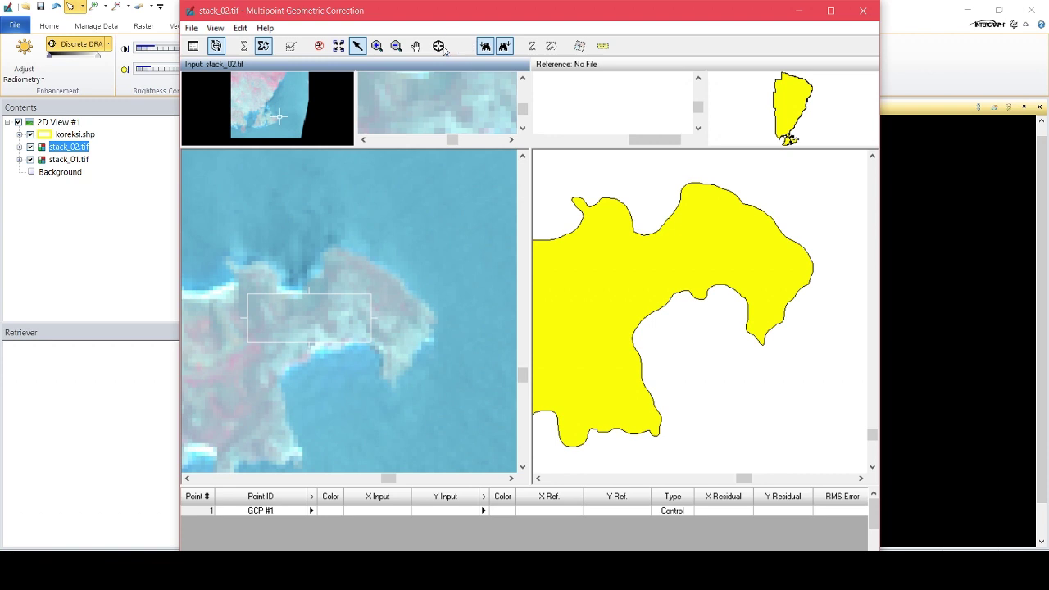
click(438, 47)
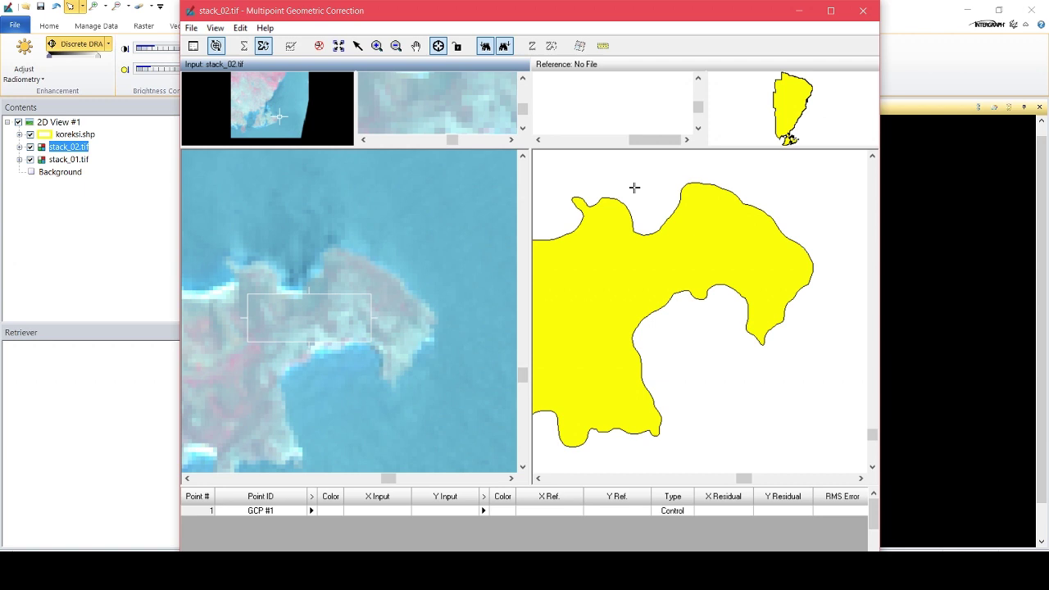
click(227, 262)
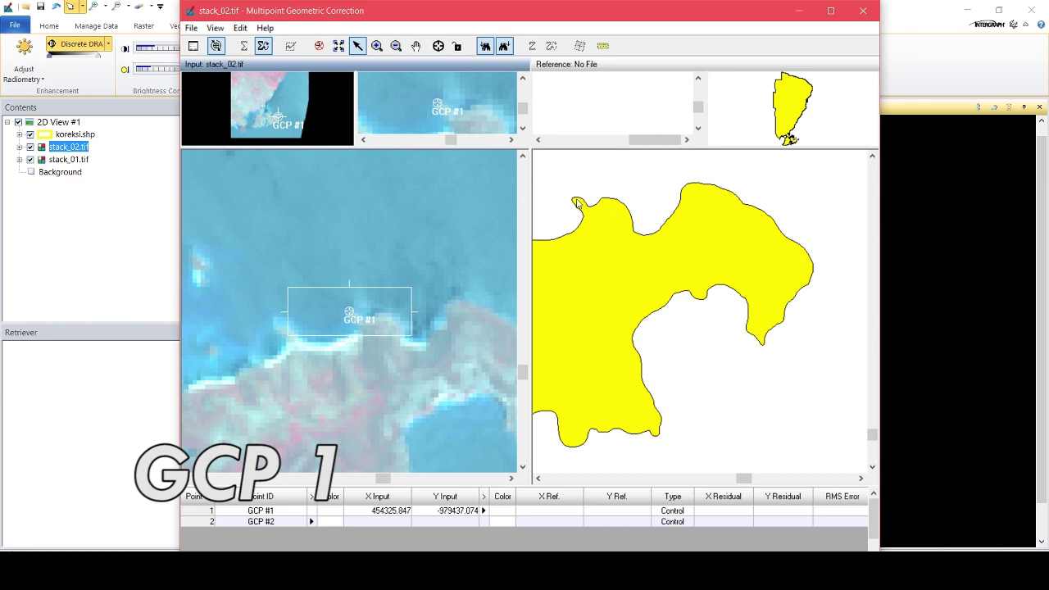
Step: Match GCP #1 on koreksi.shp at 453904.457, -979093.438 and move the close-up to the headland's southern tip
click(439, 45)
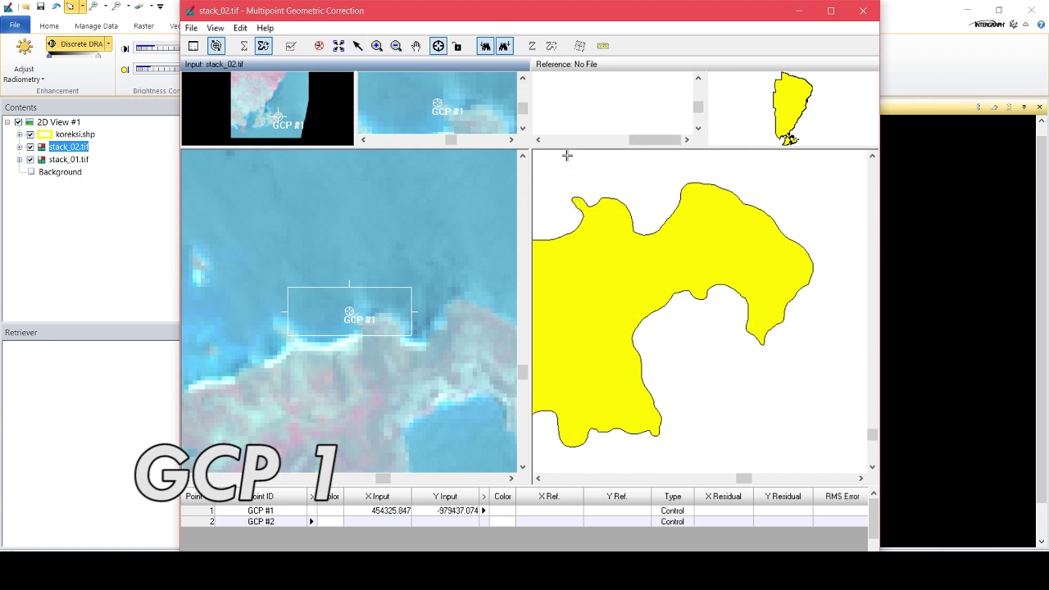
click(571, 199)
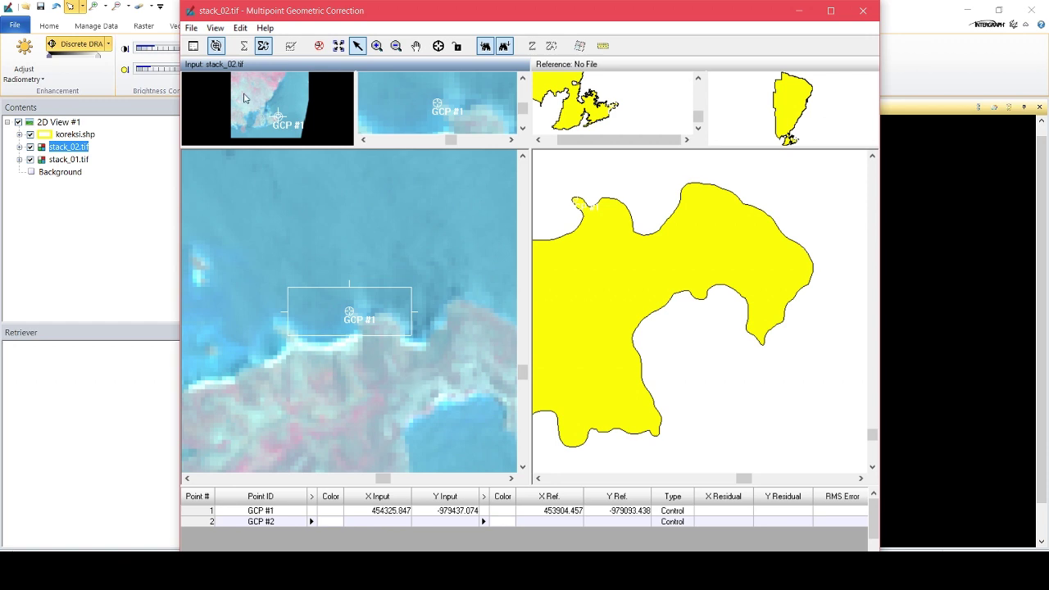
click(506, 140)
click(507, 140)
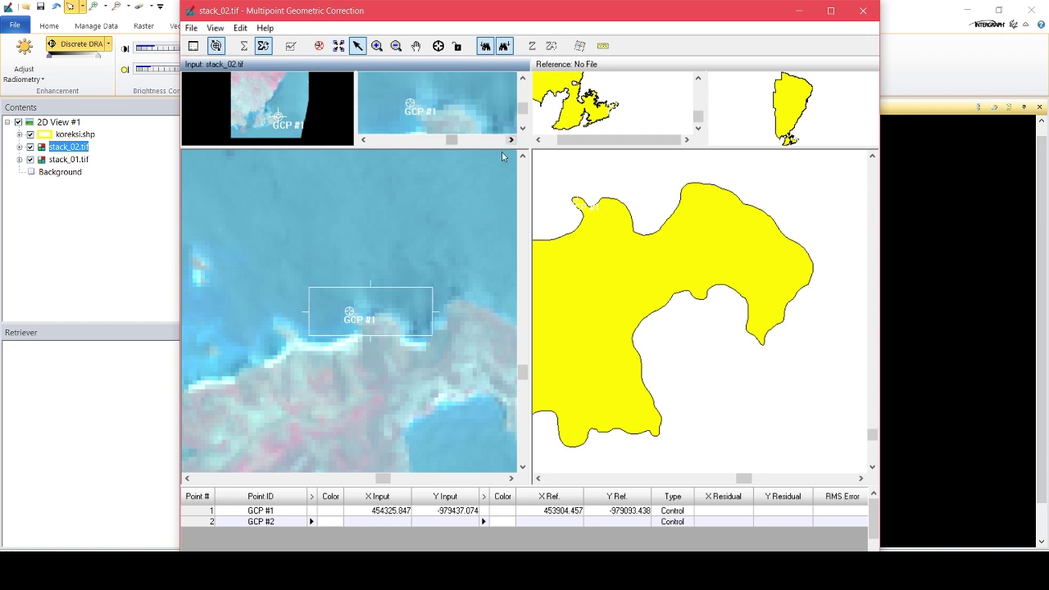
drag(432, 317, 501, 407)
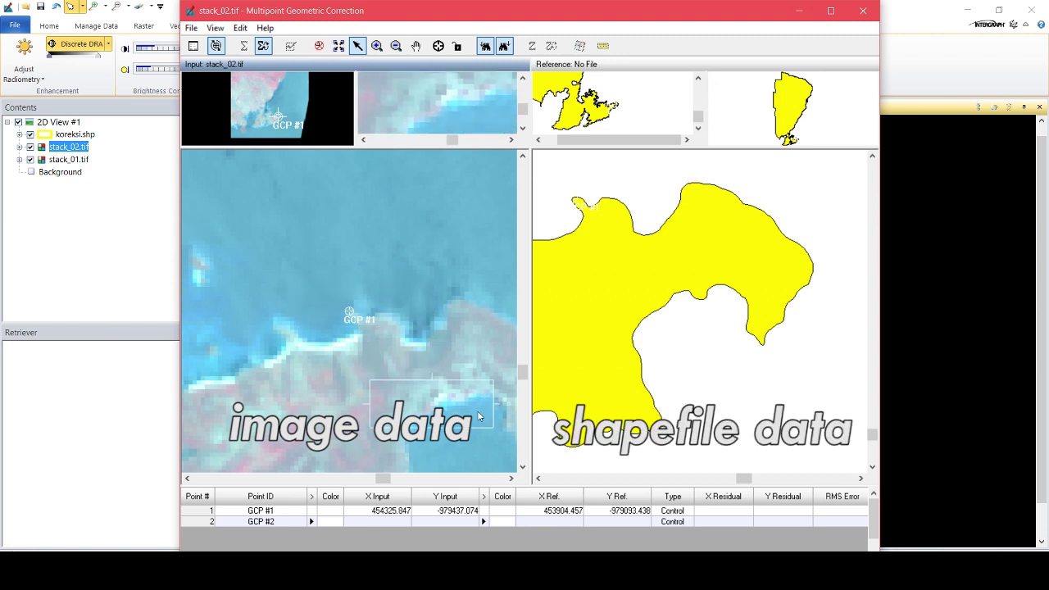
click(511, 478)
click(511, 478)
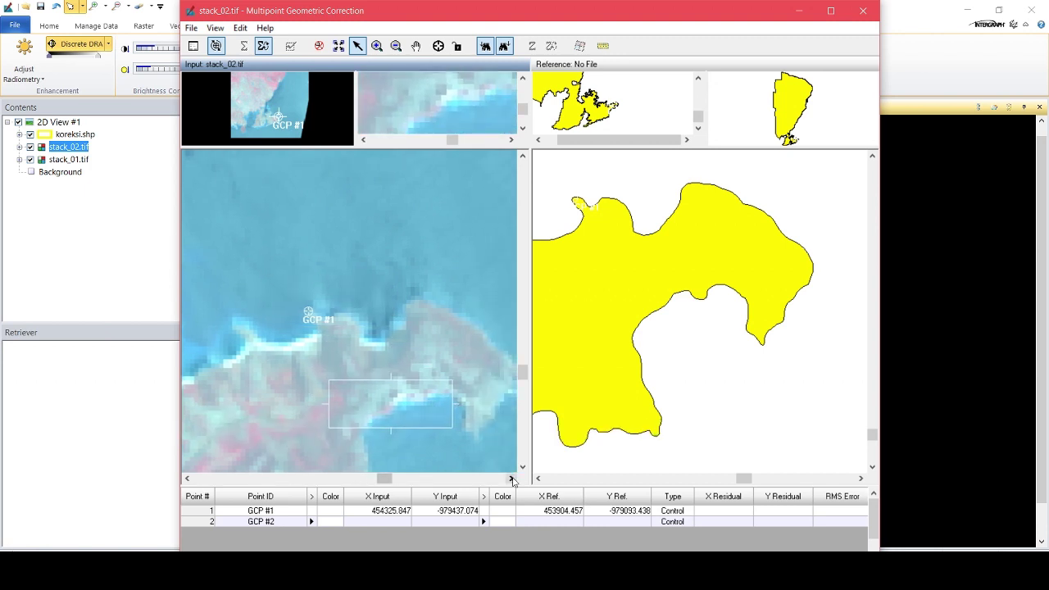
click(512, 478)
drag(439, 421, 497, 446)
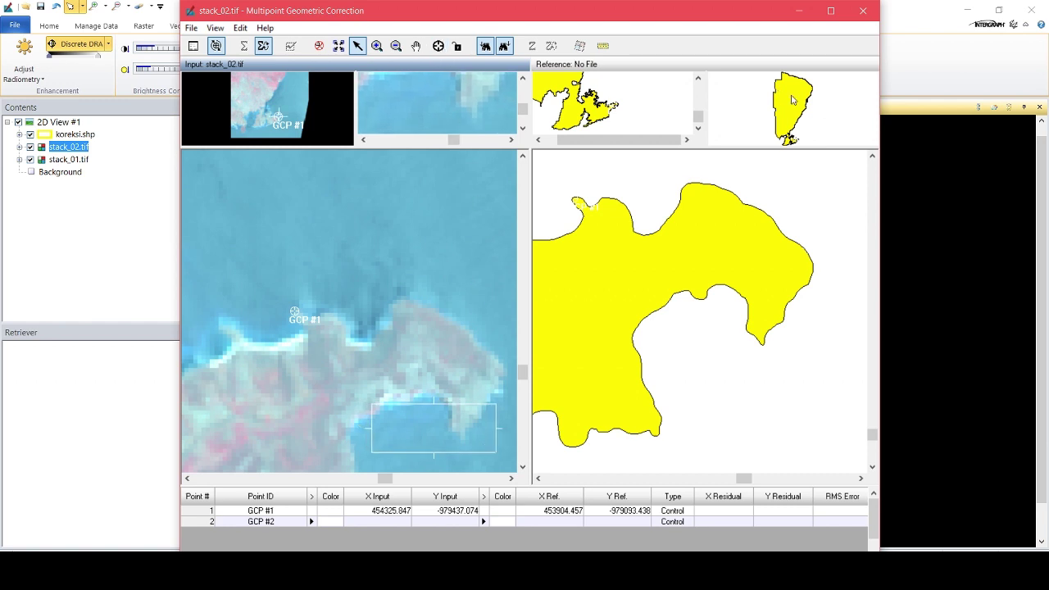
click(705, 237)
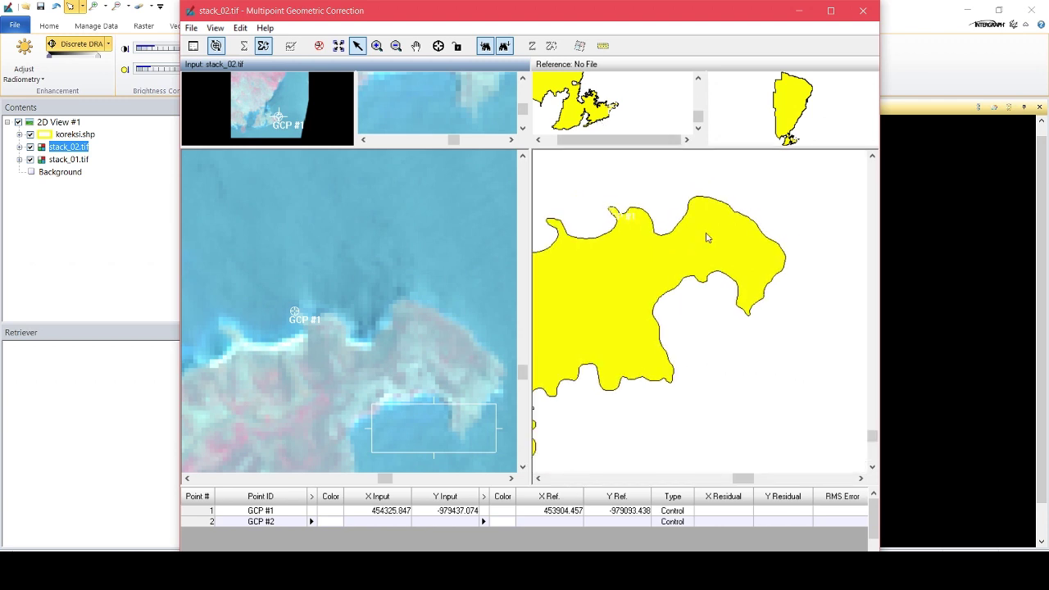
Step: Pair GCP #2 at the southern tip: input 455514.375, -980349.375, reference 455085.838, -980008.019
scroll(776, 335, up, 2)
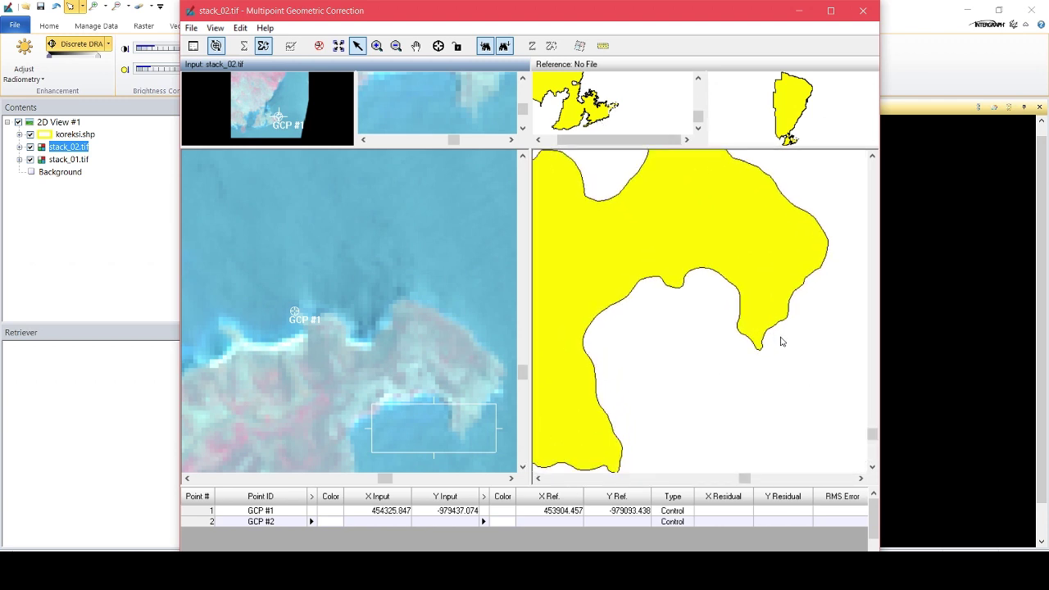
click(438, 47)
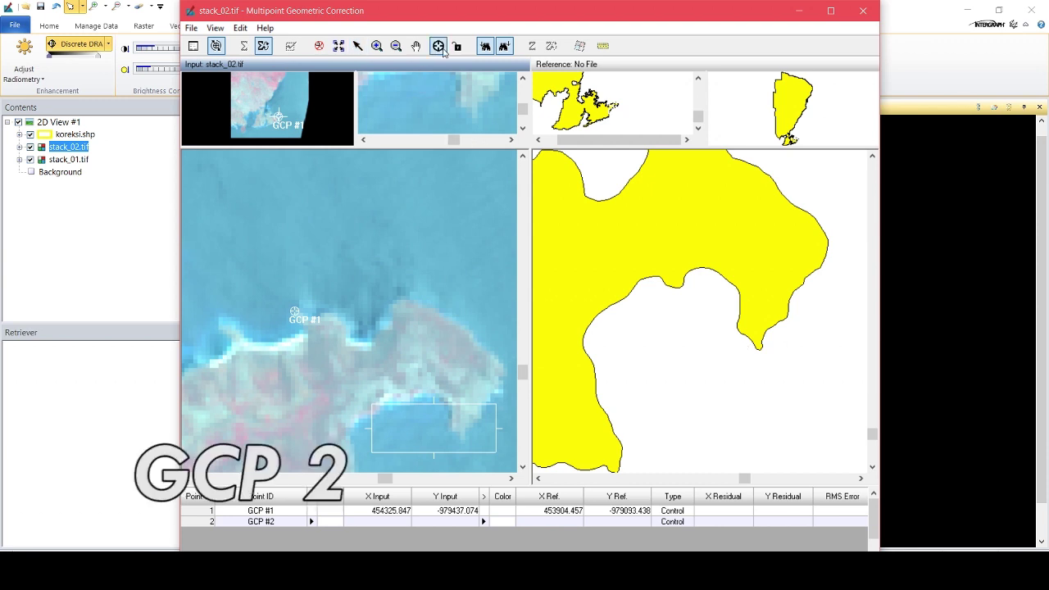
click(474, 118)
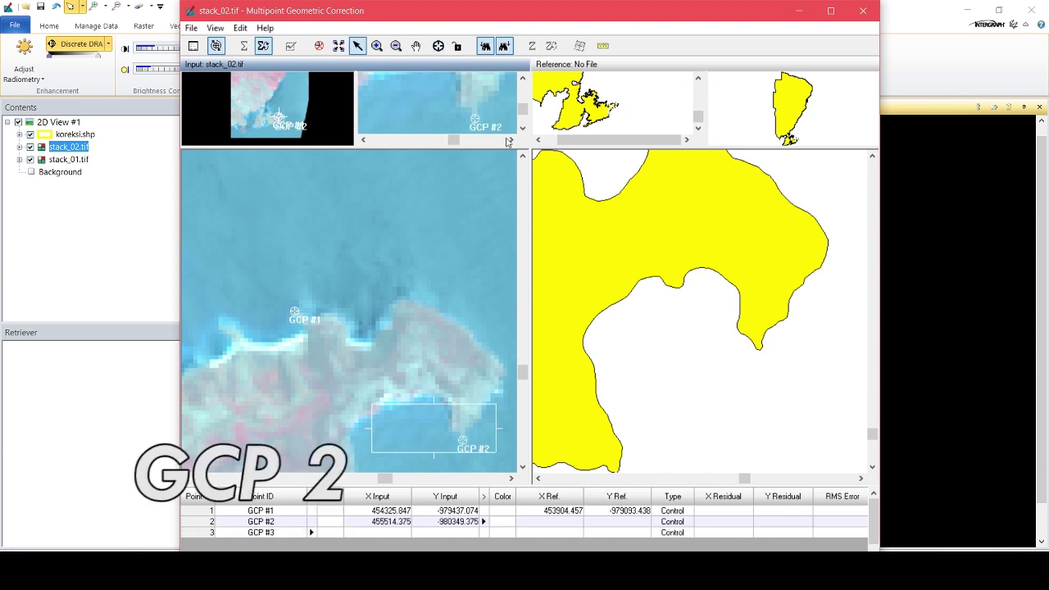
click(438, 49)
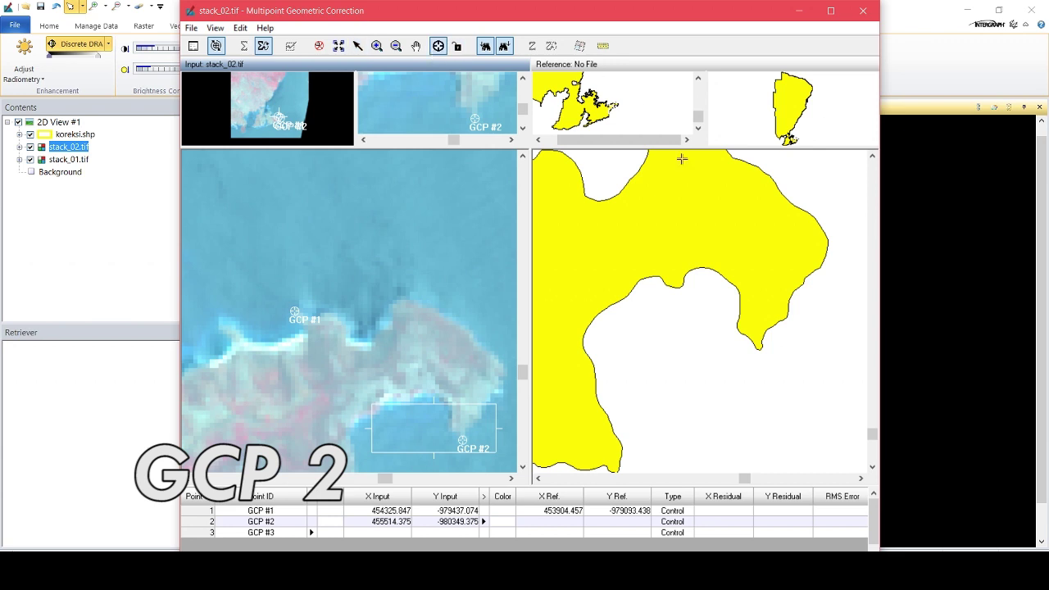
click(759, 351)
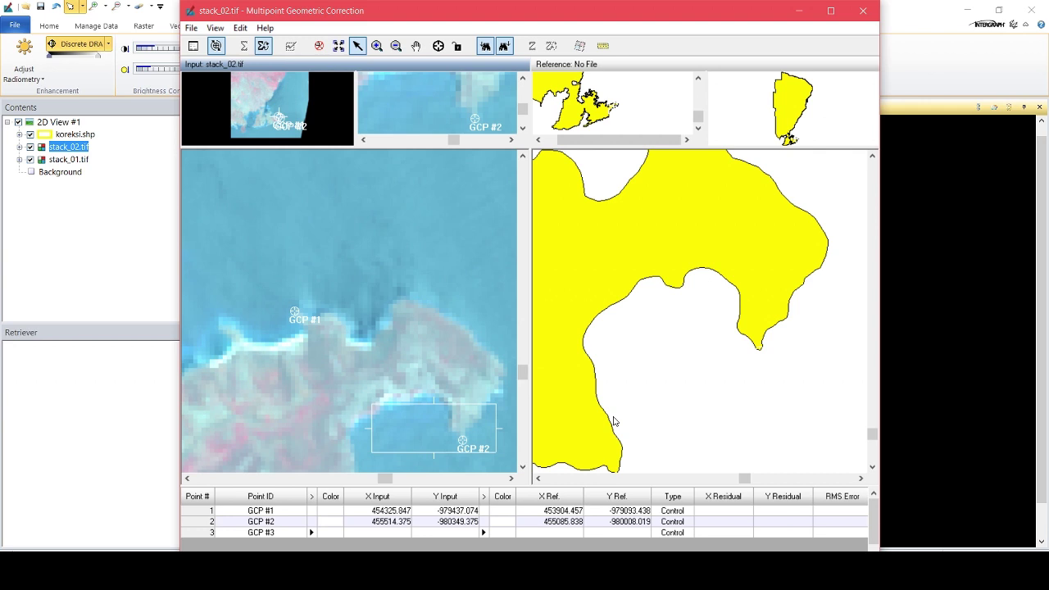
Step: Zoom to the stack_02 shoreline and place GCP #3 there at 457229.530, -955199.964
scroll(738, 420, down, 3)
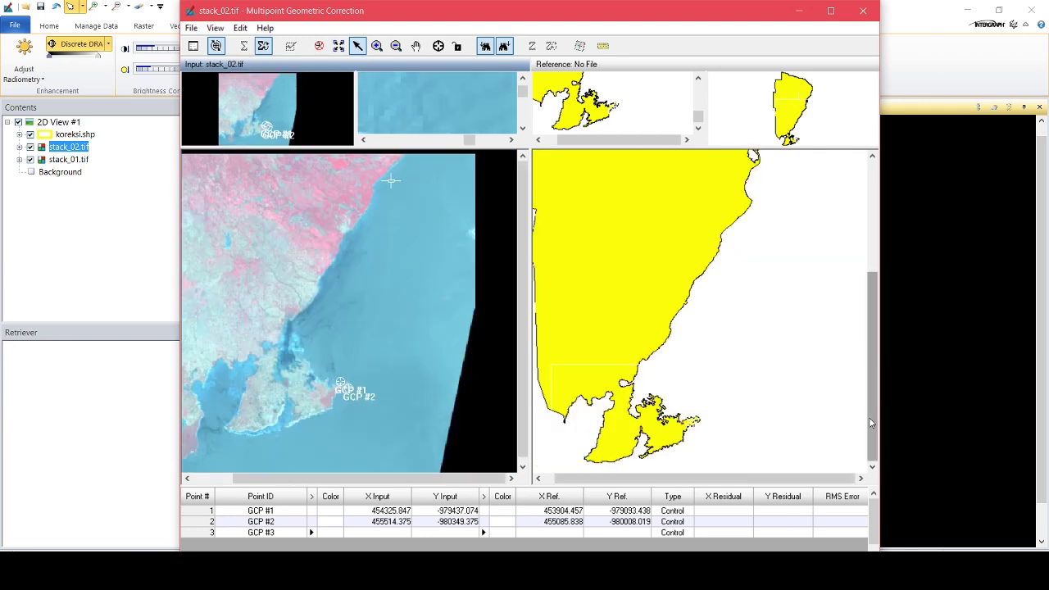
scroll(862, 435, up, 1)
scroll(792, 482, down, 1)
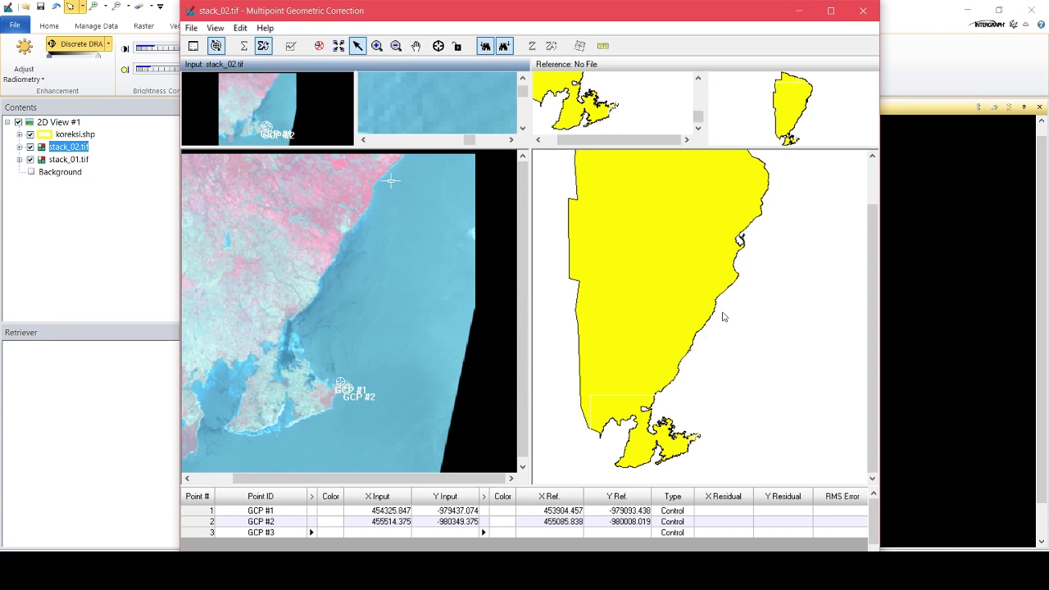
scroll(722, 315, up, 3)
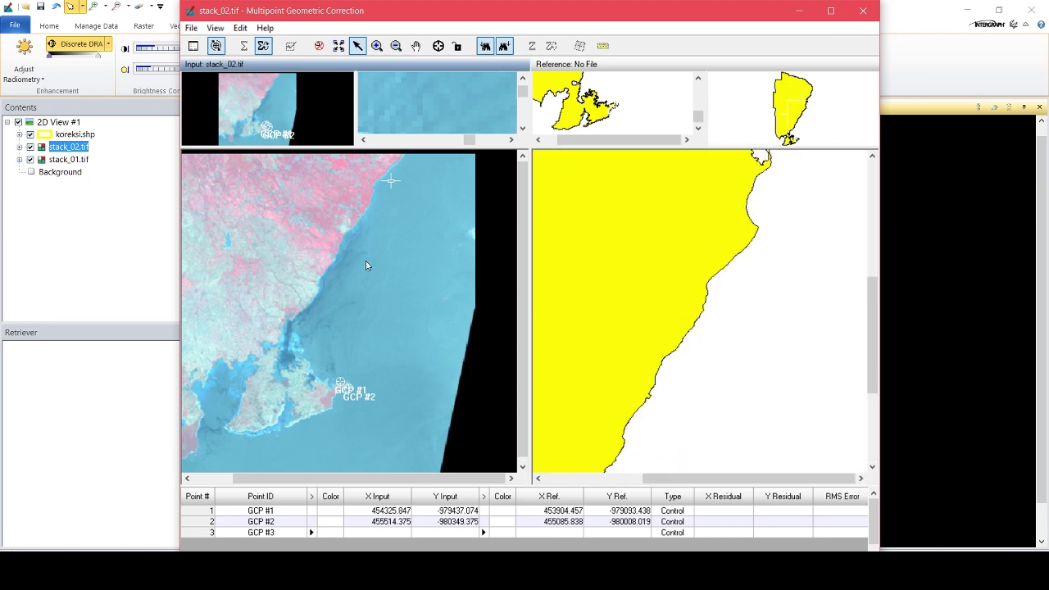
scroll(368, 190, up, 3)
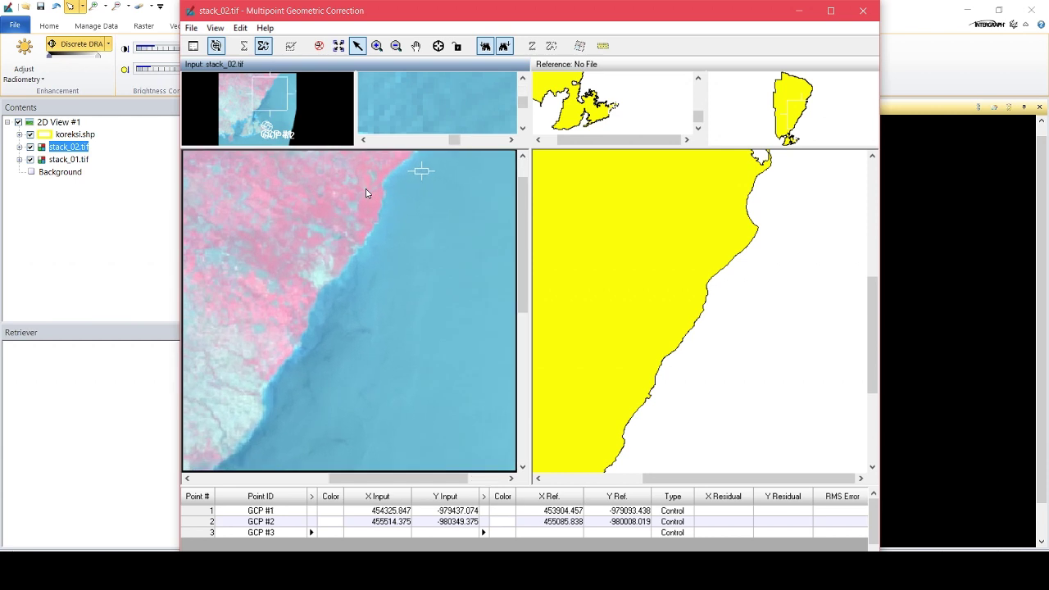
scroll(367, 193, up, 2)
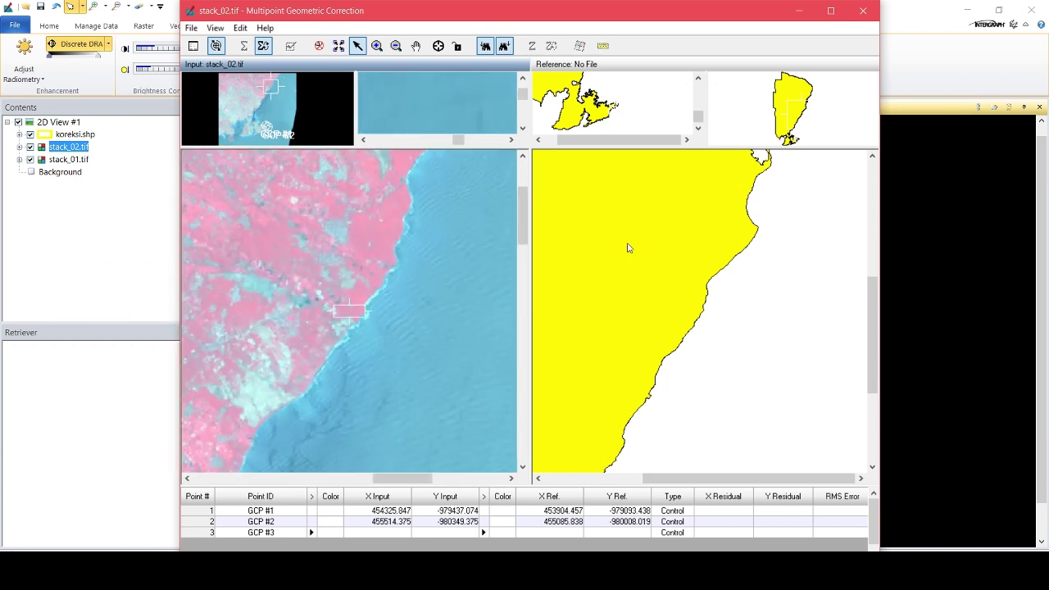
scroll(699, 323, up, 2)
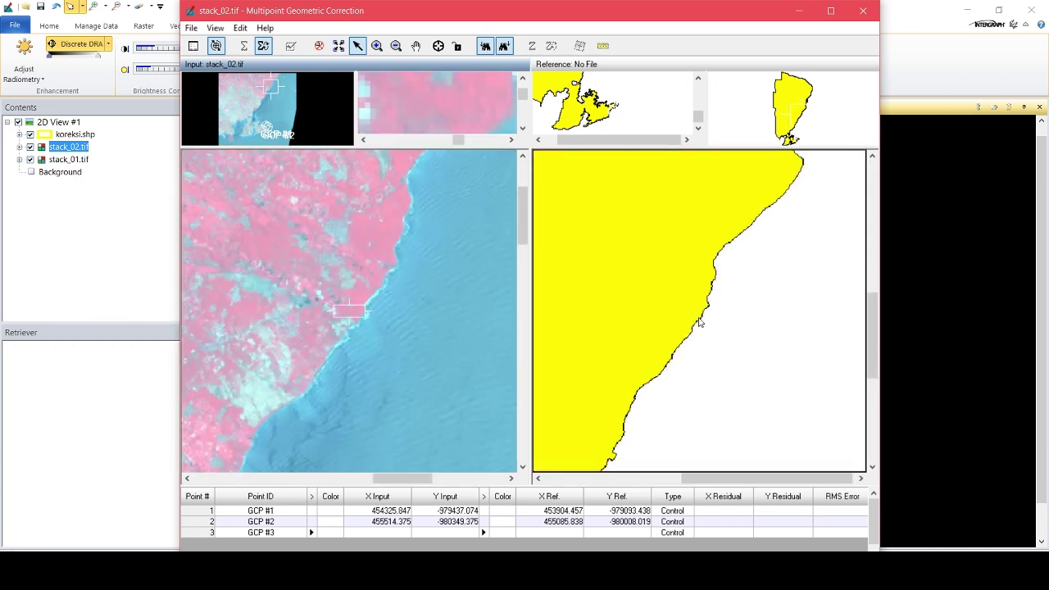
scroll(437, 213, up, 1)
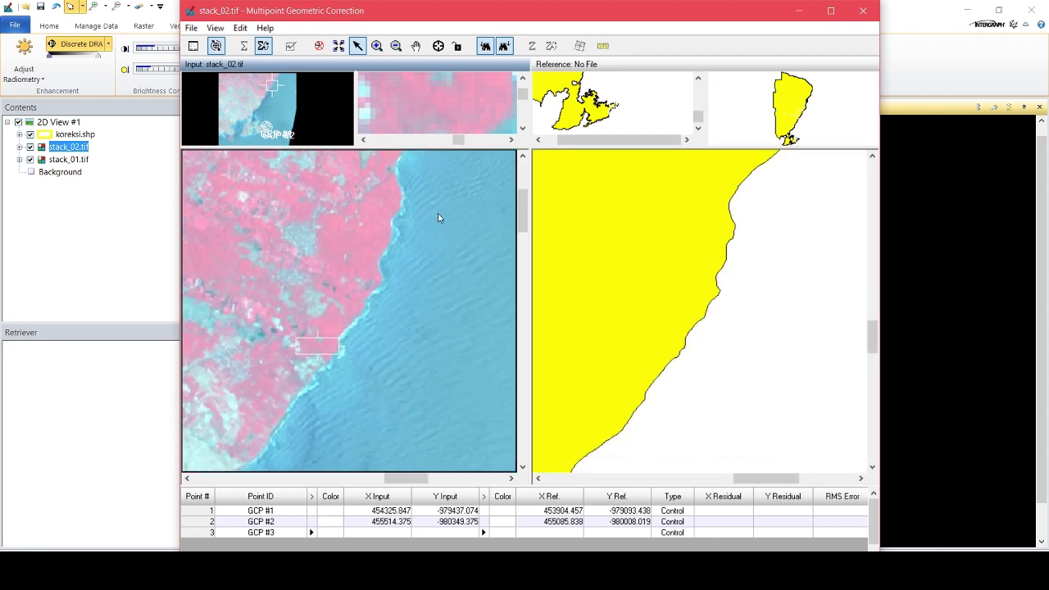
scroll(703, 304, up, 1)
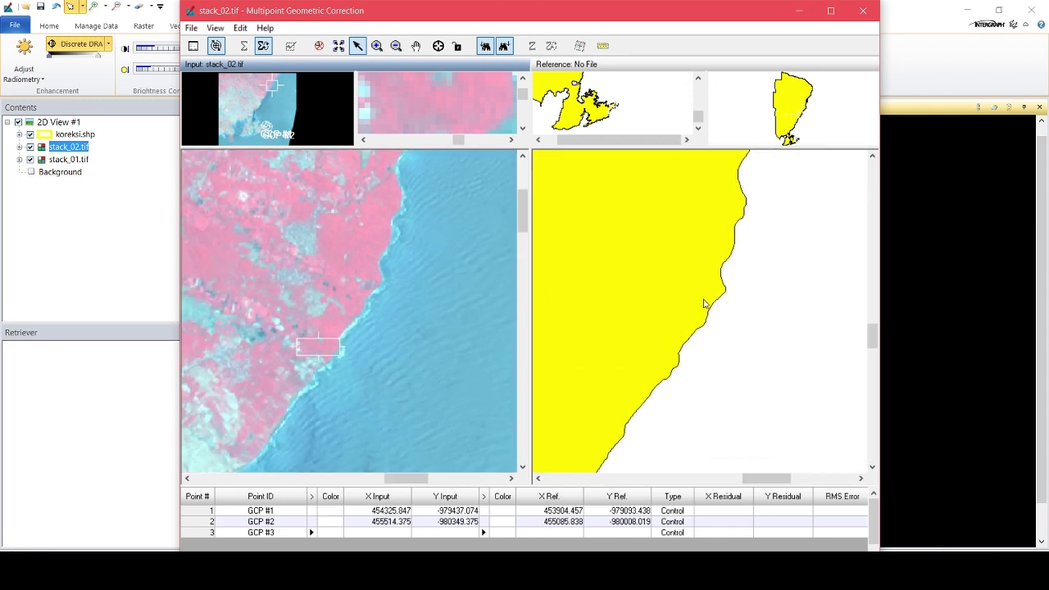
scroll(385, 265, up, 1)
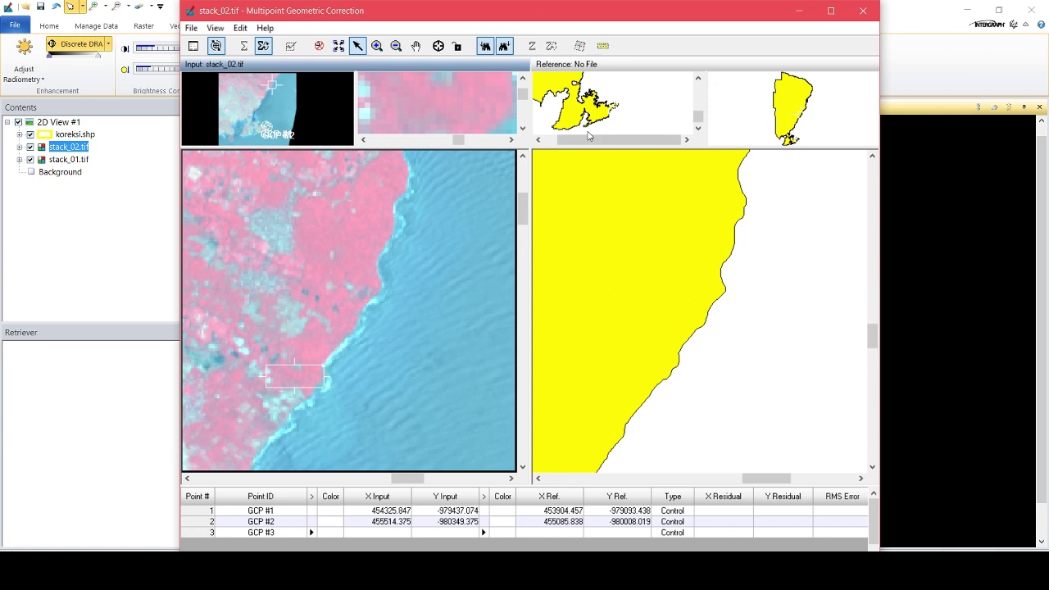
click(523, 158)
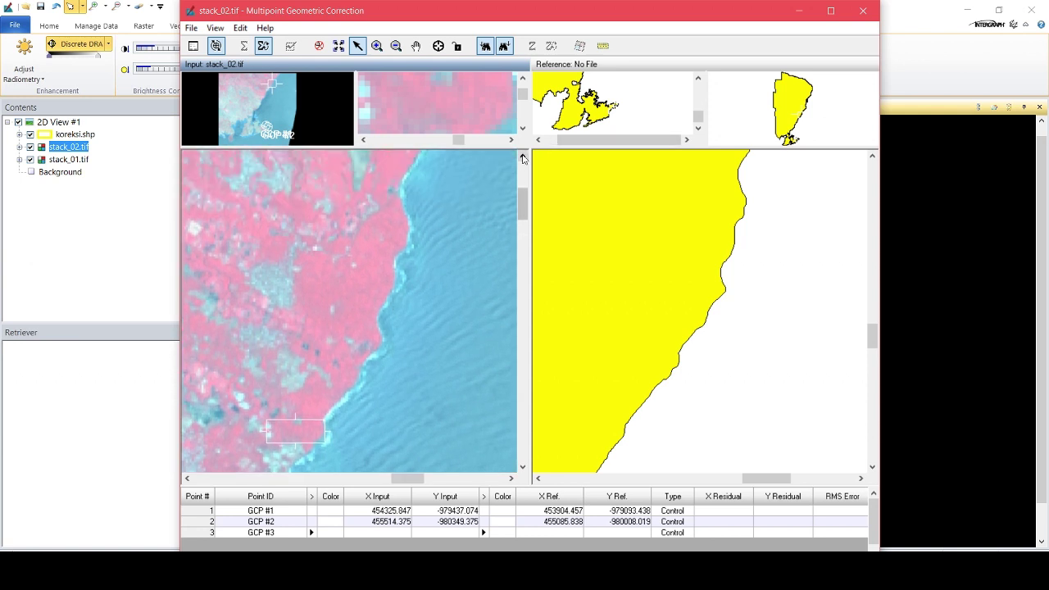
click(522, 467)
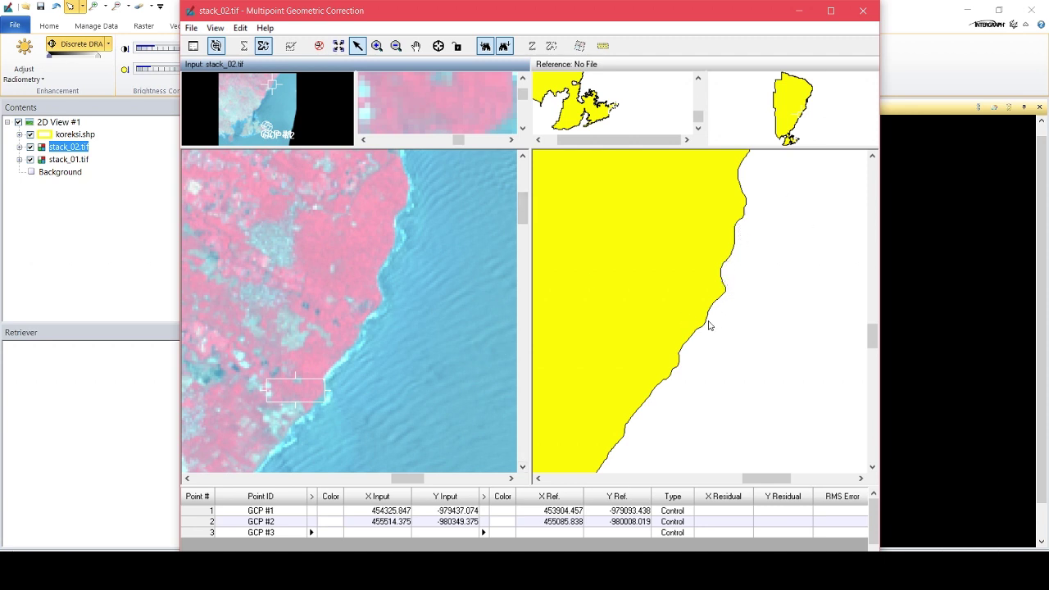
click(437, 46)
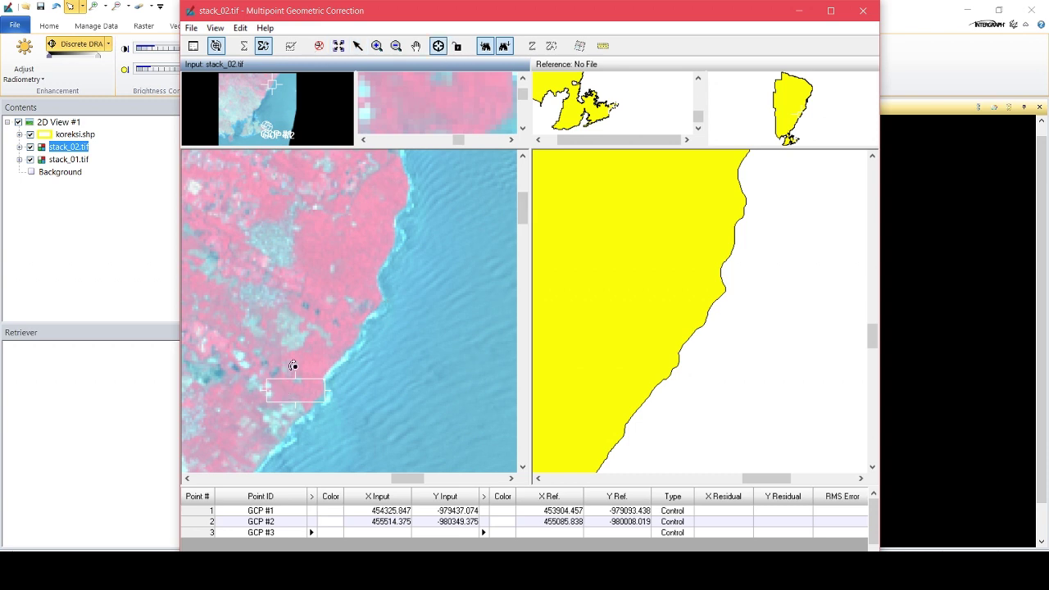
click(286, 386)
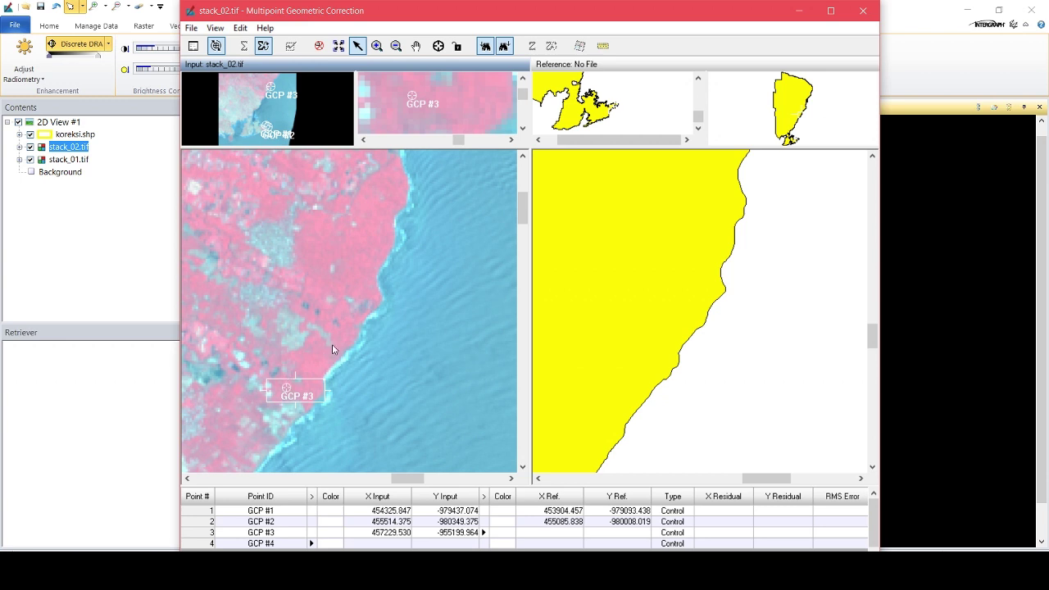
click(208, 534)
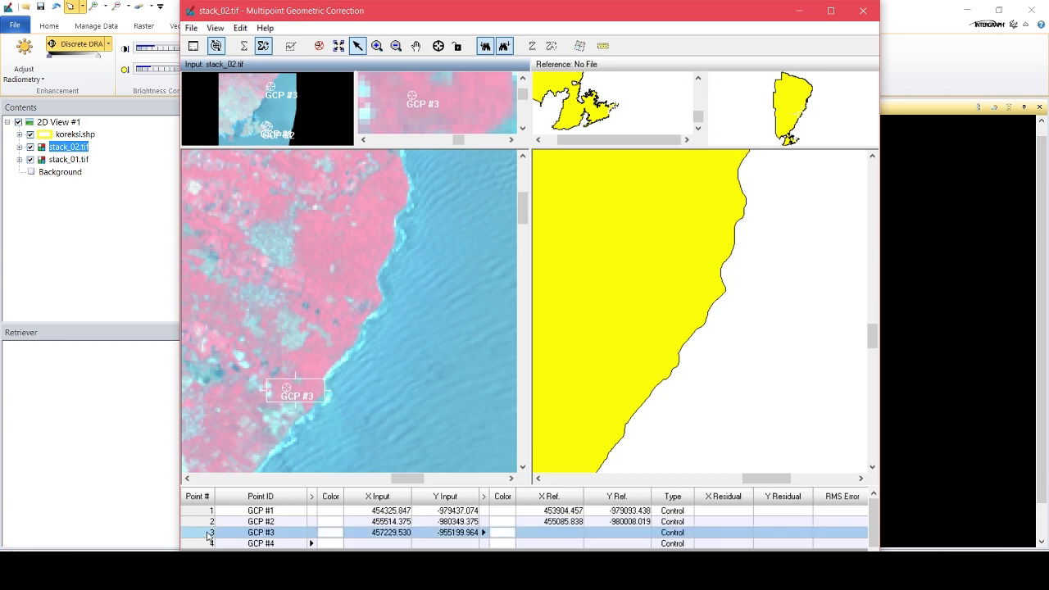
Step: Delete the misplaced GCP #3 and pair GCP #4 on the coastline in the input and reference views
right_click(208, 535)
click(261, 462)
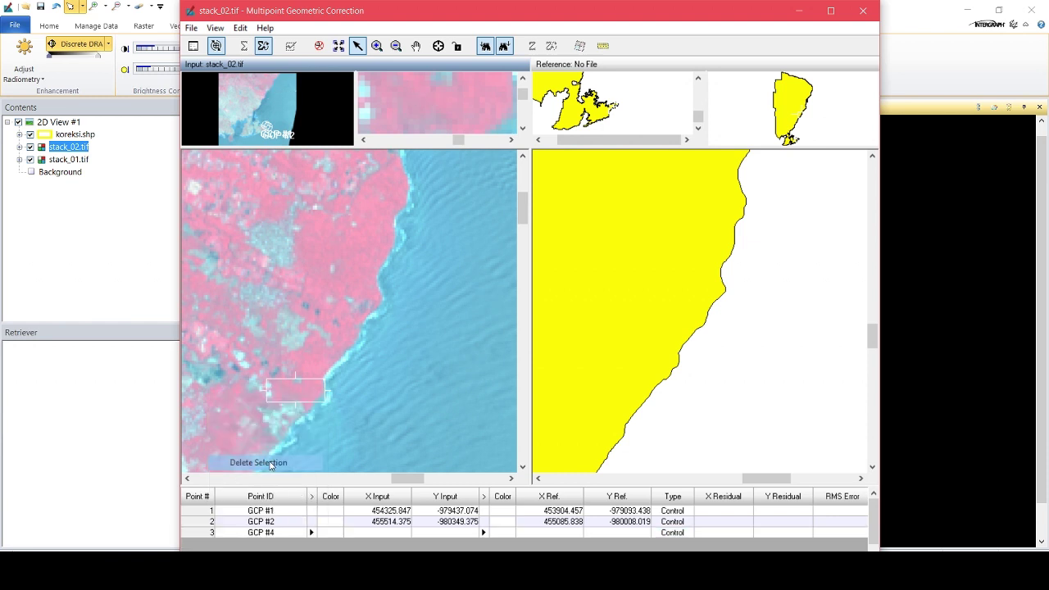
click(439, 46)
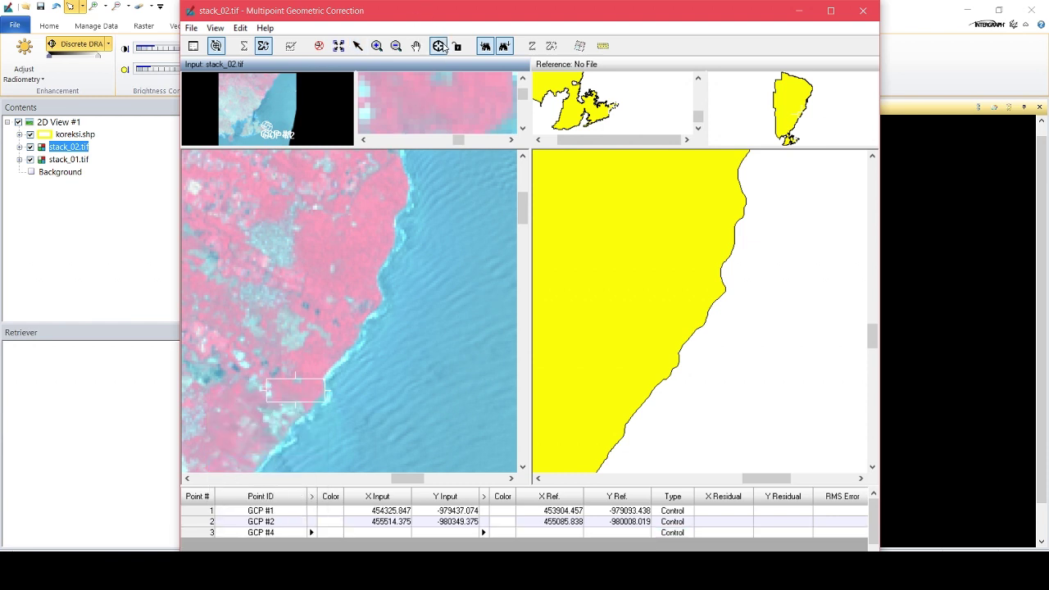
click(382, 299)
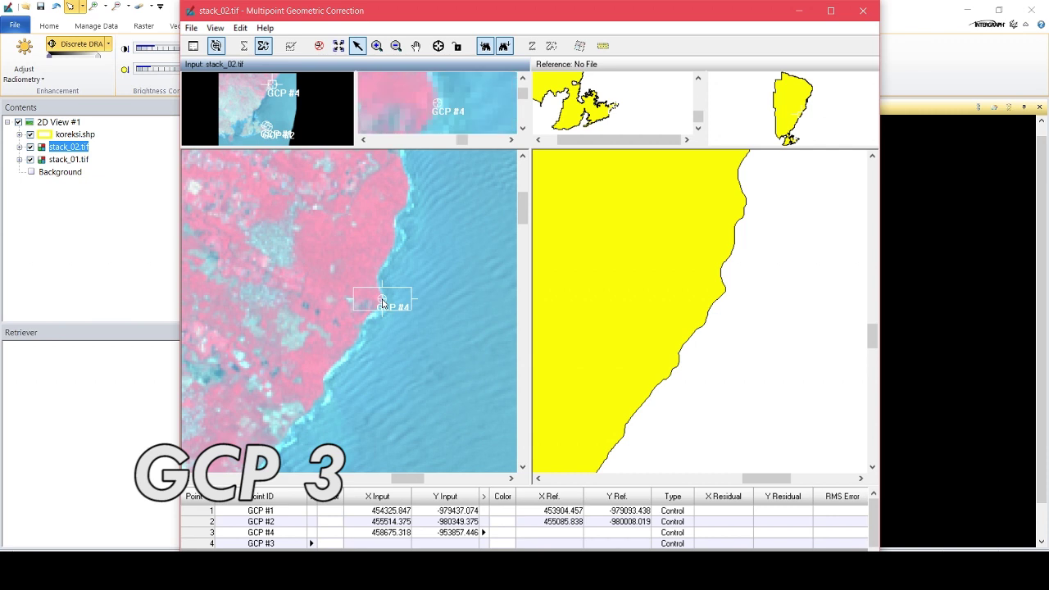
click(439, 46)
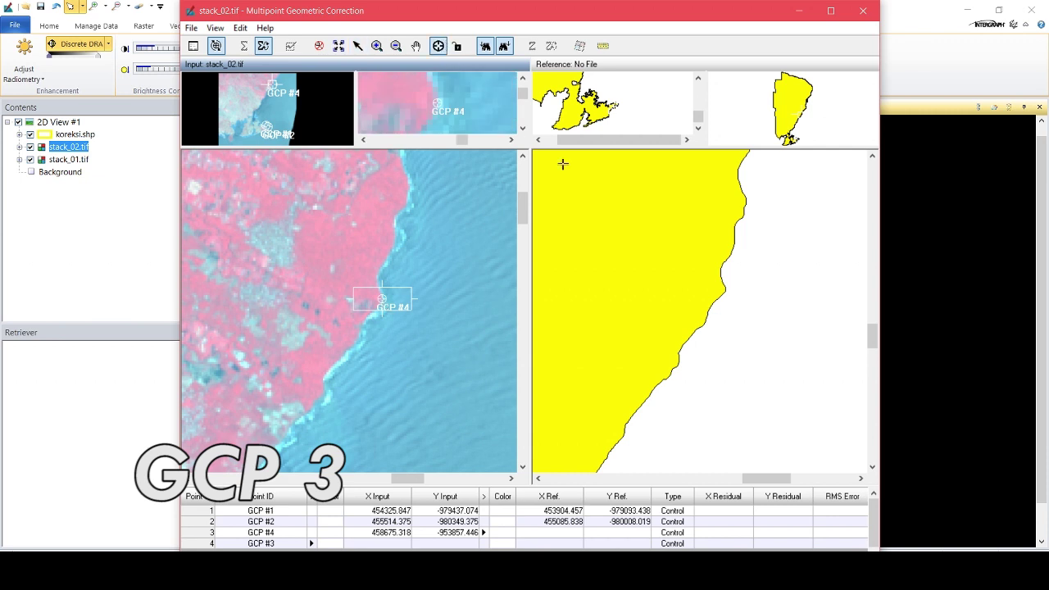
click(726, 290)
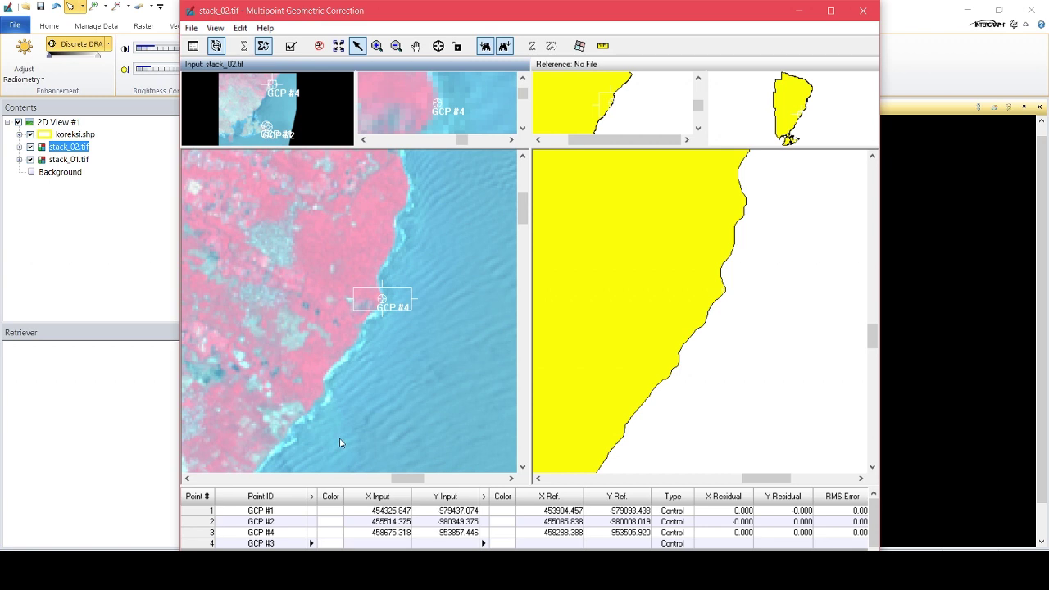
Step: Zoom onto the shoreline jetty and place the new GCP #3 there at 453721.875, -961835.625
scroll(382, 460, down, 2)
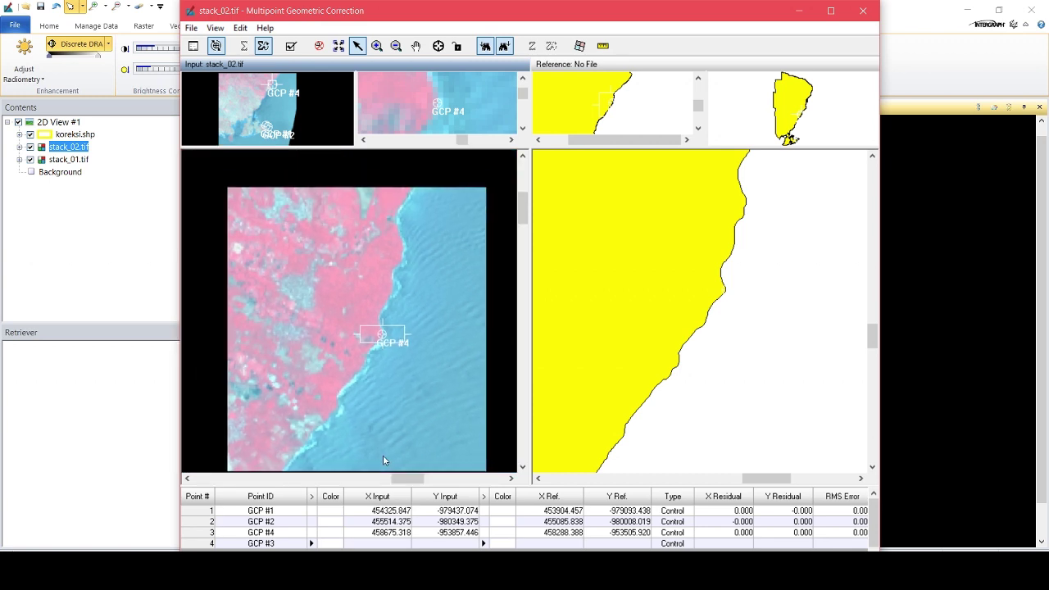
scroll(383, 460, up, 2)
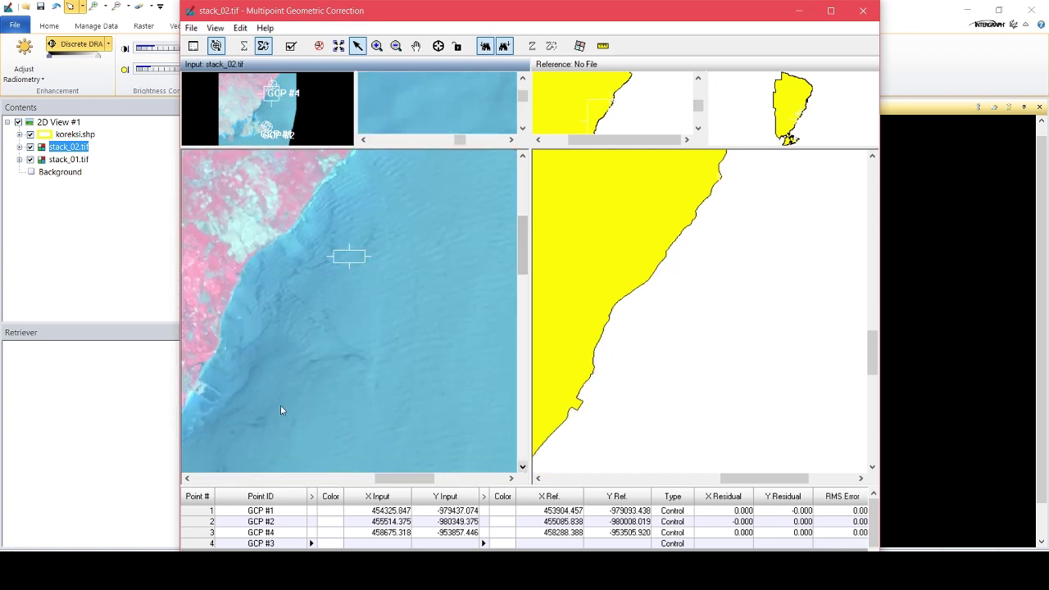
scroll(195, 417, up, 3)
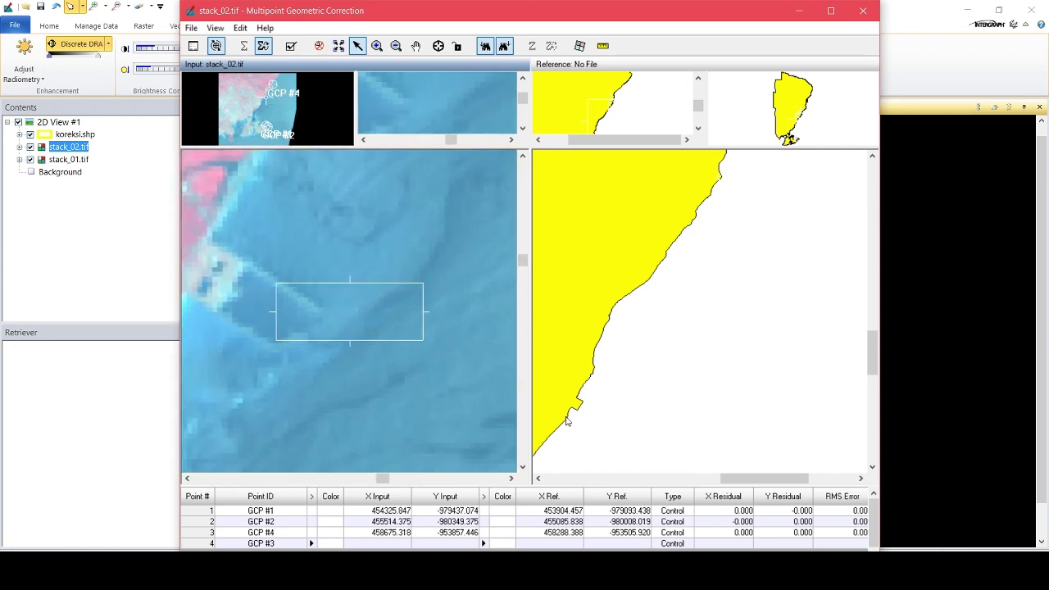
scroll(565, 420, up, 4)
scroll(566, 421, up, 2)
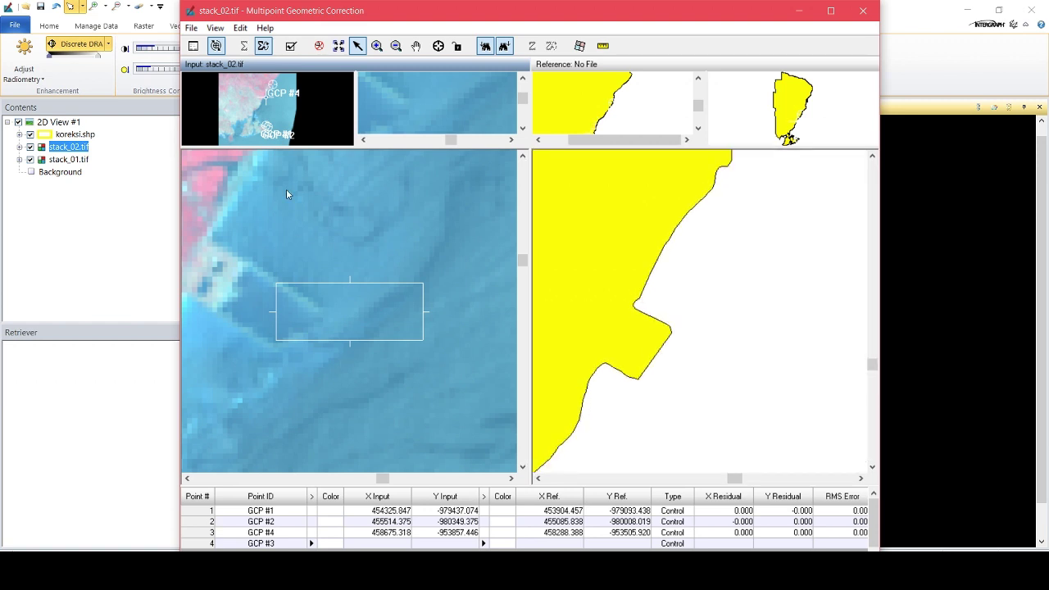
drag(300, 286, 196, 252)
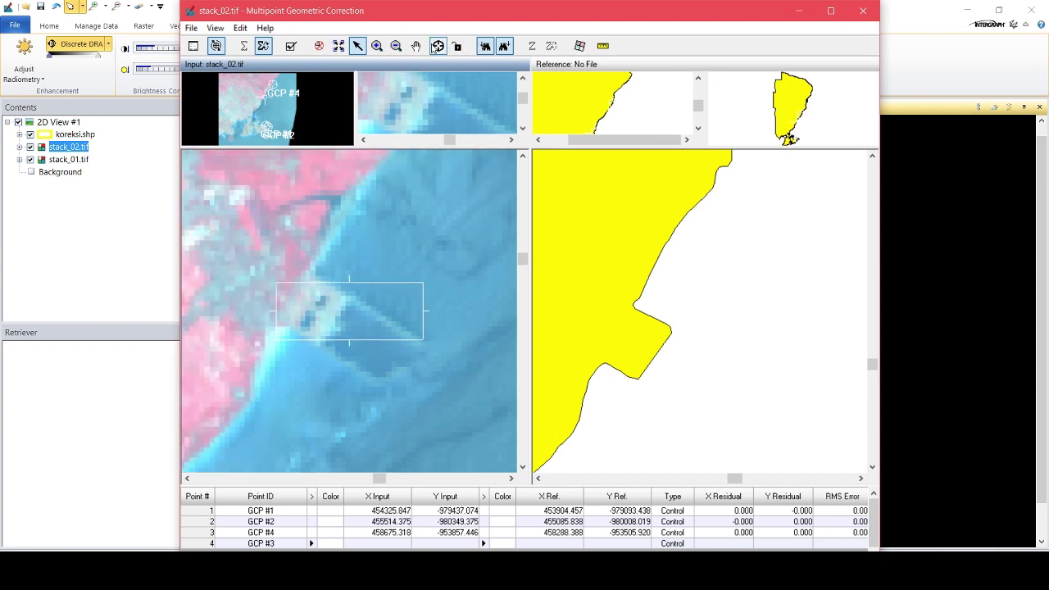
click(439, 46)
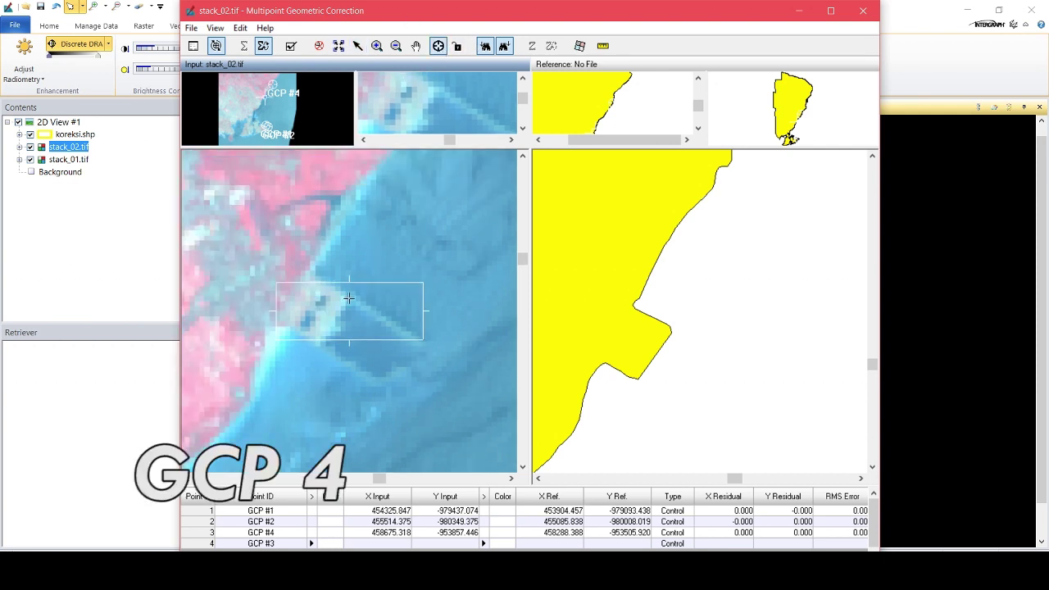
click(431, 87)
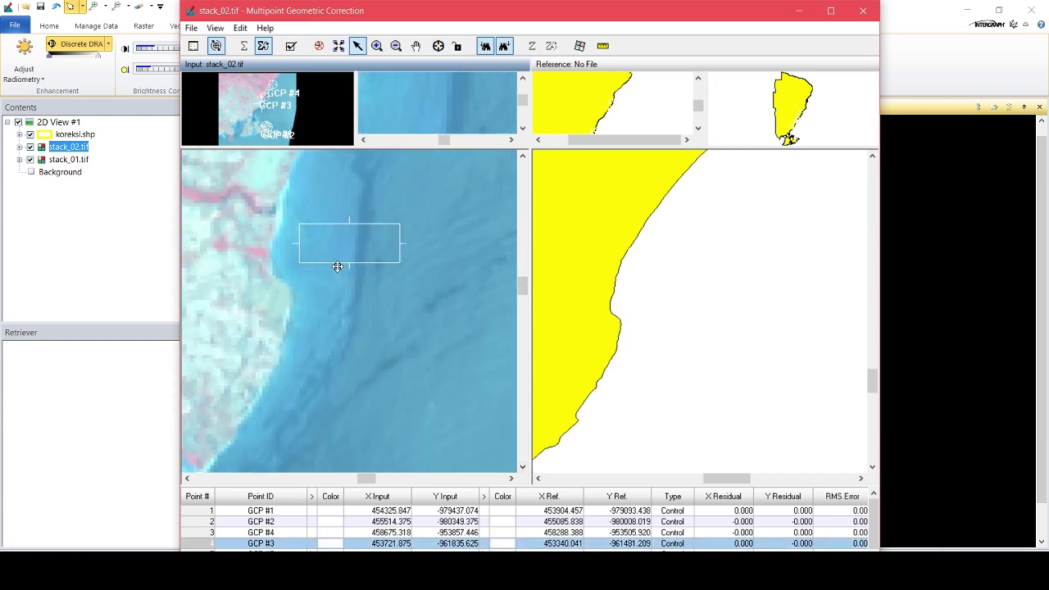
Step: Place GCP #5 and GCP #6 along the stack_02 coastline
drag(338, 267, 286, 313)
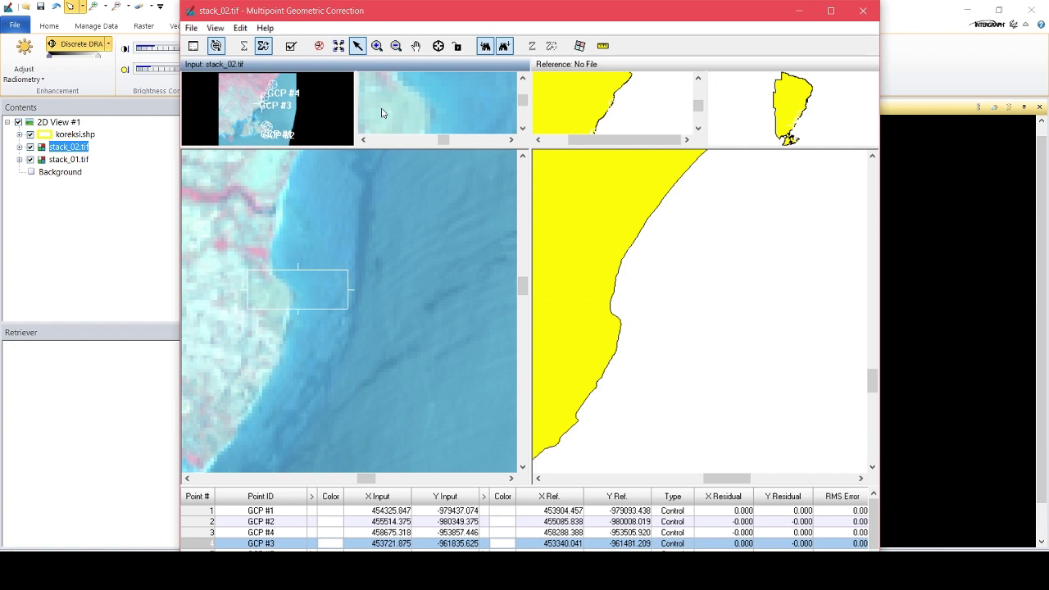
click(439, 46)
click(290, 290)
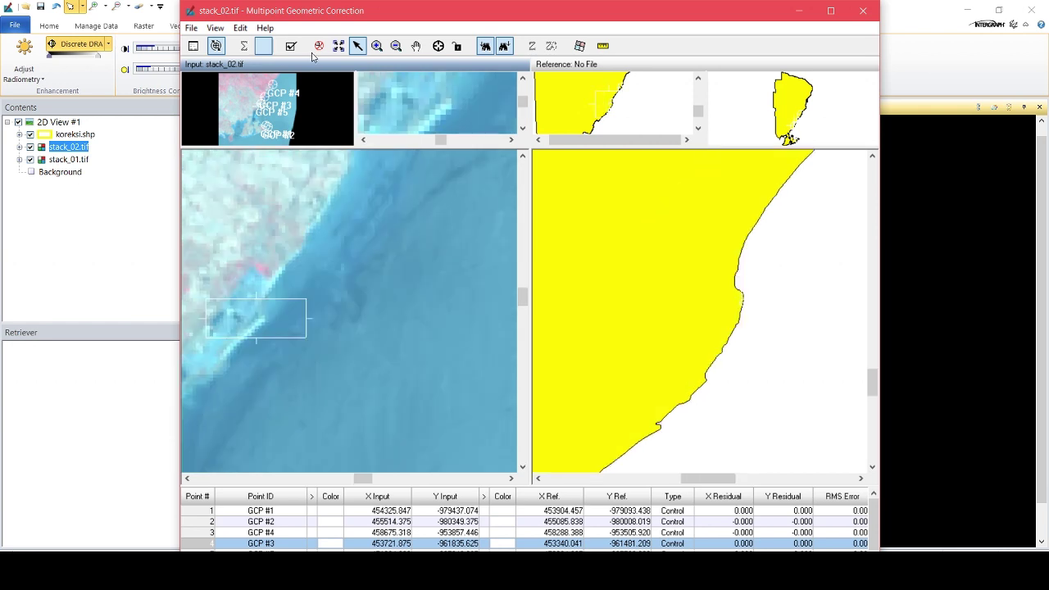
click(438, 48)
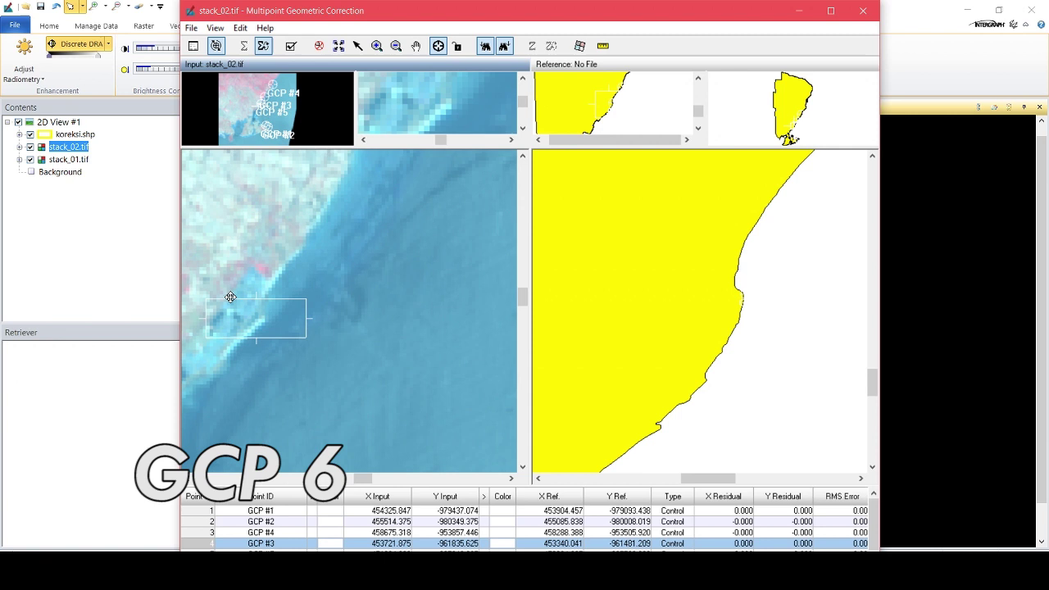
click(447, 98)
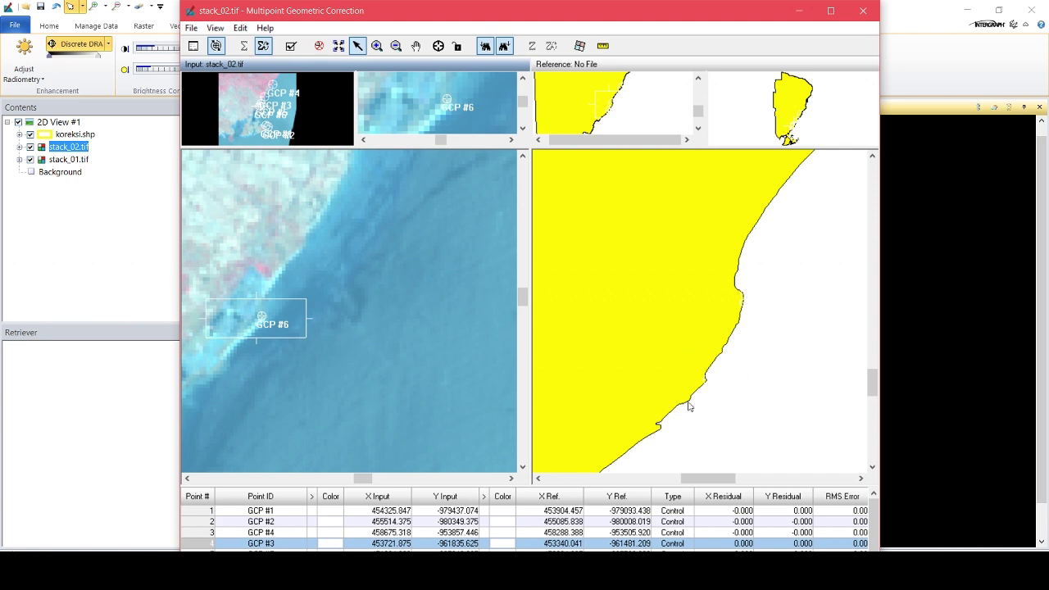
Step: Place GCP #7 at the bay shoreline edge on stack_02
click(187, 478)
scroll(270, 371, down, 3)
drag(271, 370, 269, 370)
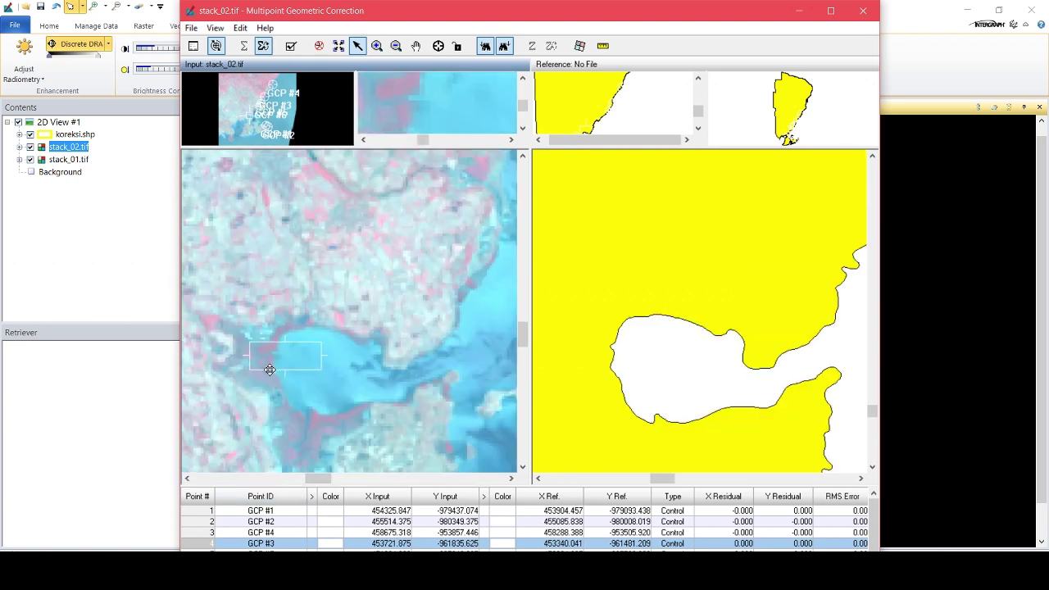
click(438, 45)
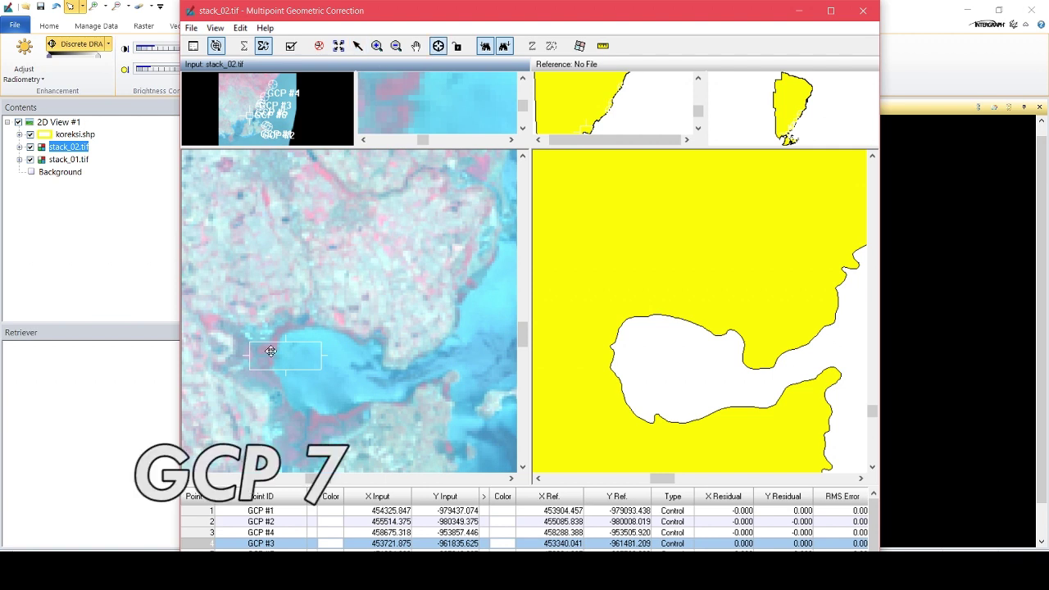
click(405, 98)
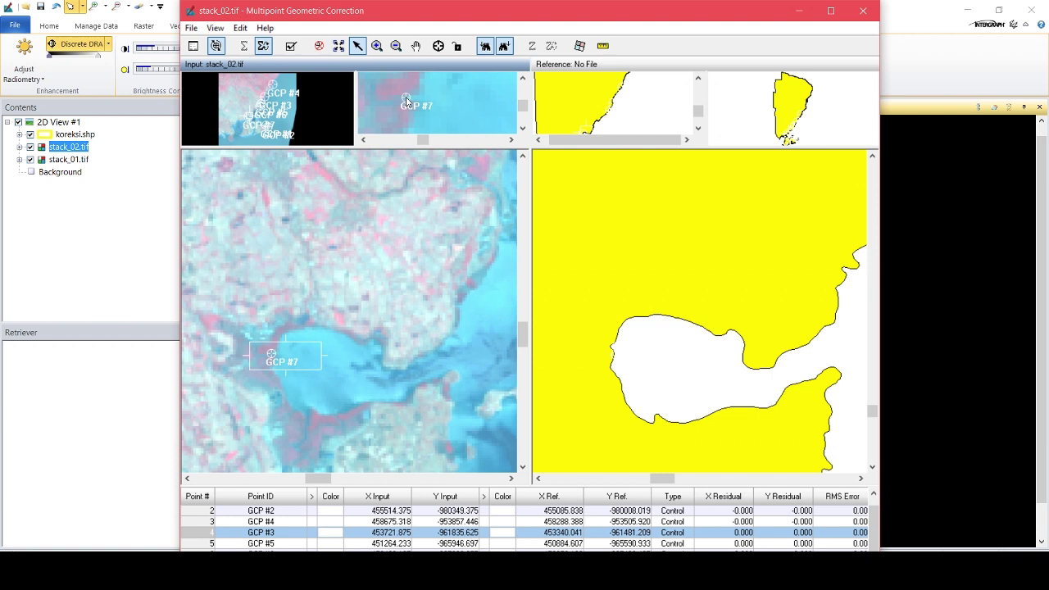
Step: Match GCP #7 on the reference image and place GCP #8 at the inner bay edge
click(616, 361)
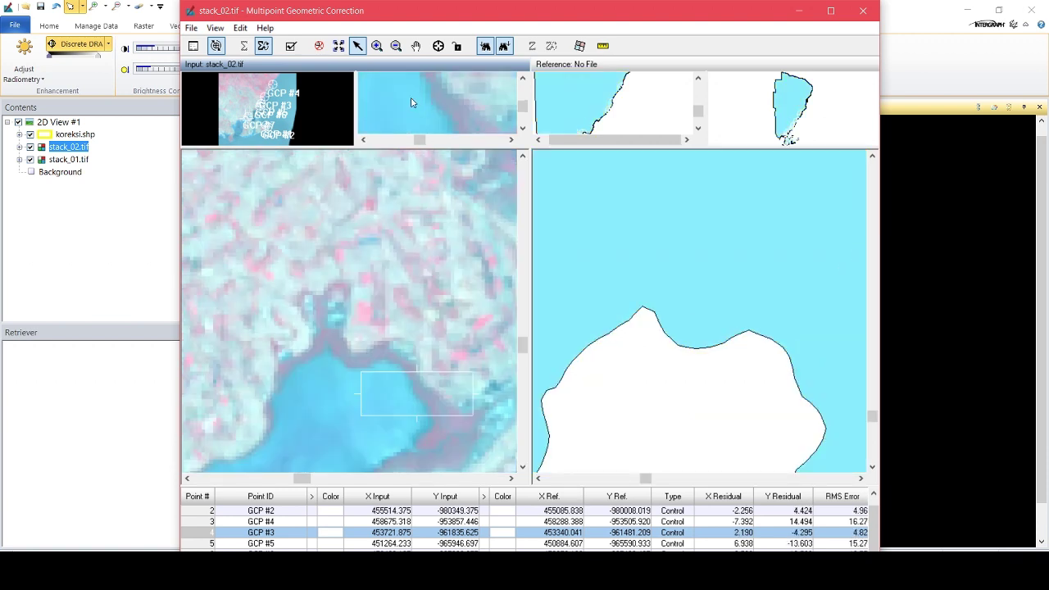
click(436, 46)
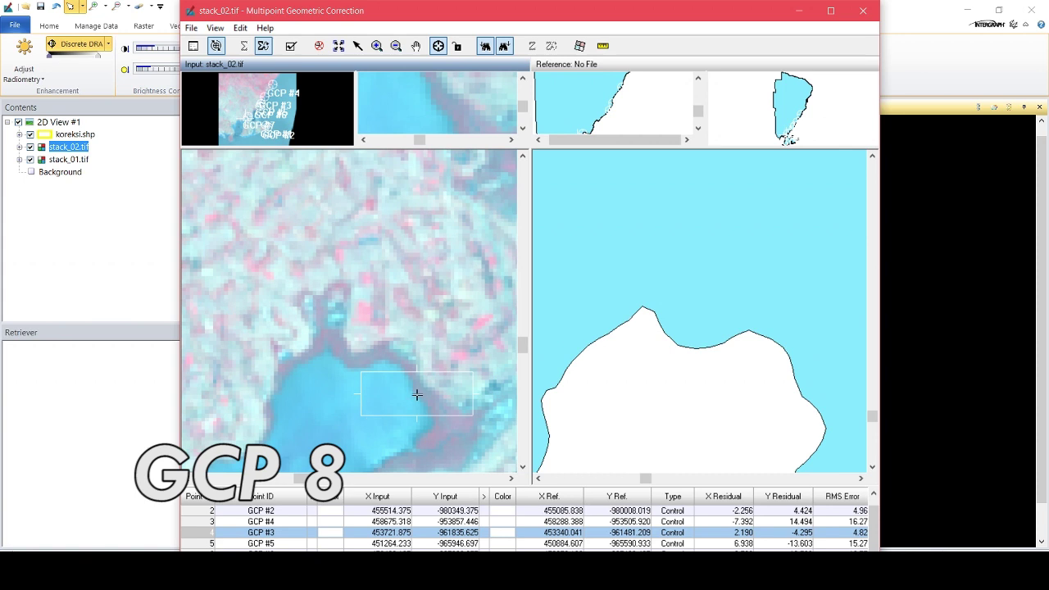
click(416, 395)
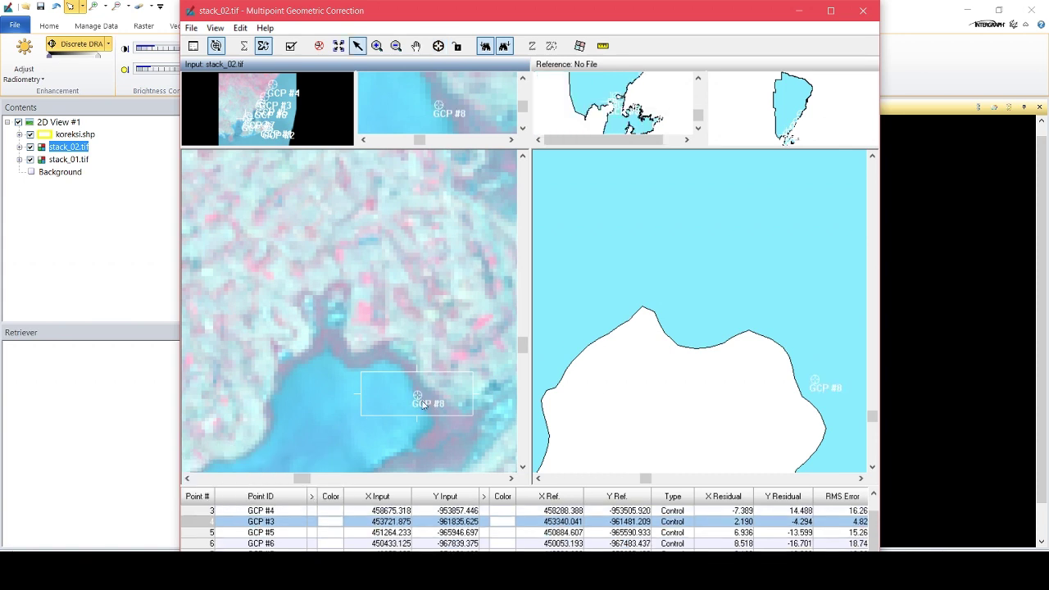
Step: Place GCP #9 on the small headland in stack_02
scroll(362, 330, up, 3)
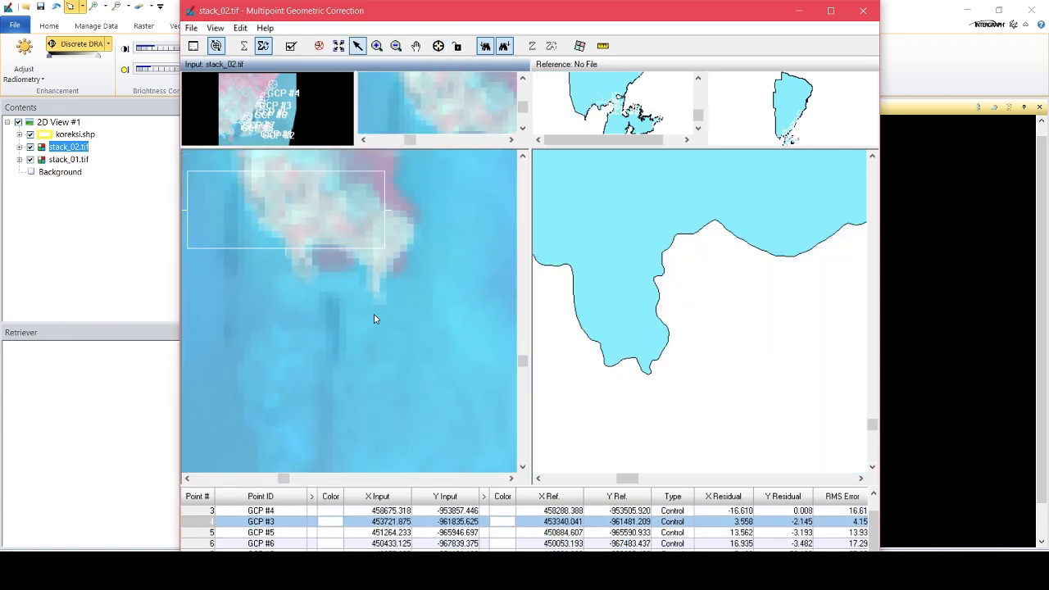
drag(356, 237, 413, 320)
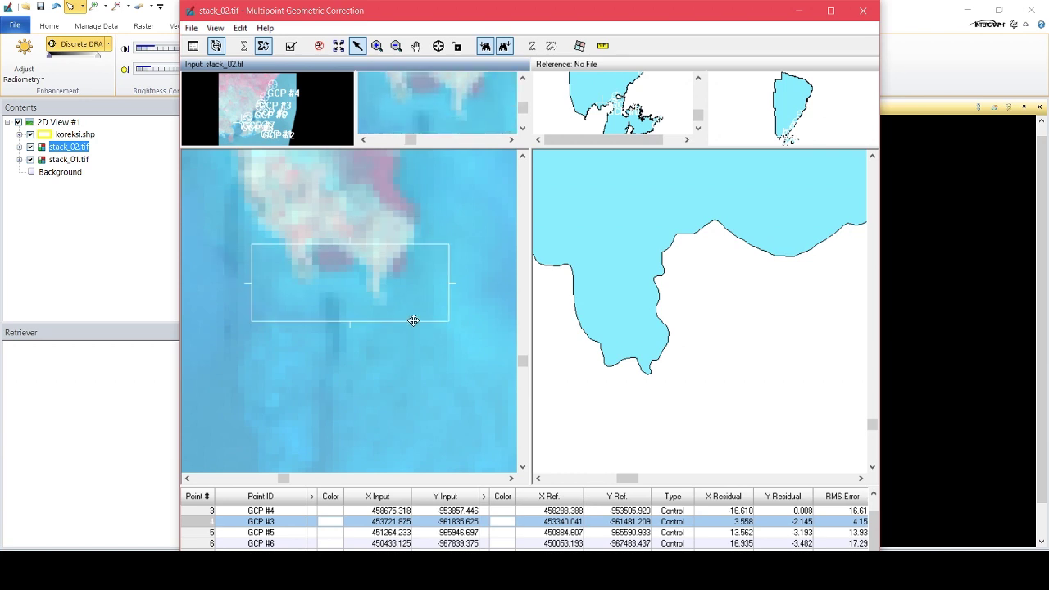
click(438, 45)
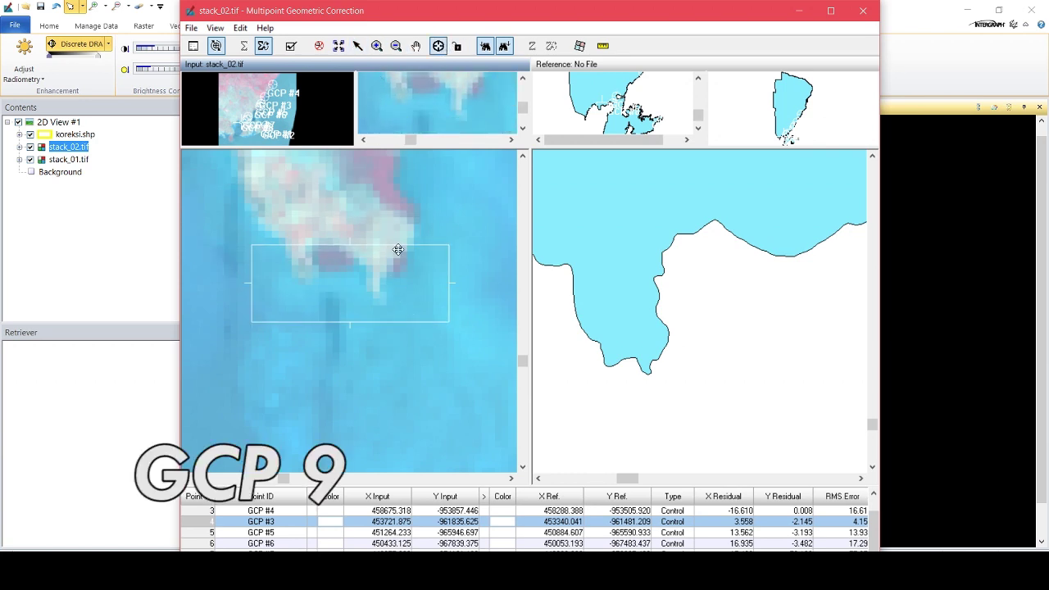
click(376, 288)
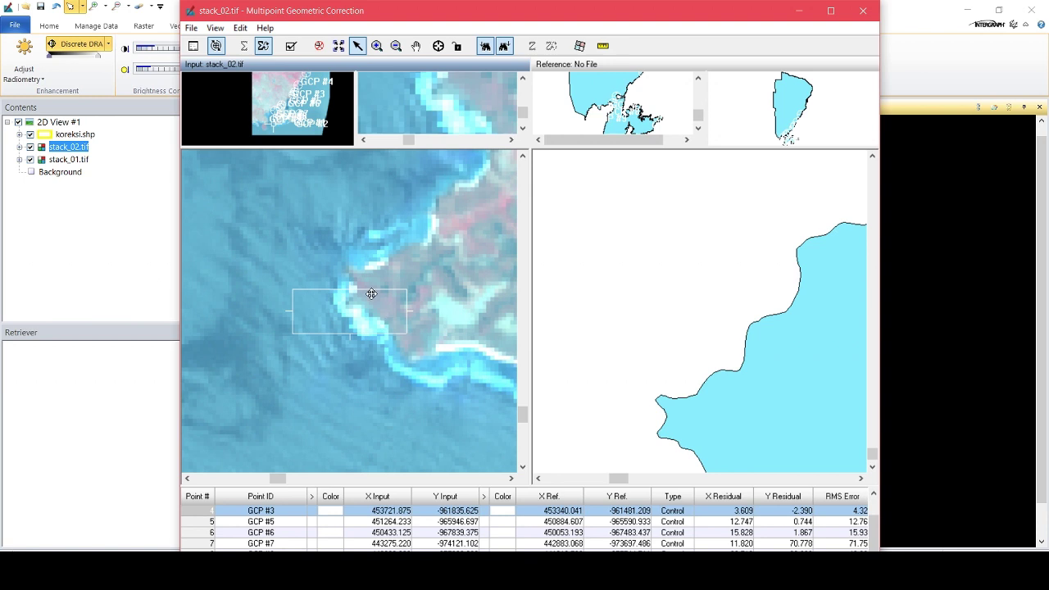
Step: Place GCP #10 further up the coastline and maximize the correction window
drag(359, 292, 361, 262)
click(437, 45)
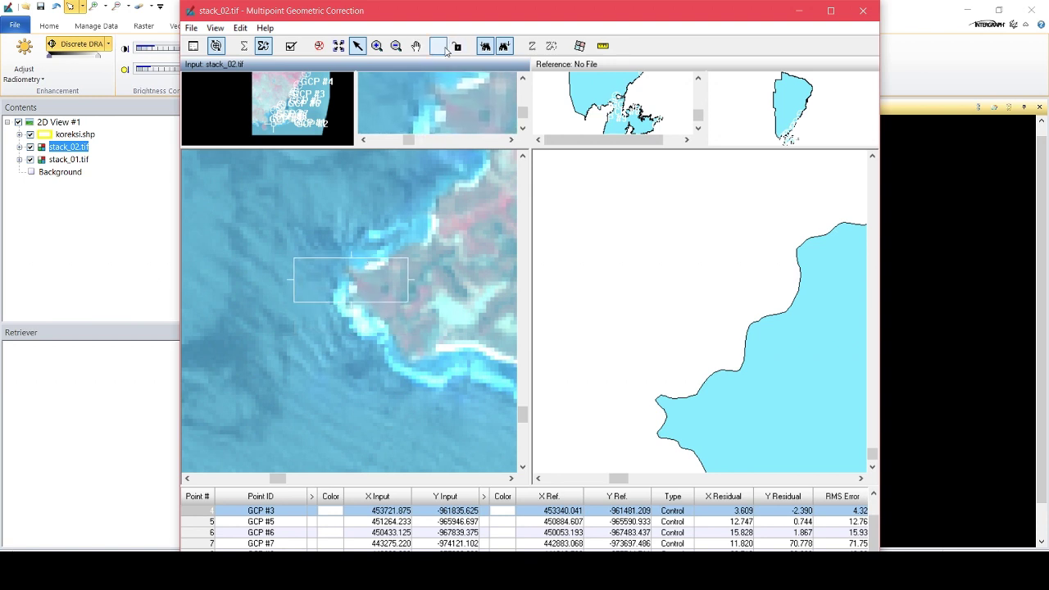
click(432, 89)
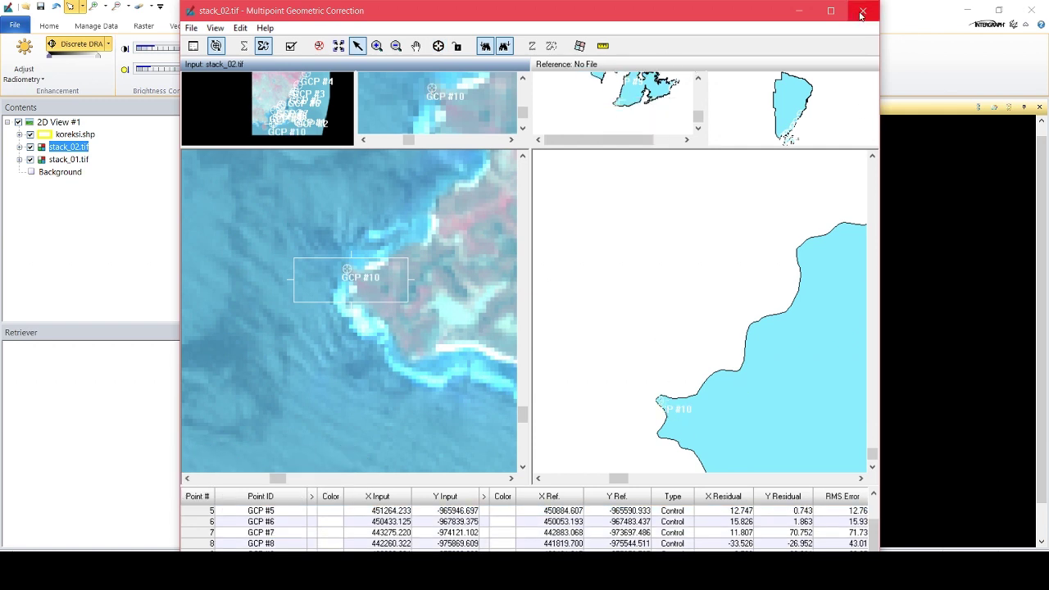
click(830, 11)
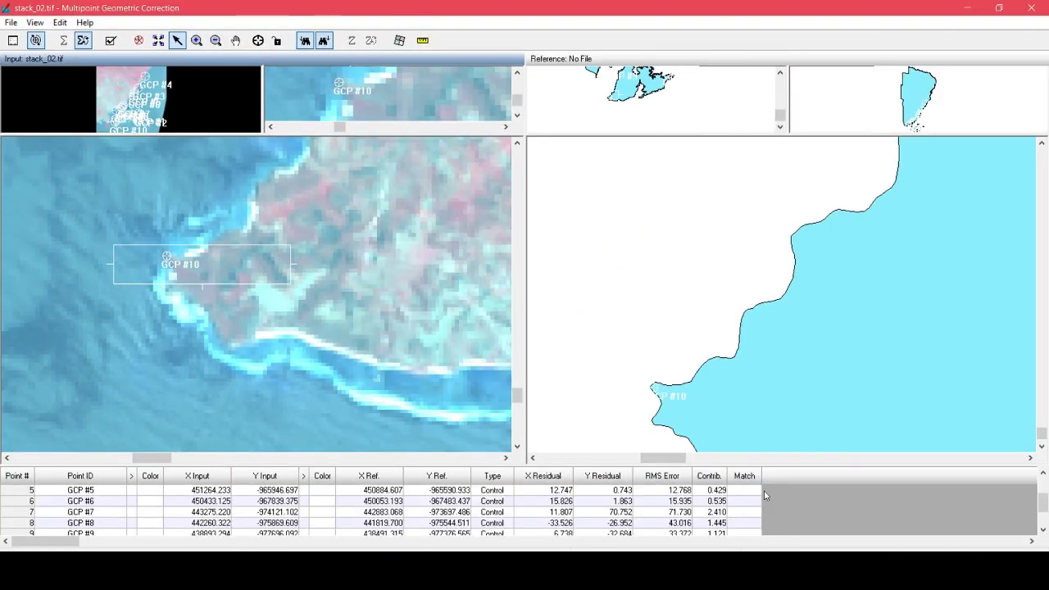
Step: Jump both views to GCP #7, the worst-fitting point with RMS error 71.730
scroll(884, 531, down, 1)
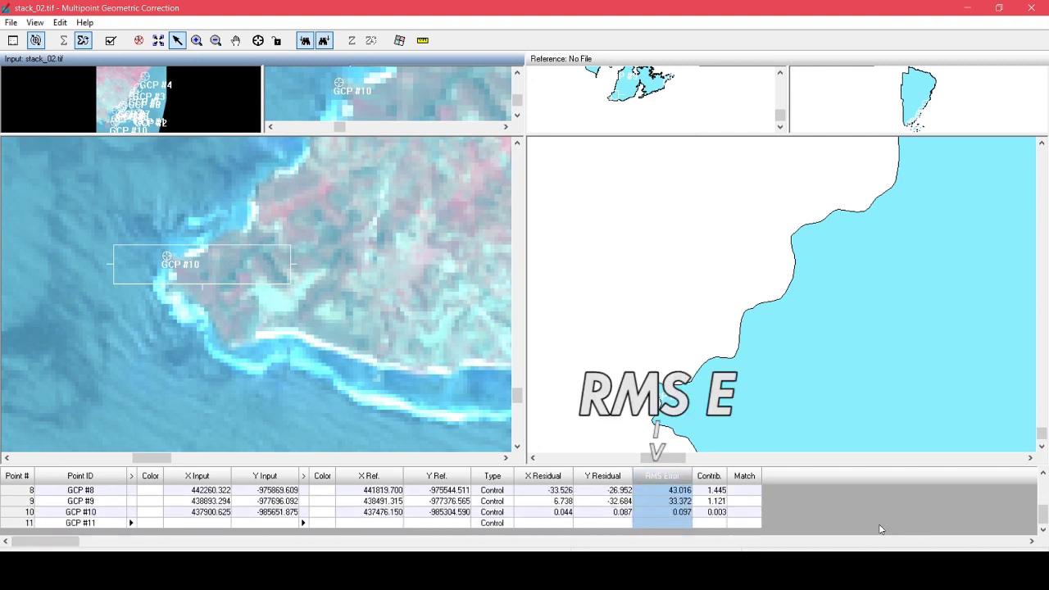
scroll(881, 529, up, 3)
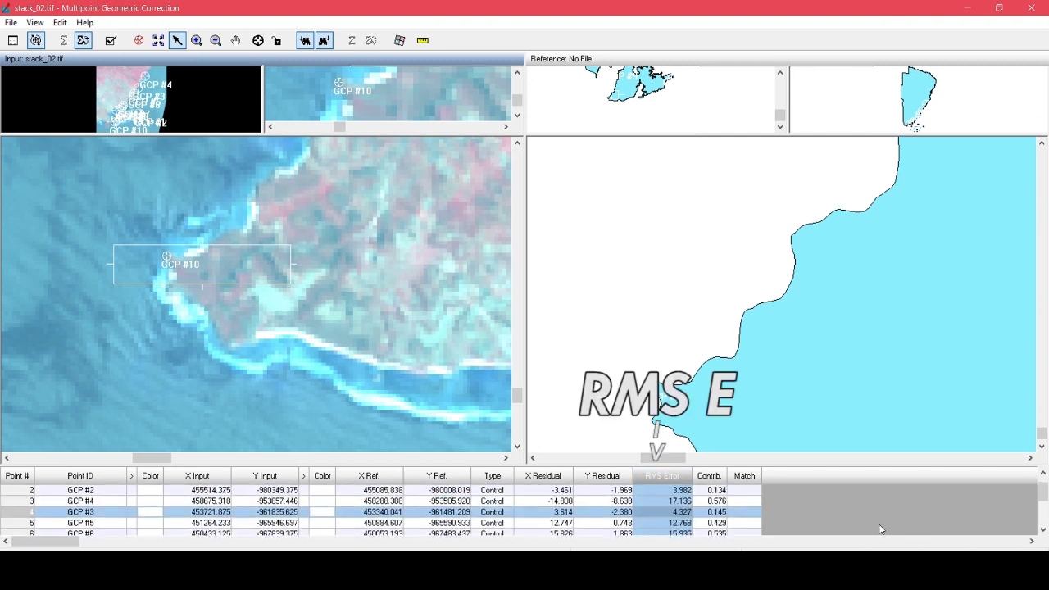
scroll(881, 530, down, 1)
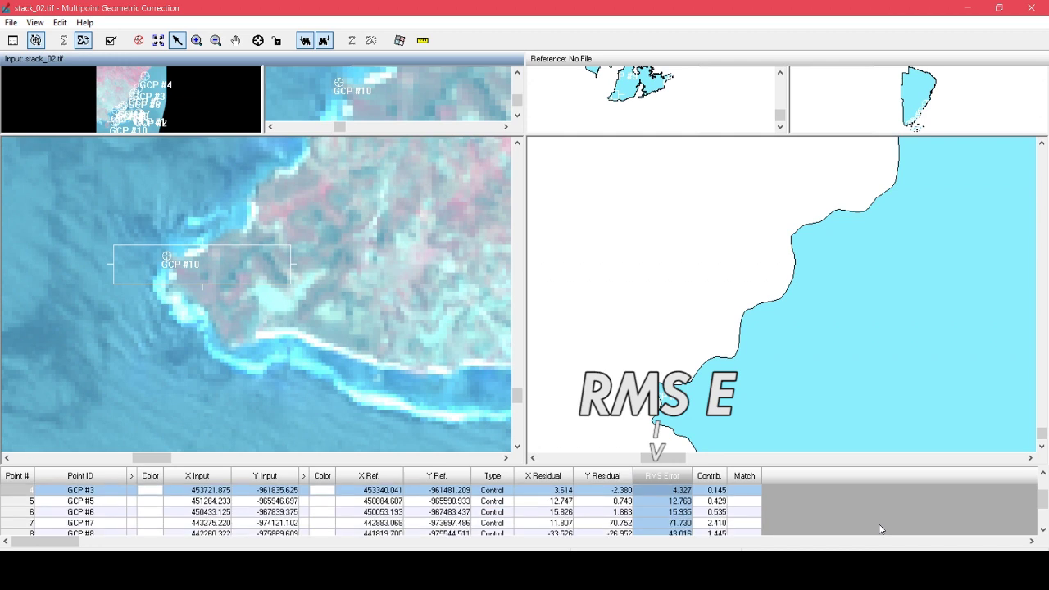
click(14, 525)
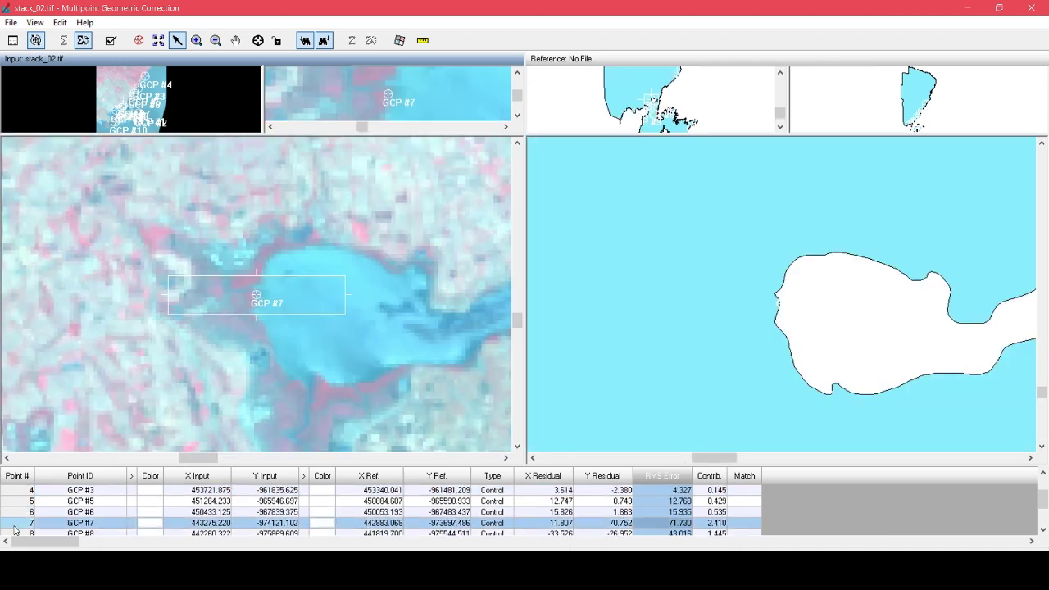
scroll(782, 310, down, 4)
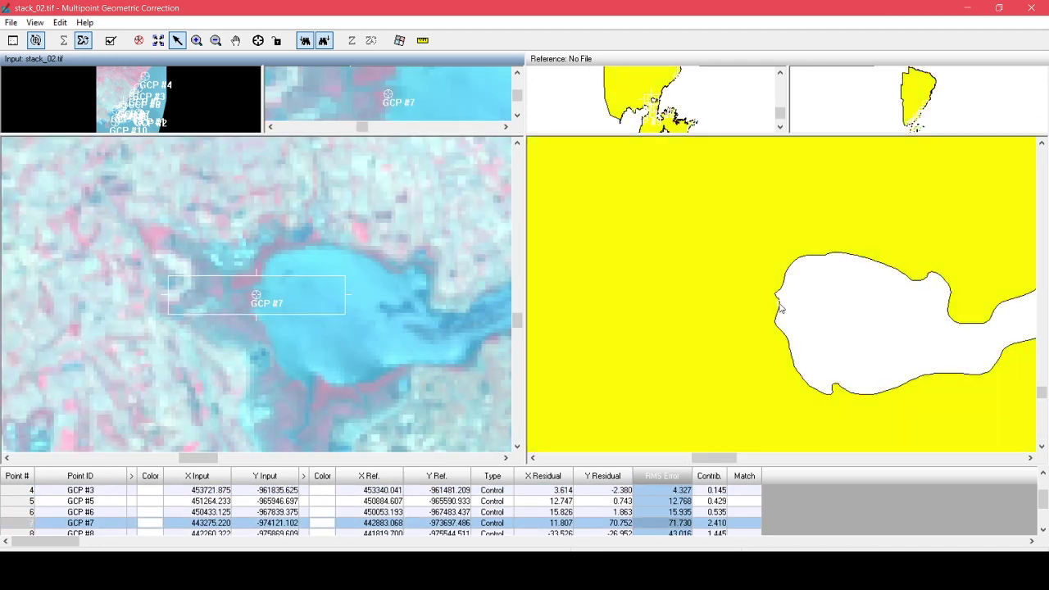
Step: Re-place GCP #7 at the island tip in the reference and input images
click(784, 309)
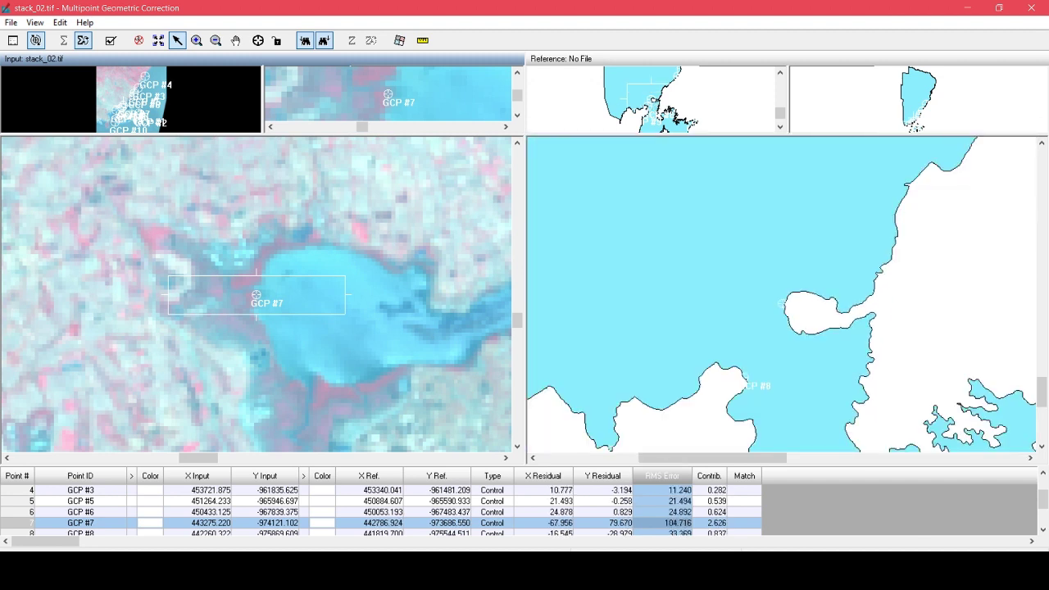
scroll(786, 311, up, 3)
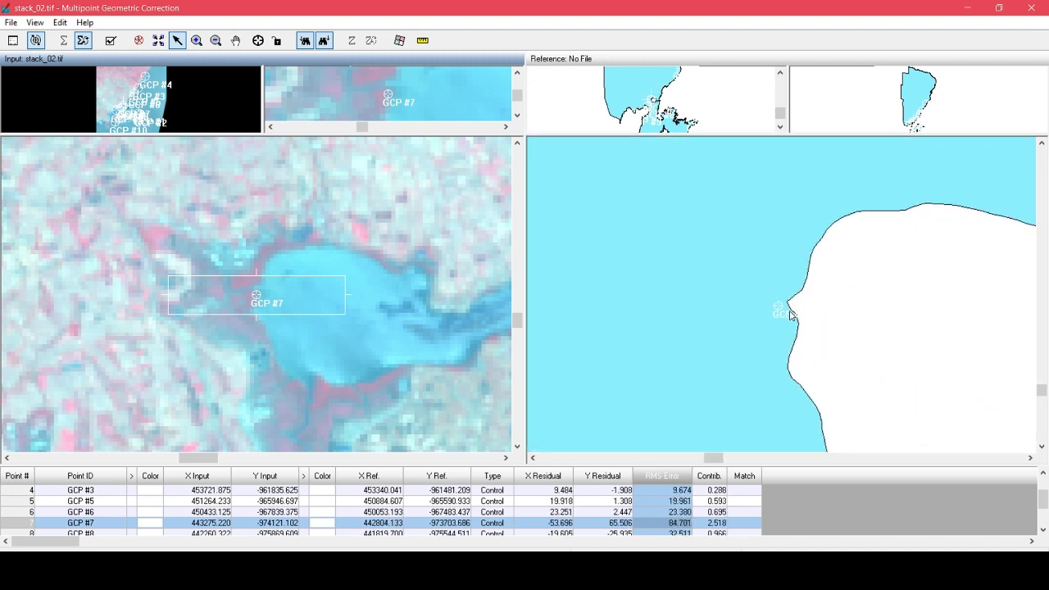
click(785, 302)
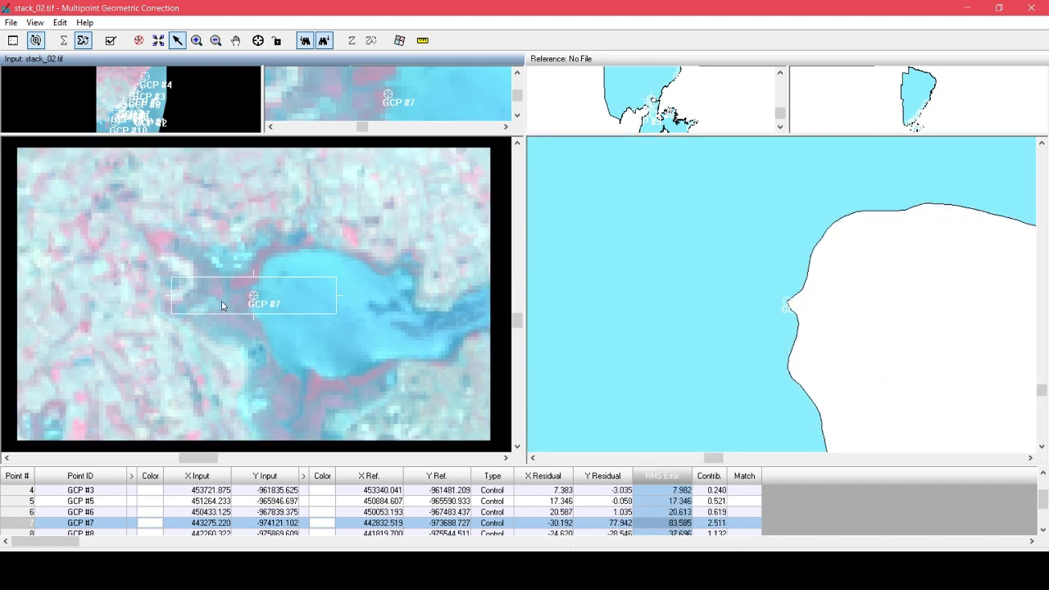
click(252, 291)
click(251, 288)
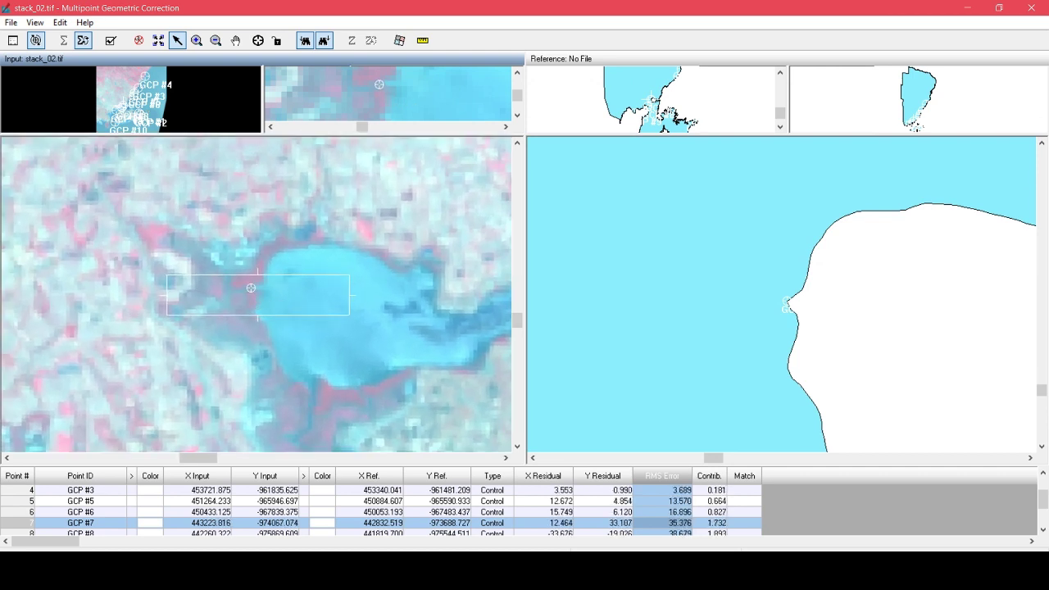
click(252, 286)
drag(382, 82, 378, 77)
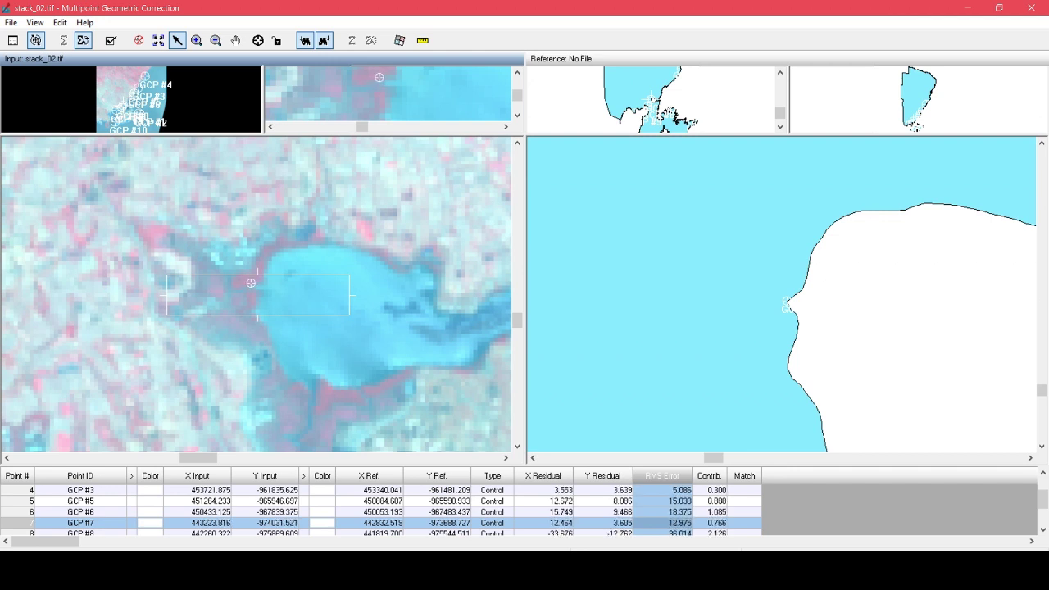
Step: Nudge GCP #8 to a more precise position in the input image
scroll(831, 358, down, 1)
scroll(363, 402, down, 2)
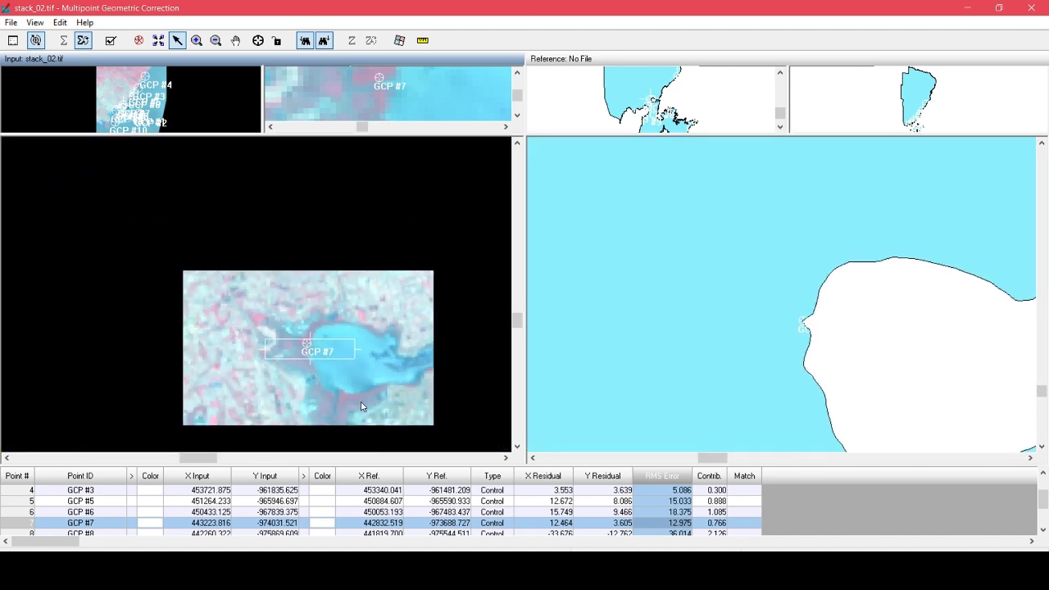
scroll(366, 407, up, 2)
scroll(650, 499, down, 1)
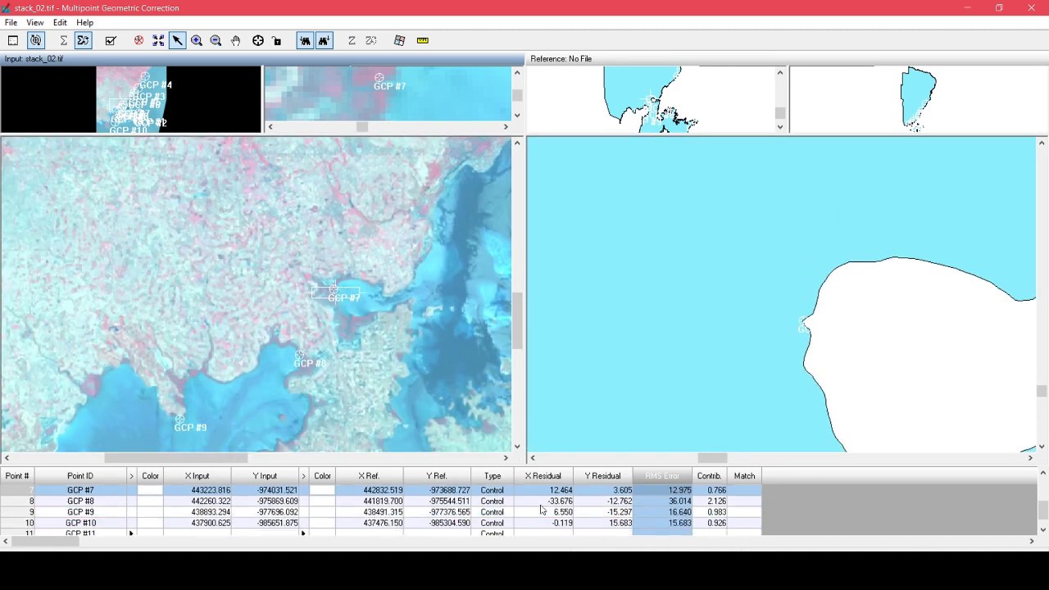
click(15, 505)
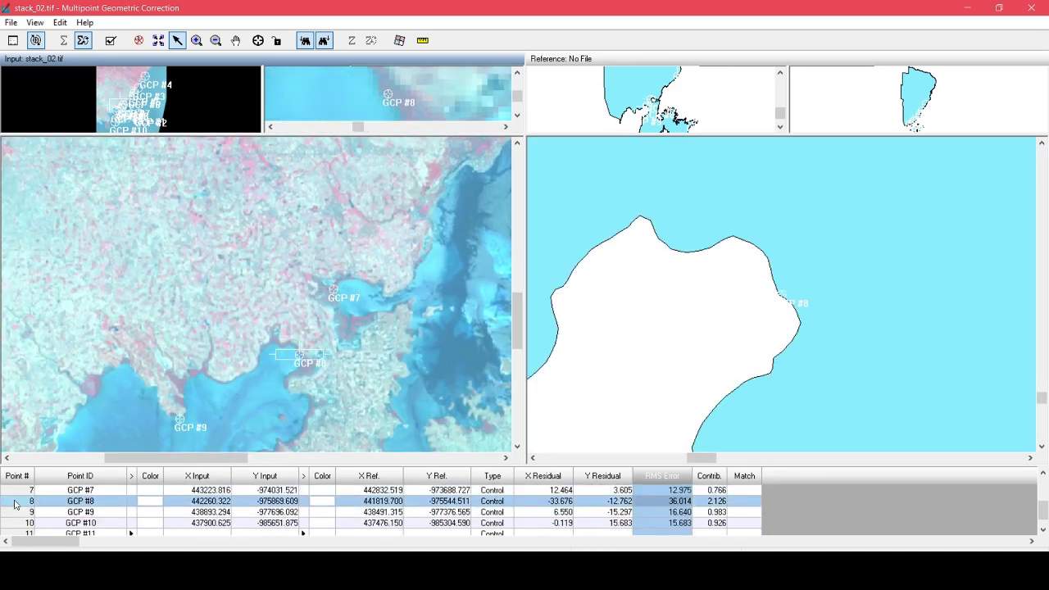
scroll(315, 340, down, 1)
scroll(314, 340, up, 4)
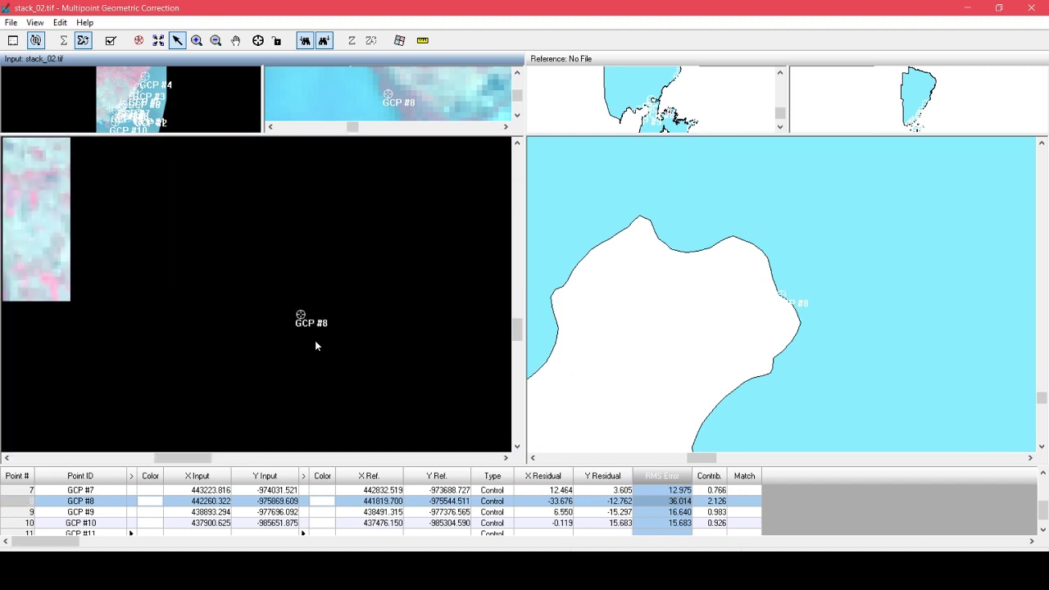
scroll(300, 330, up, 2)
mouse_move(278, 263)
mouse_down()
mouse_move(273, 251)
mouse_move(258, 263)
mouse_up()
Step: Select the RMS Error and Contrib. columns in the GCP CellArray
scroll(695, 532, down, 3)
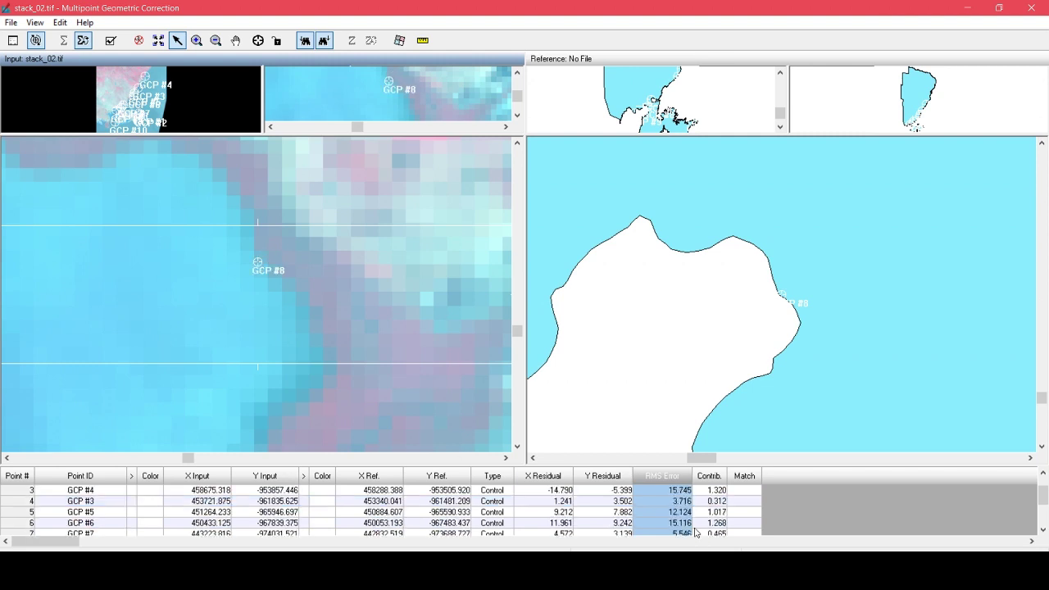
scroll(695, 532, up, 4)
scroll(695, 532, down, 3)
scroll(695, 532, up, 1)
scroll(694, 532, down, 1)
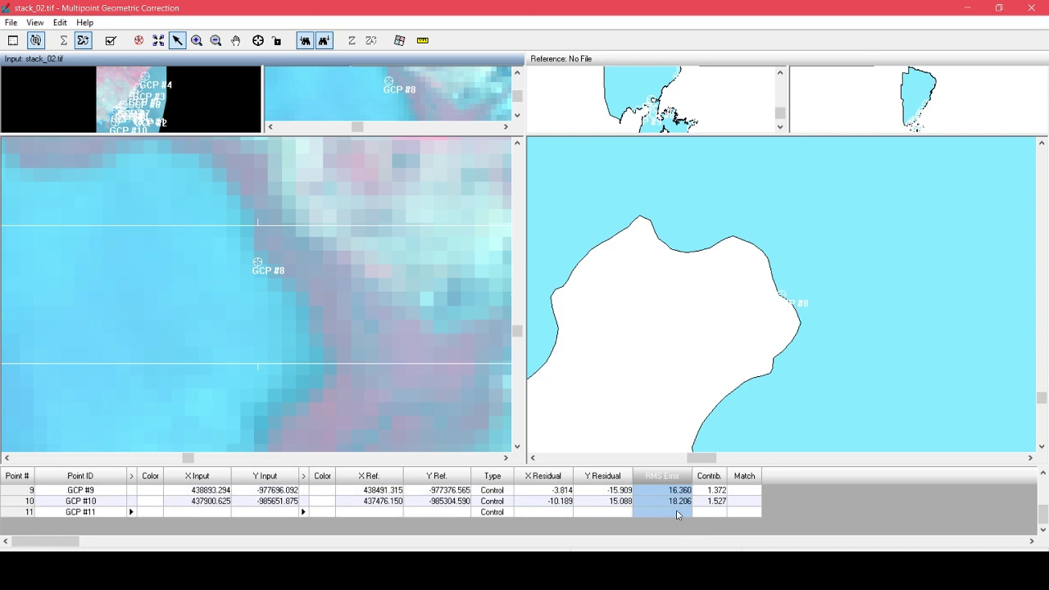
shift+click(710, 476)
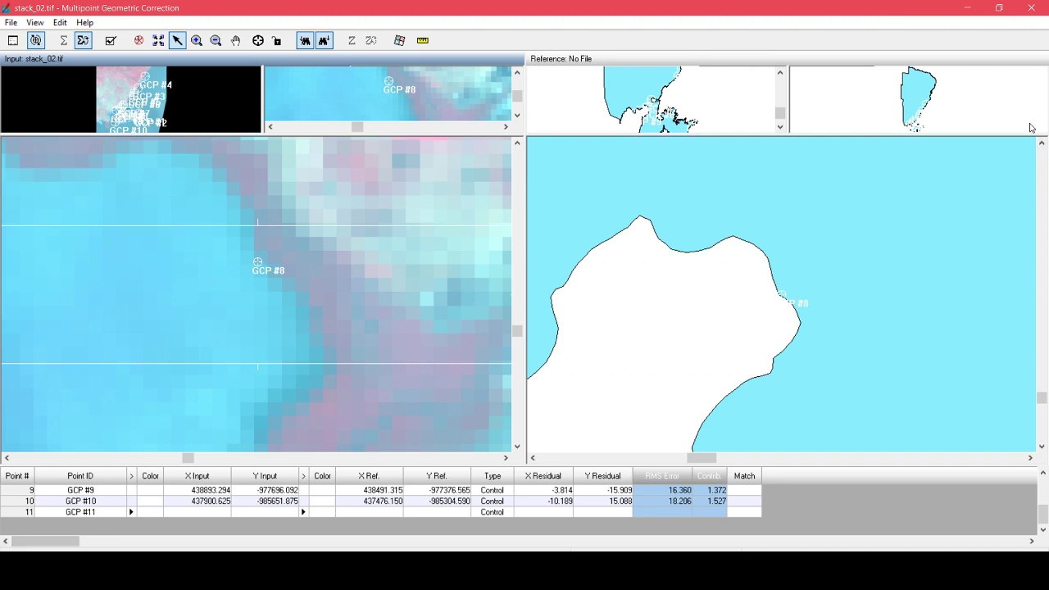
click(998, 8)
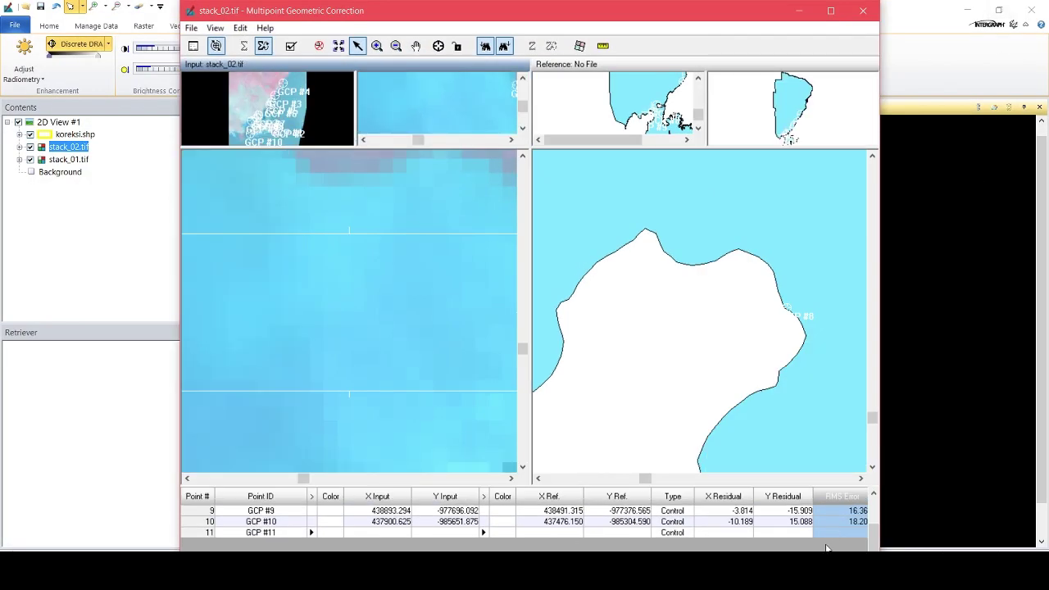
right_click(839, 502)
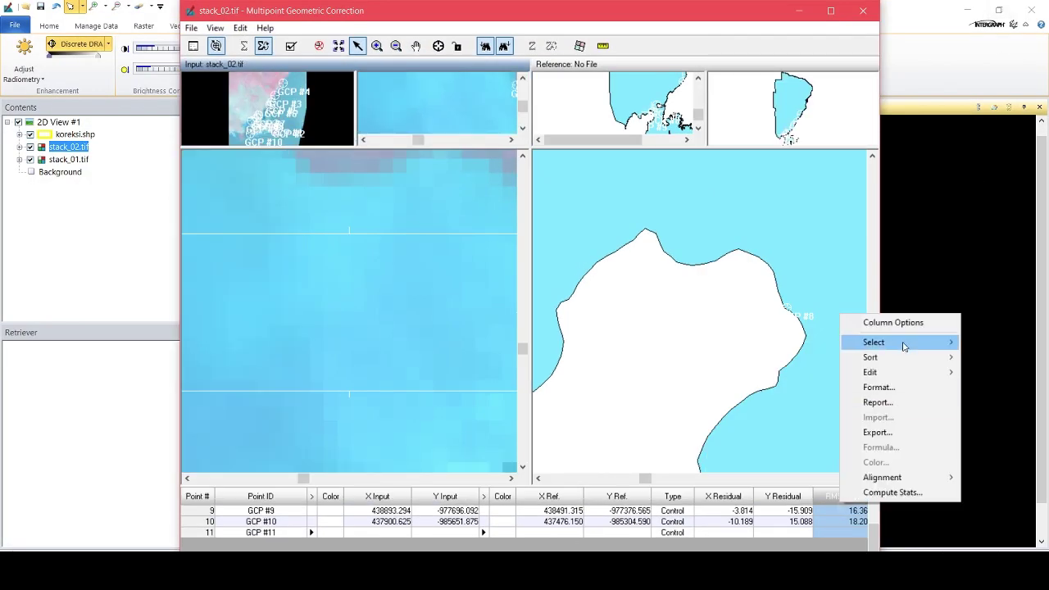
double_click(847, 18)
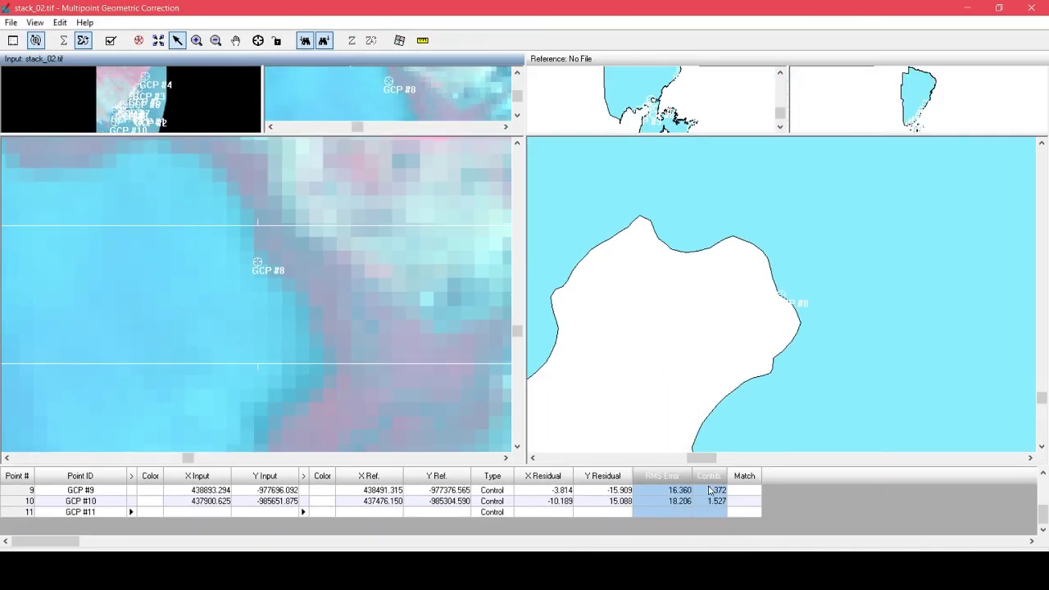
click(715, 477)
click(680, 477)
right_click(677, 481)
click(702, 467)
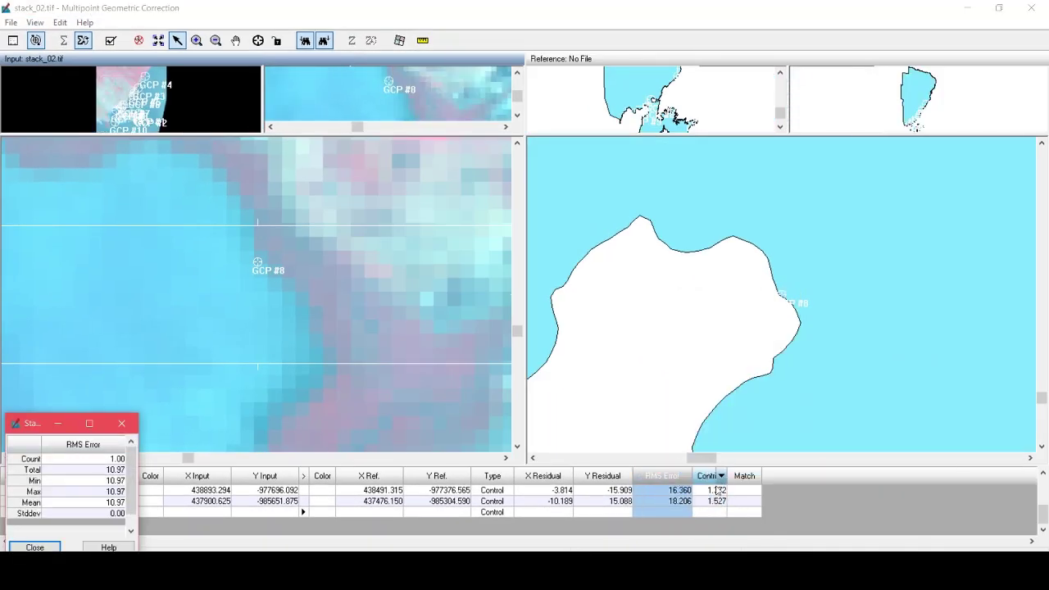
drag(141, 522, 244, 525)
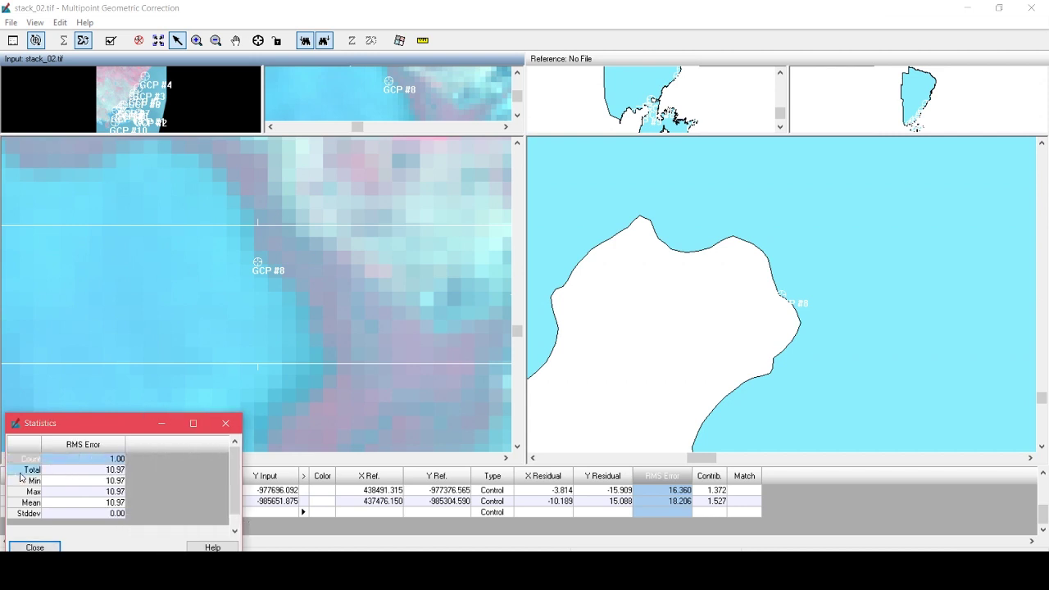
click(22, 470)
click(37, 546)
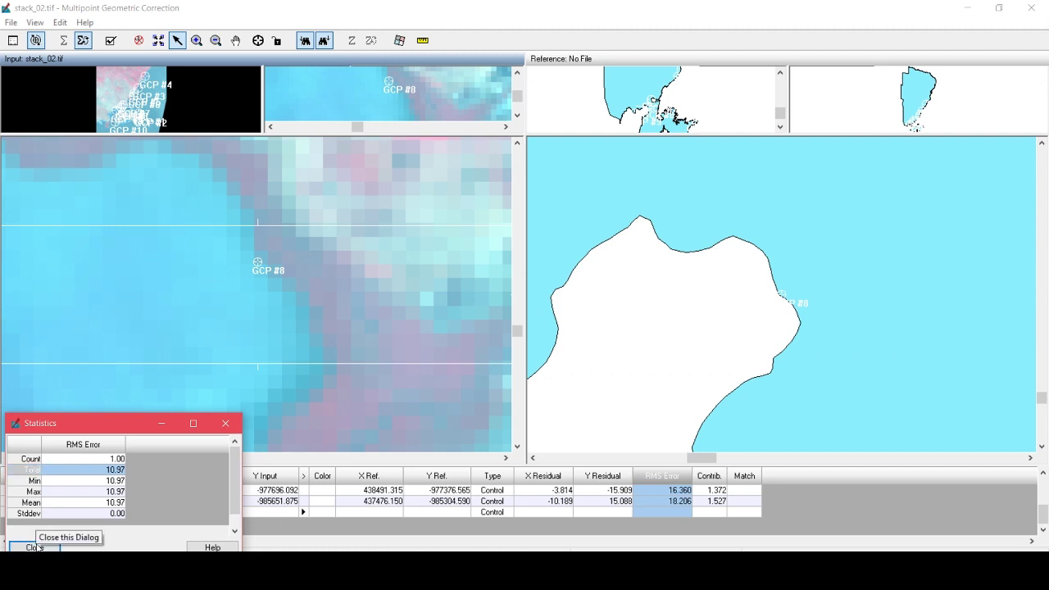
click(37, 547)
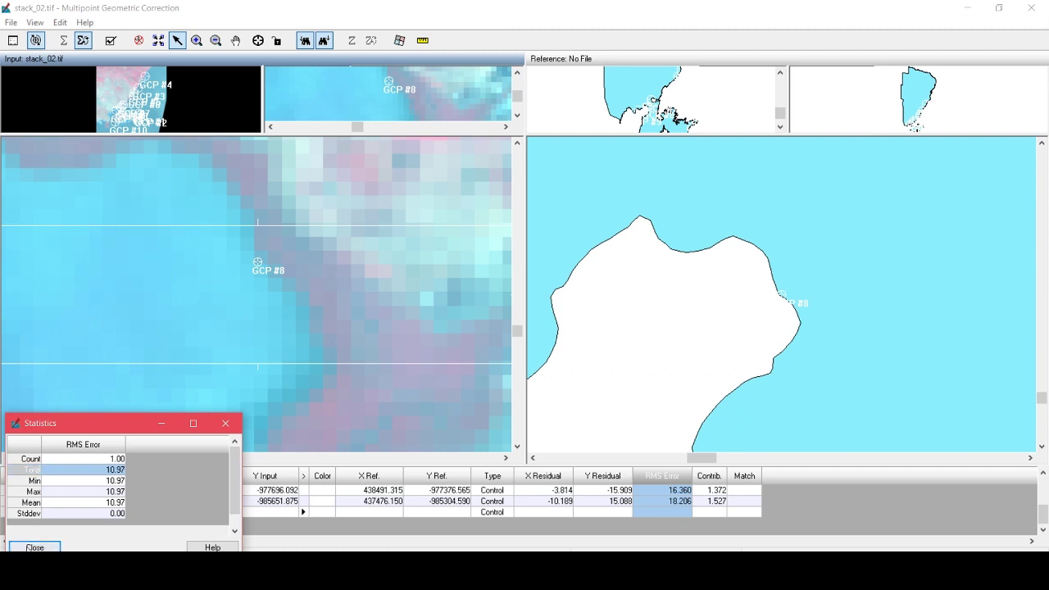
Step: Resample stack_02.tif to stack_02_geocorrection.tif in the Minggu 10 Preprocessing folder
click(400, 40)
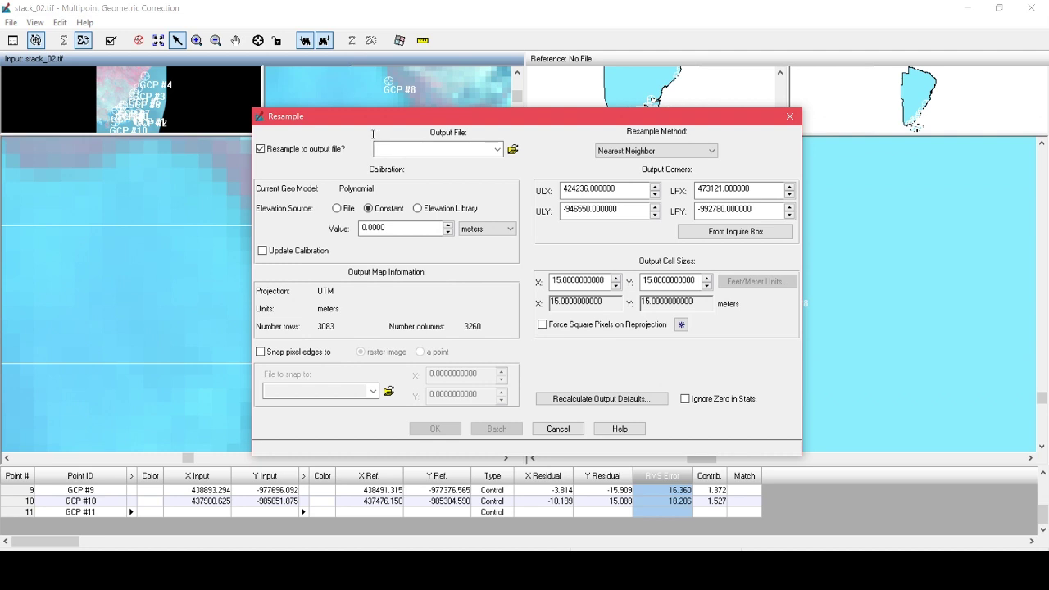
click(512, 149)
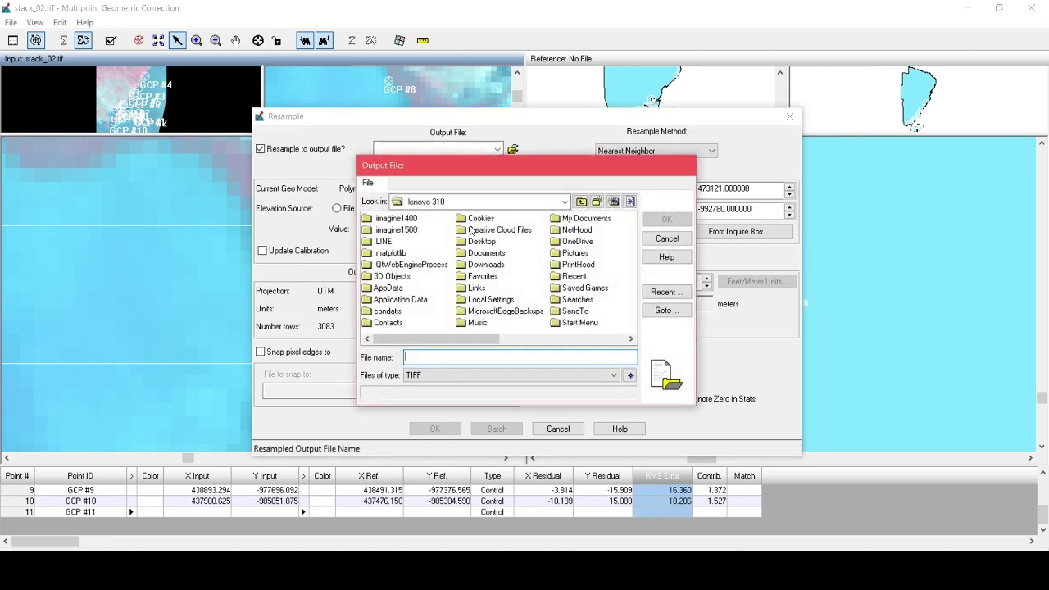
click(666, 310)
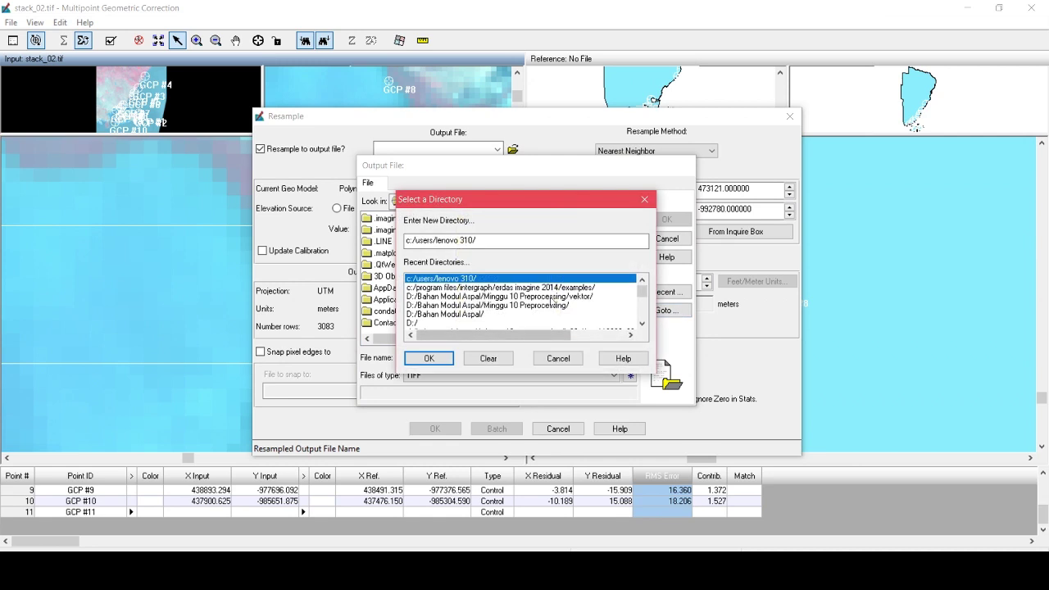
double_click(555, 305)
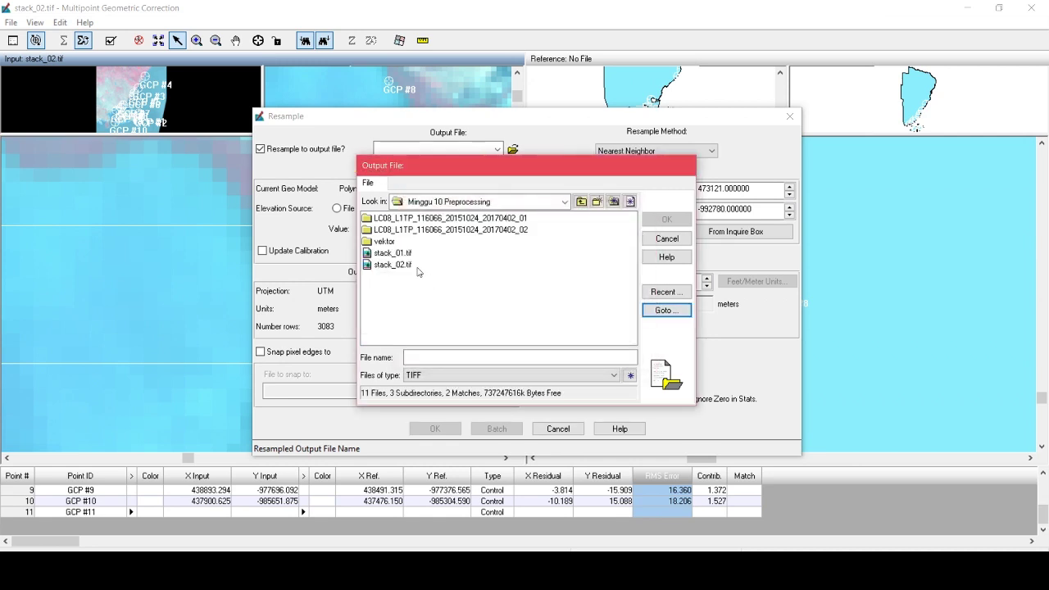
click(393, 264)
click(438, 356)
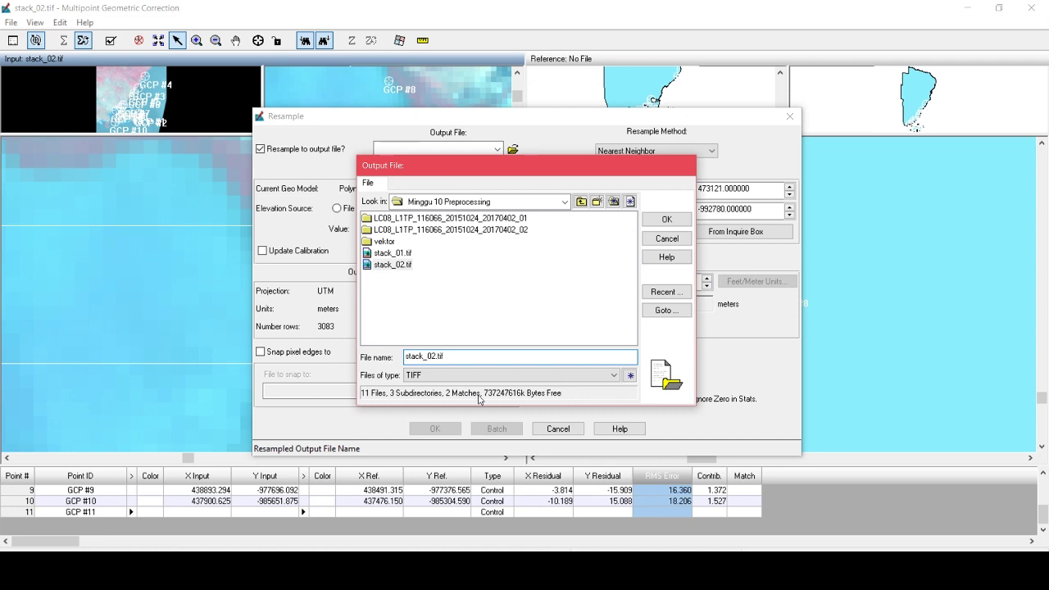
text(_geocorrection)
key(Return)
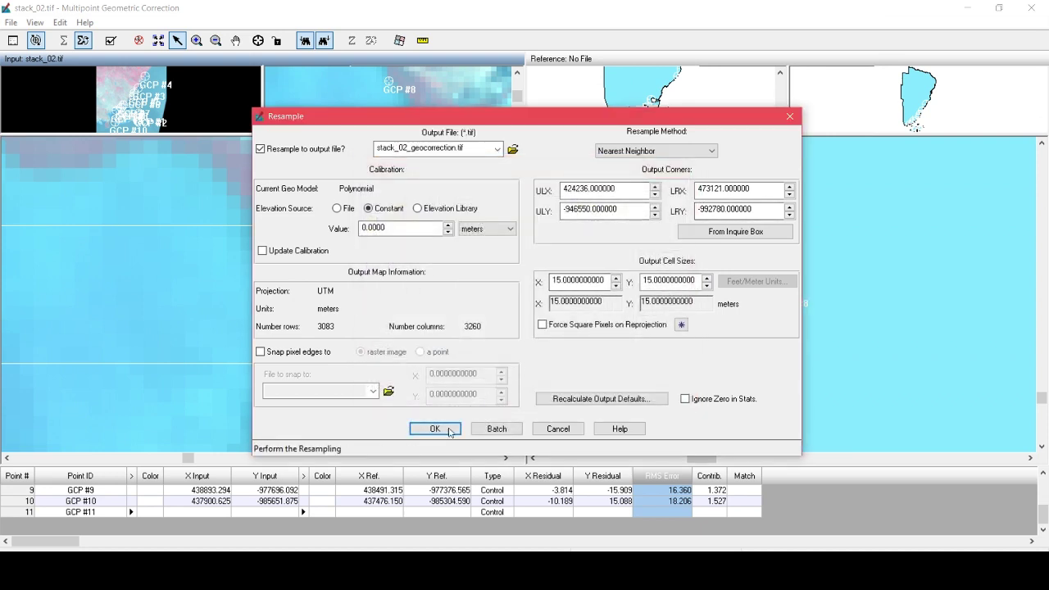
click(449, 431)
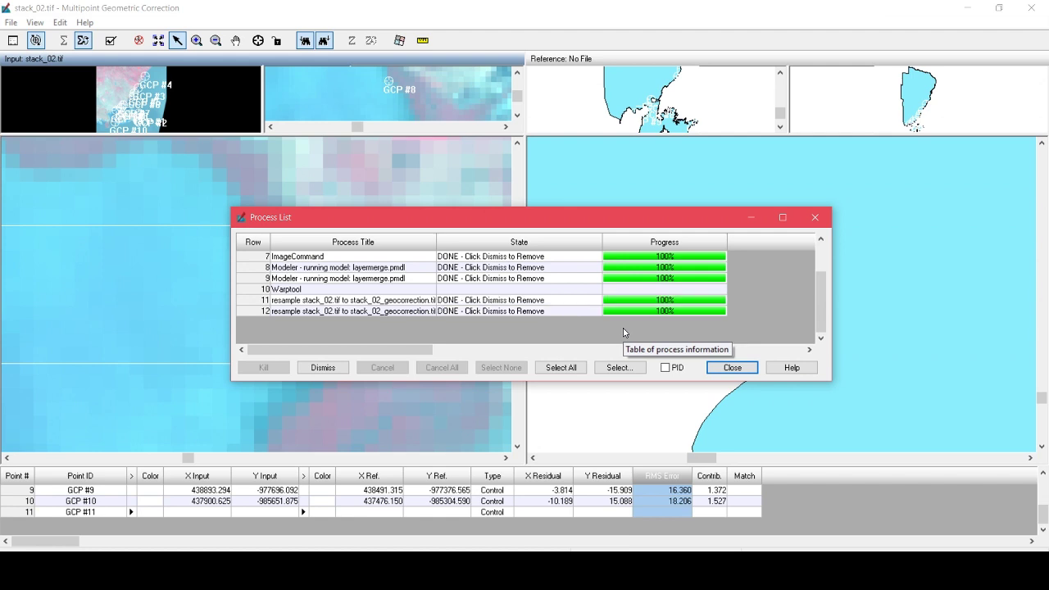
Step: Close the Process List and Multipoint Geometric Correction windows
click(752, 368)
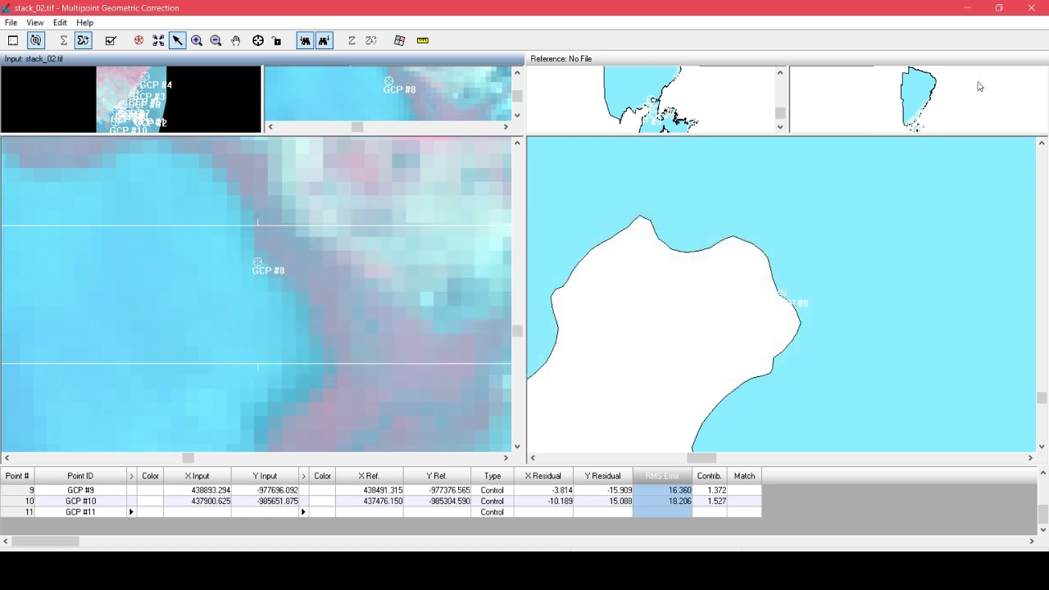
click(1031, 7)
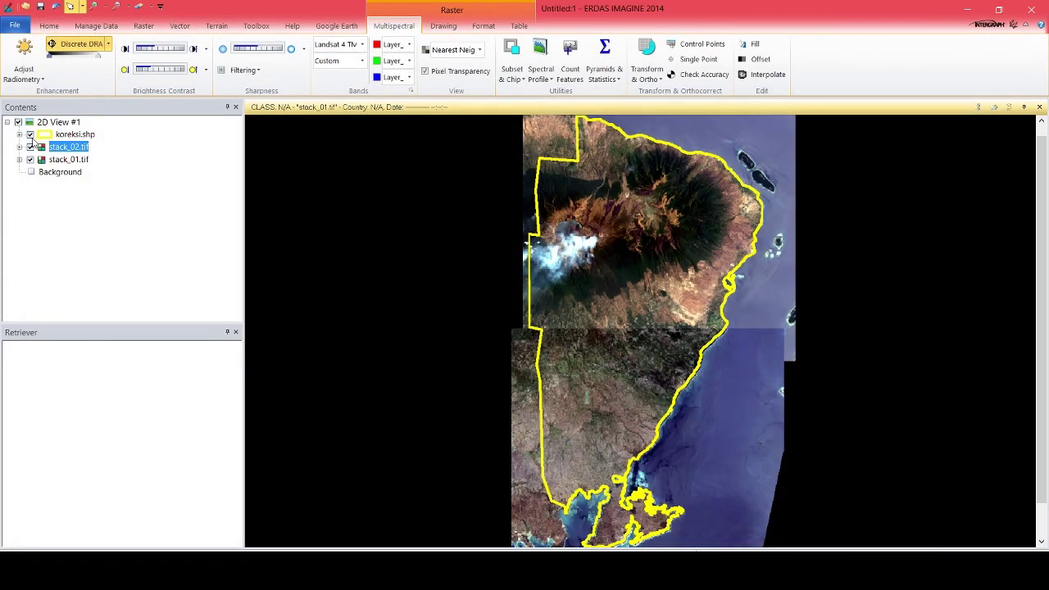
scroll(738, 343, up, 2)
scroll(713, 327, up, 2)
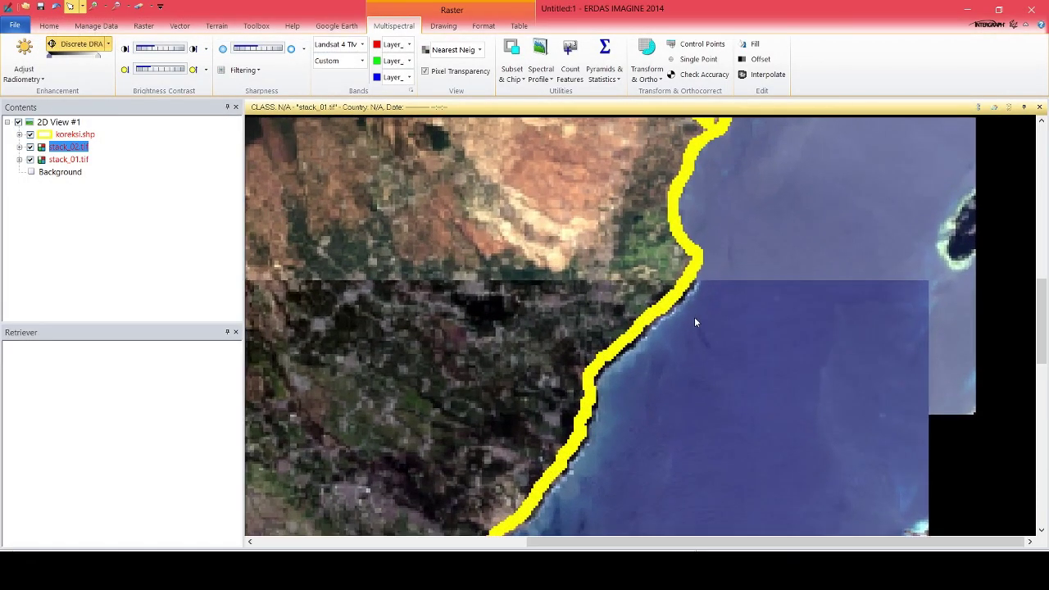
scroll(688, 301, up, 2)
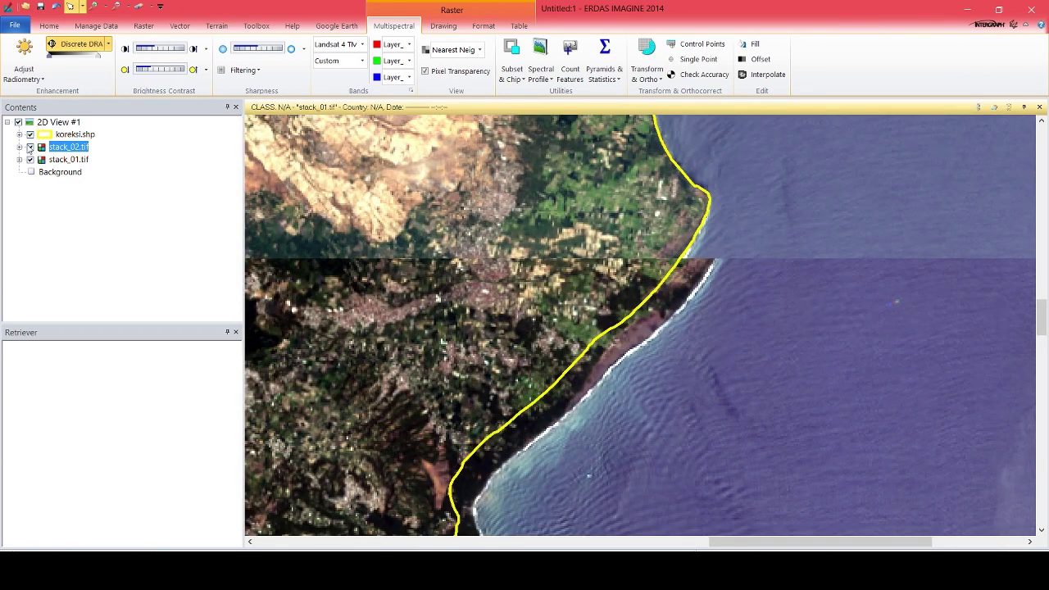
Step: Hide the old layers and open stack_02_geocorrection.tif from Recent Documents
click(30, 147)
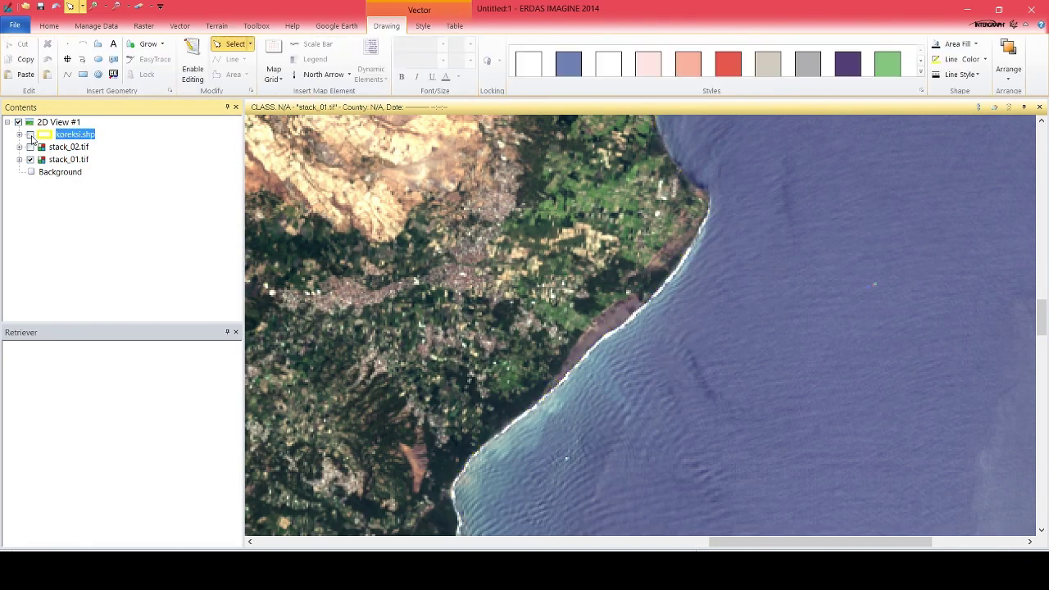
click(30, 160)
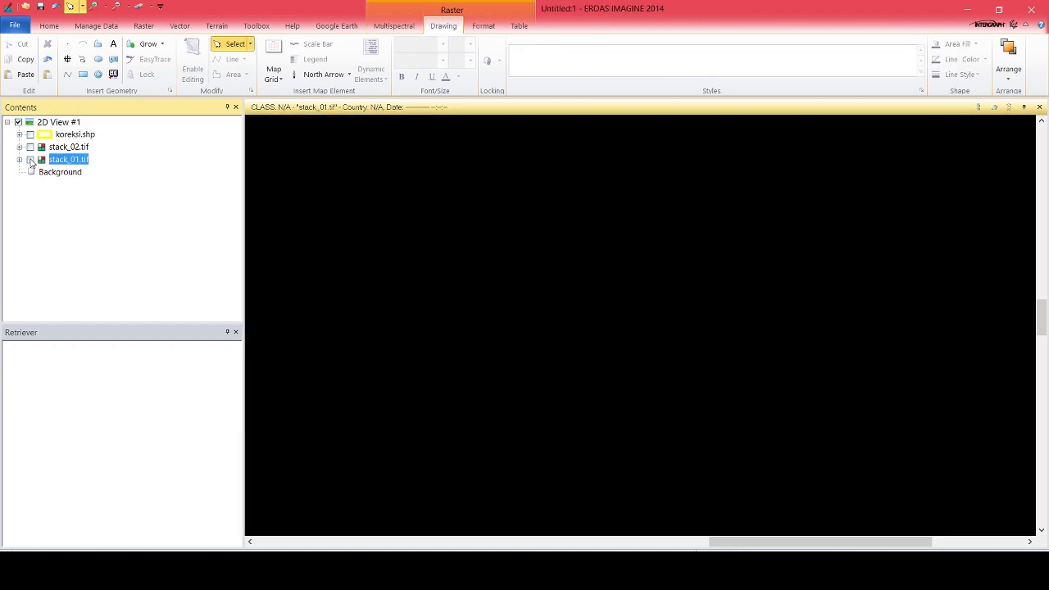
click(15, 29)
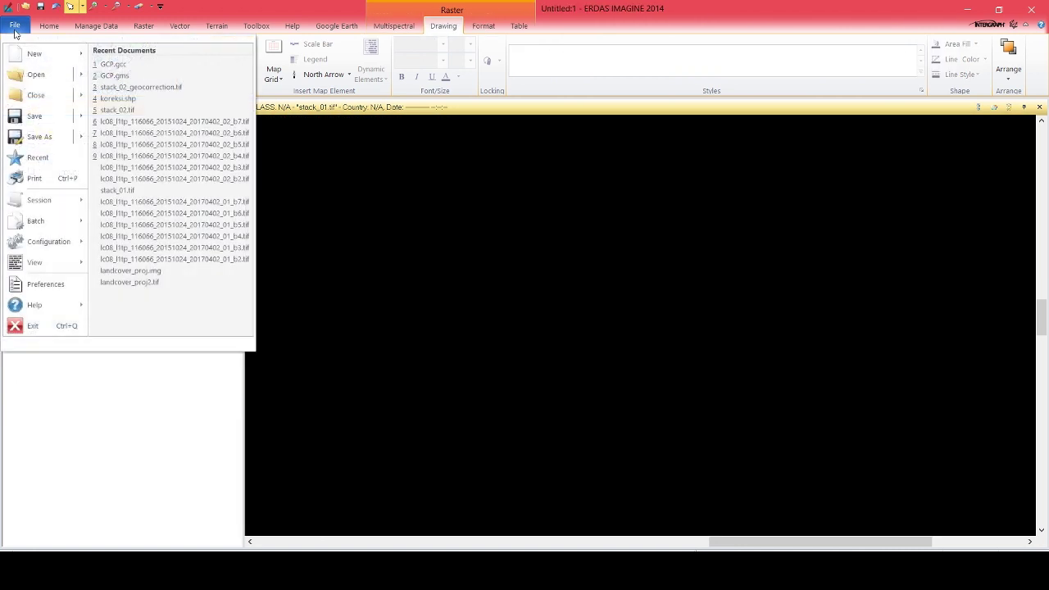
click(136, 87)
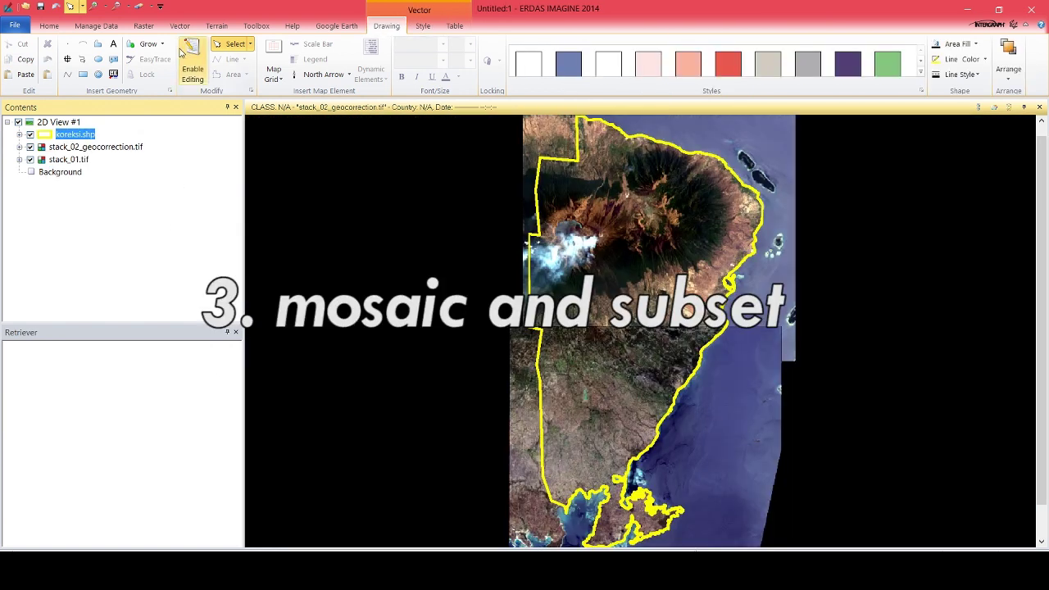
Step: Launch MosaicPro from Raster > Mosaic
click(155, 26)
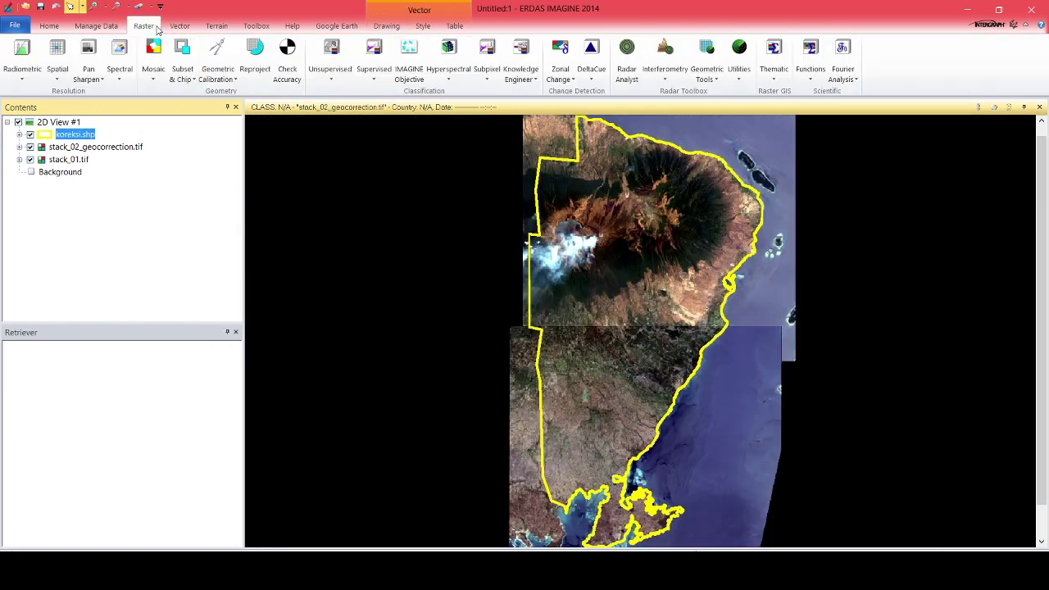
click(153, 64)
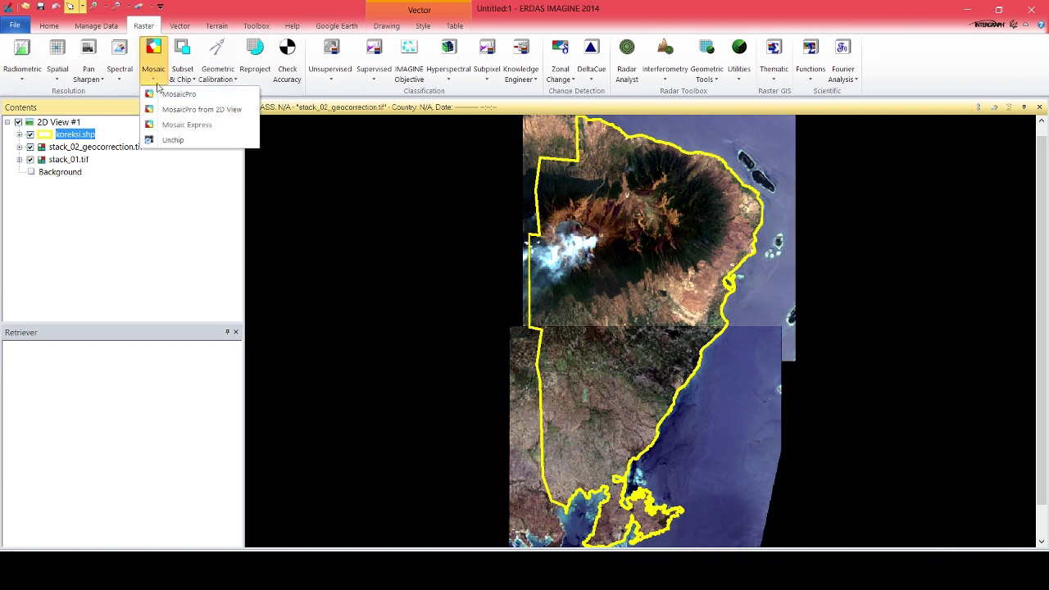
click(178, 94)
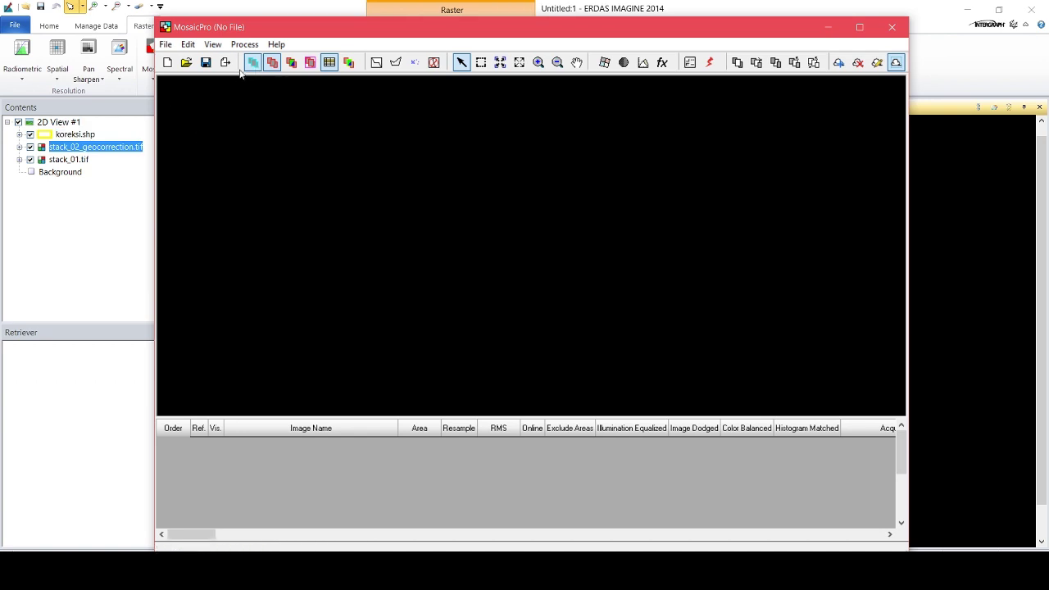
Step: Add stack_01.tif and stack_02_geocorrection.tif from minggu 10 preprocessing to the mosaic
click(228, 69)
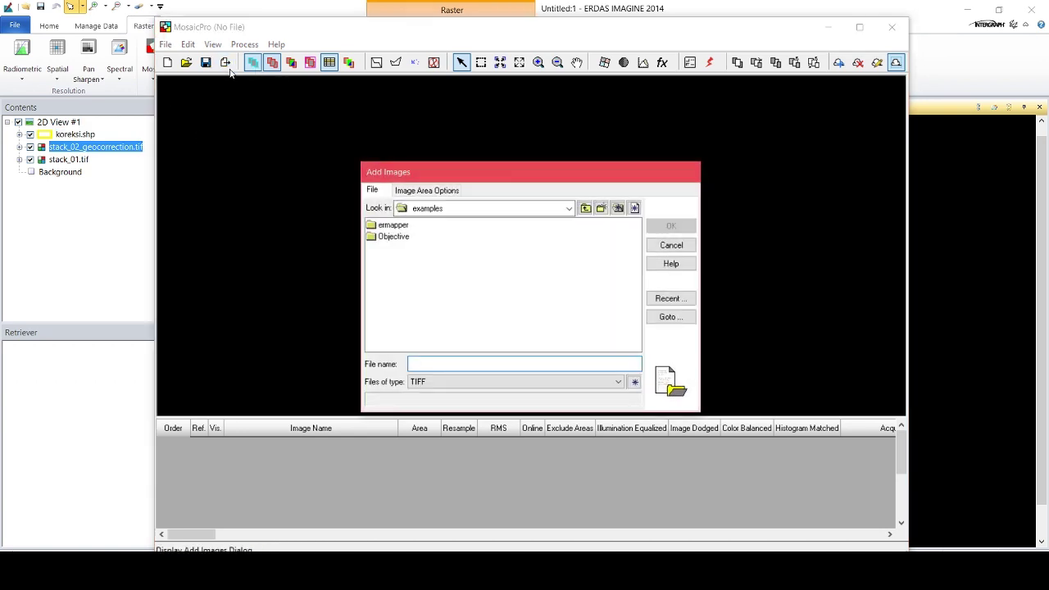
click(671, 316)
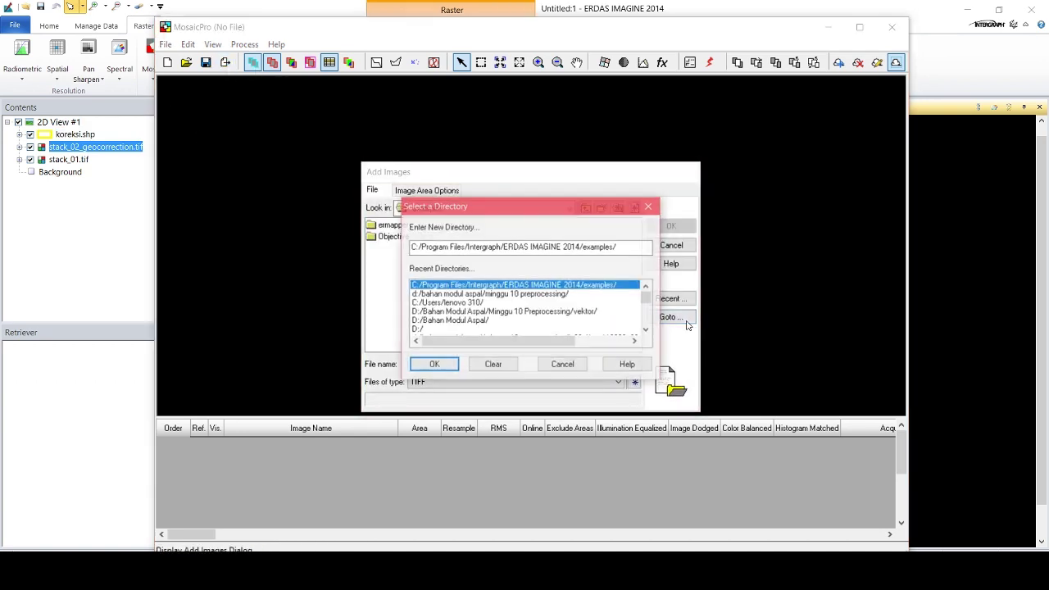
double_click(537, 294)
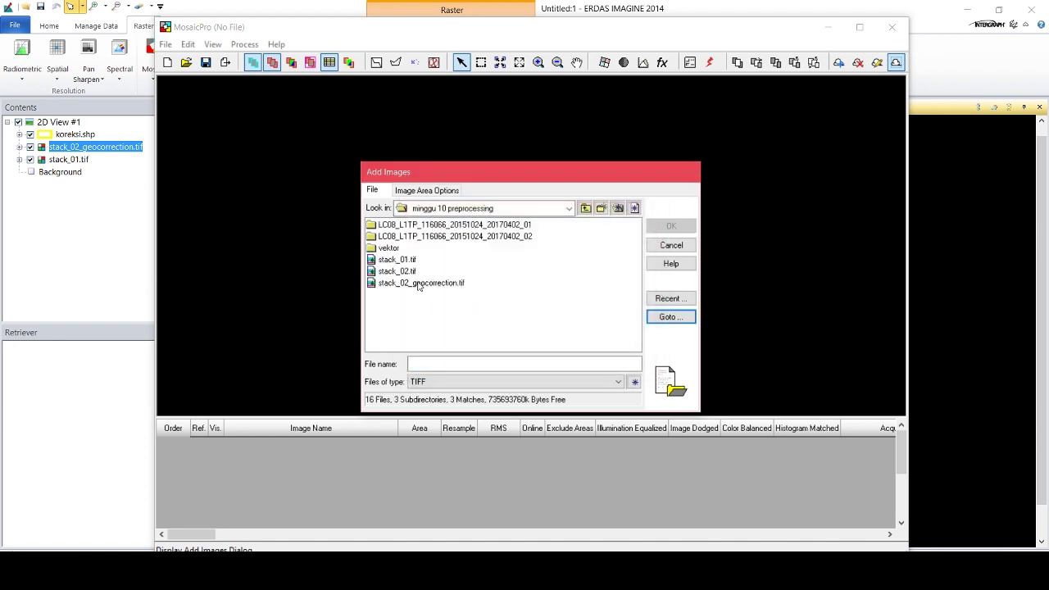
click(408, 283)
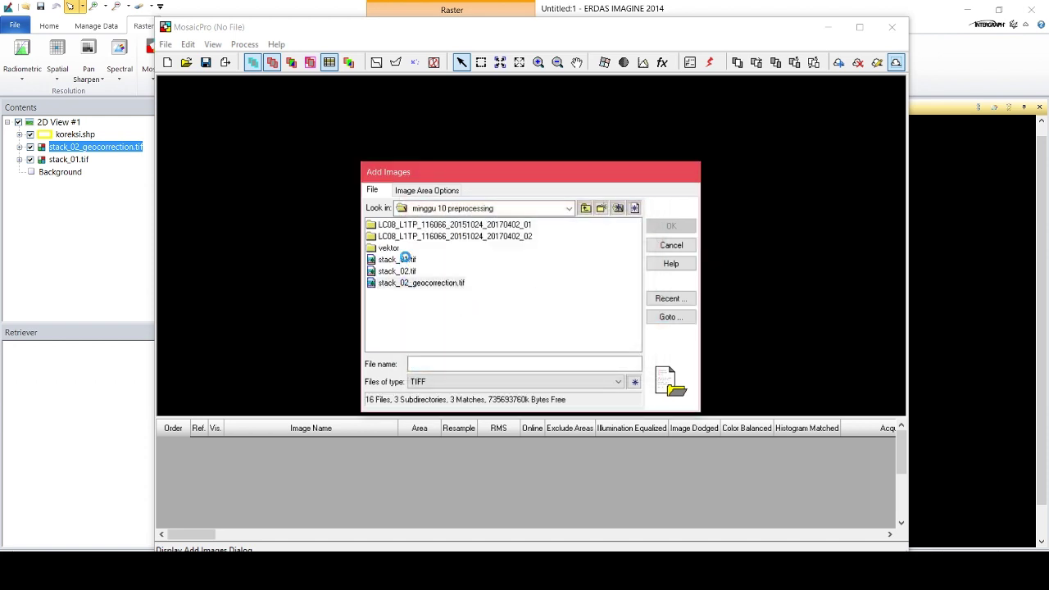
ctrl+click(407, 261)
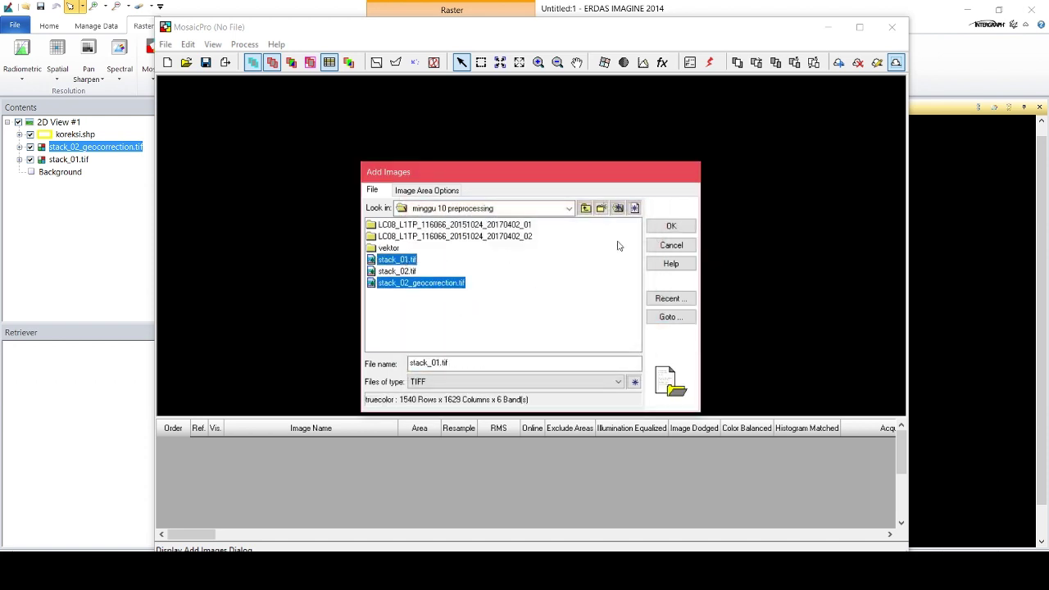
click(670, 226)
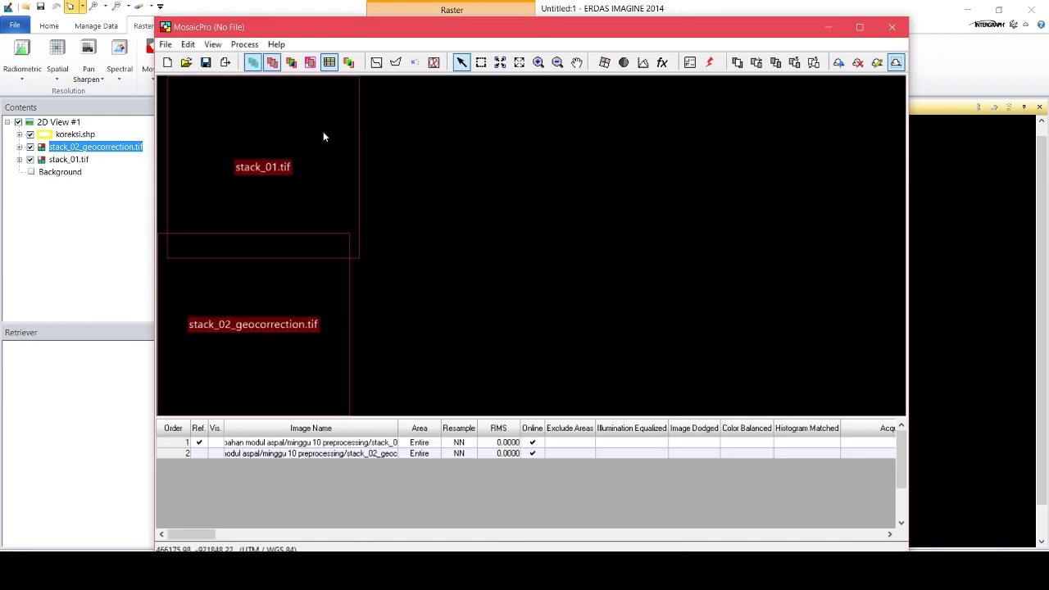
Step: Run the mosaic to disk as Mosaic0102 in the minggu 10 preprocessing folder
click(708, 71)
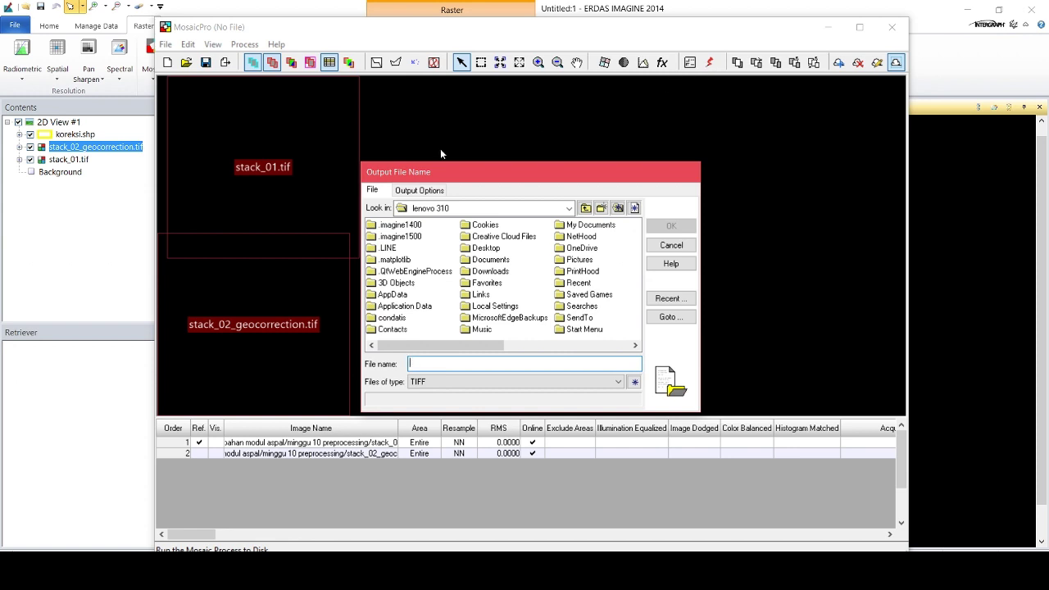
click(671, 317)
double_click(508, 293)
click(472, 362)
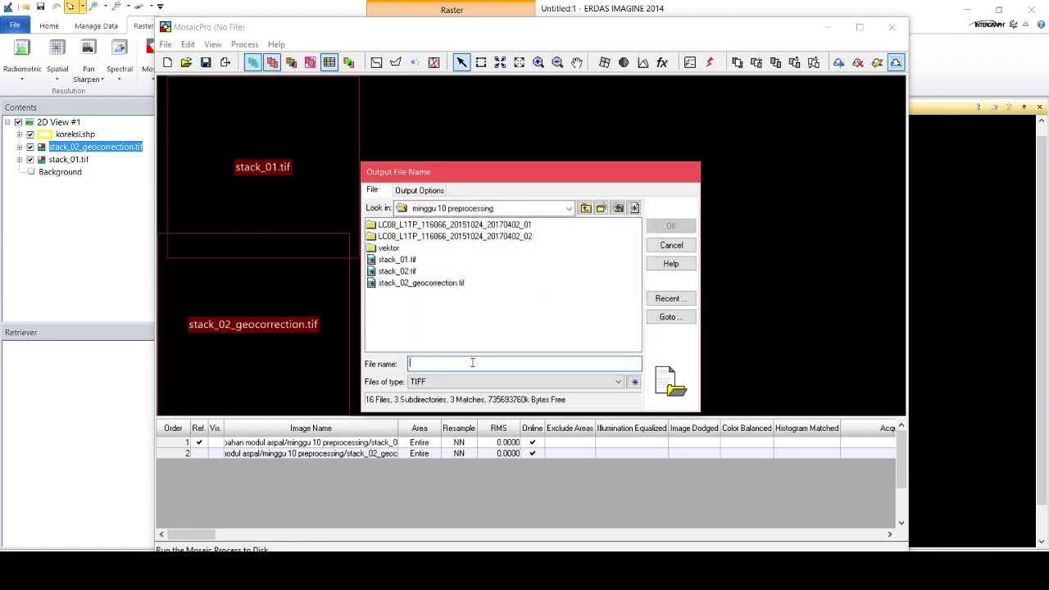
text(Mosaic0102)
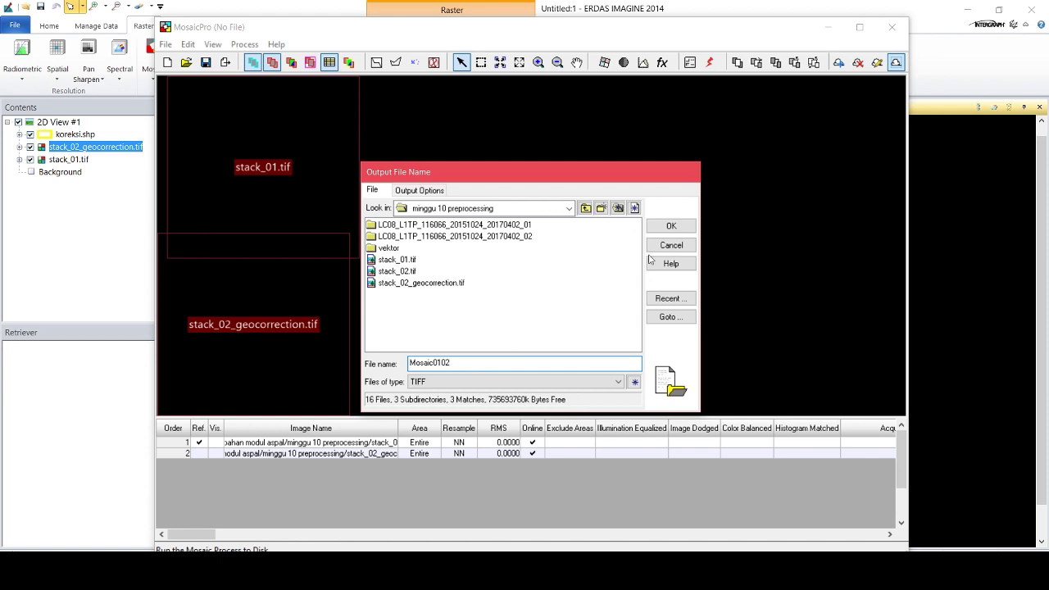
click(676, 227)
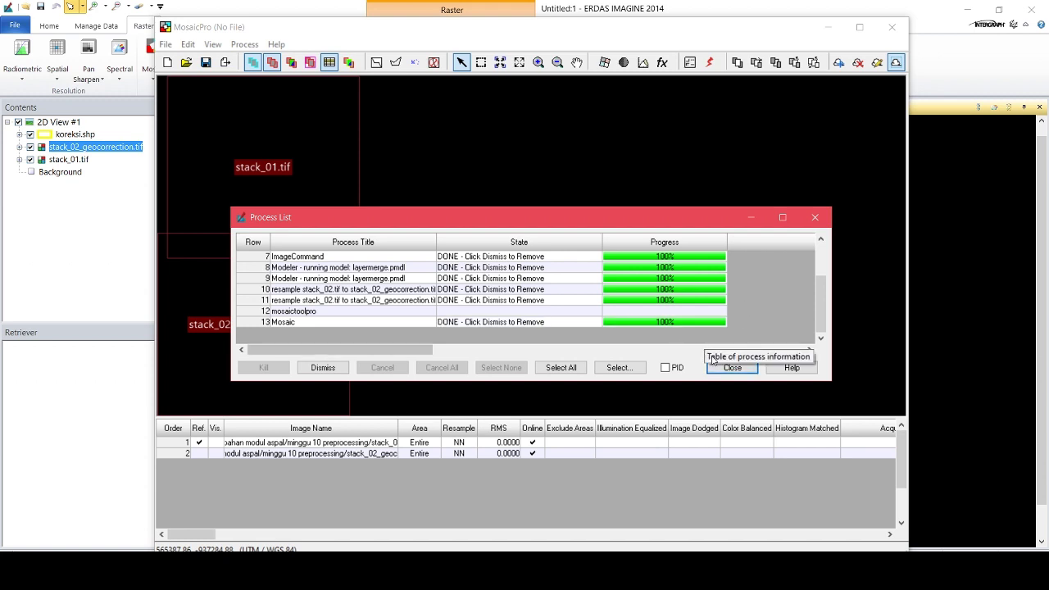
Step: Close the Process List and MosaicPro without saving the project
click(721, 368)
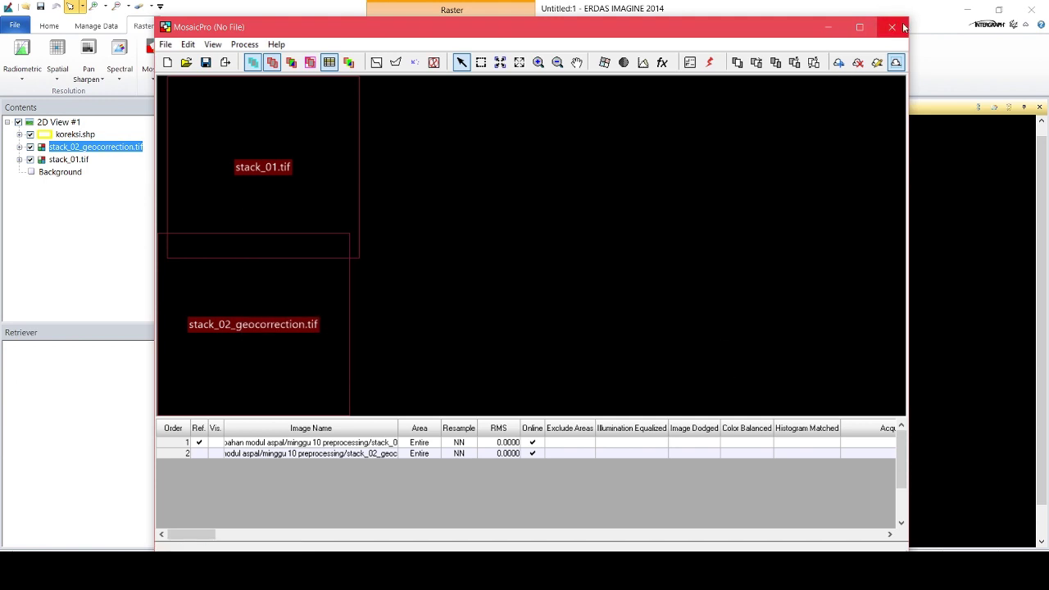
click(891, 27)
click(548, 336)
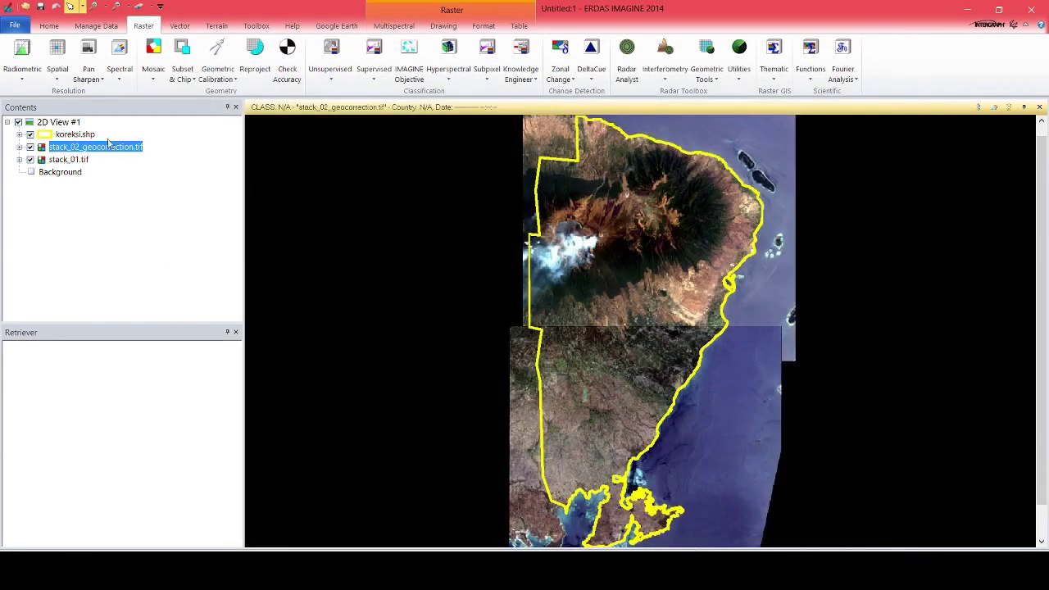
Step: Hide stack_02_geocorrection.tif and stack_01.tif, then open Mosaic0102.tif from Recent Documents
click(31, 147)
click(30, 159)
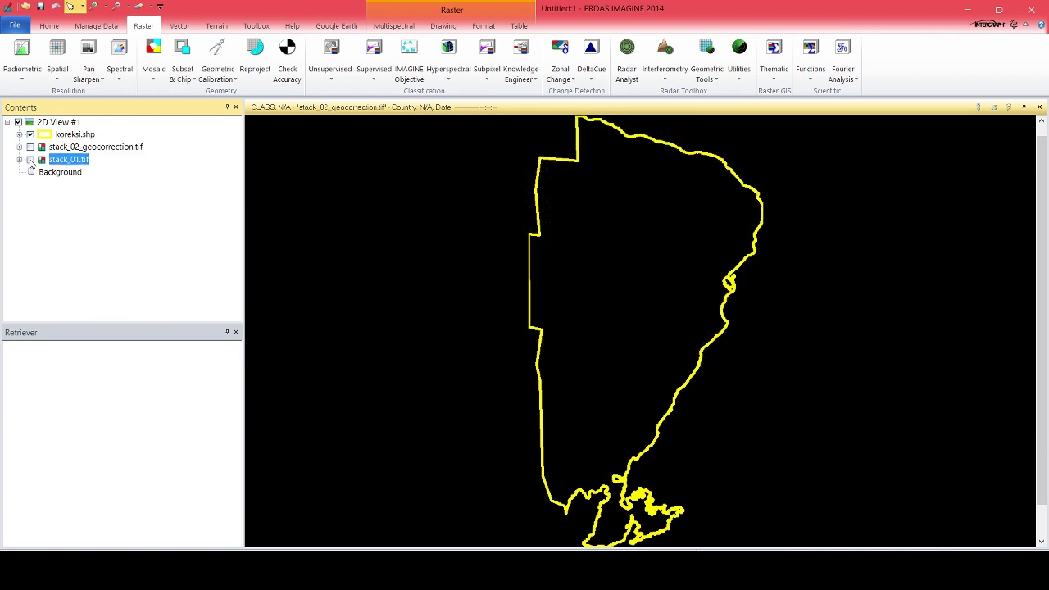
click(20, 24)
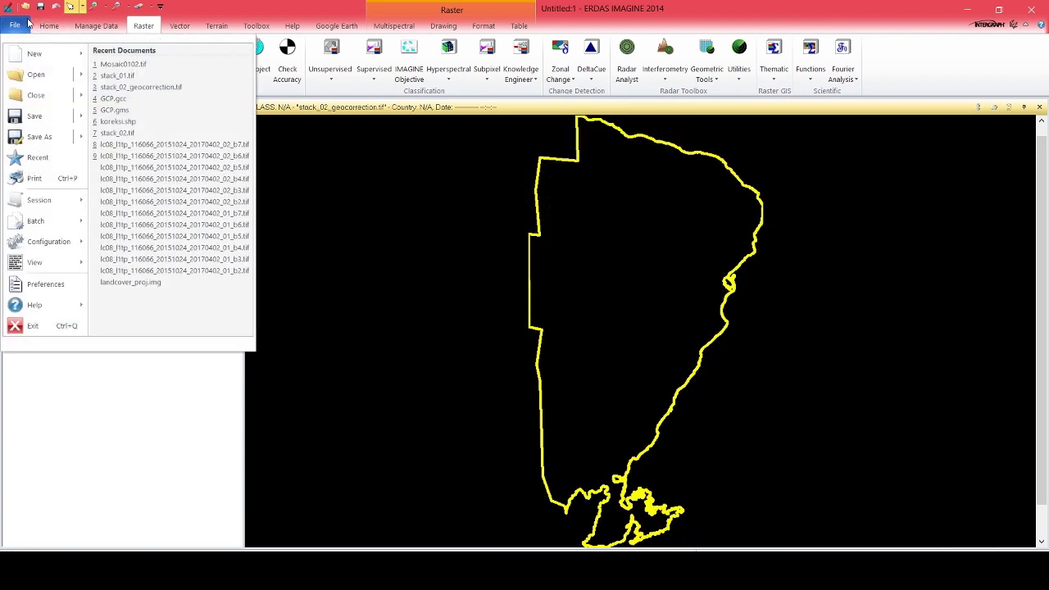
click(107, 69)
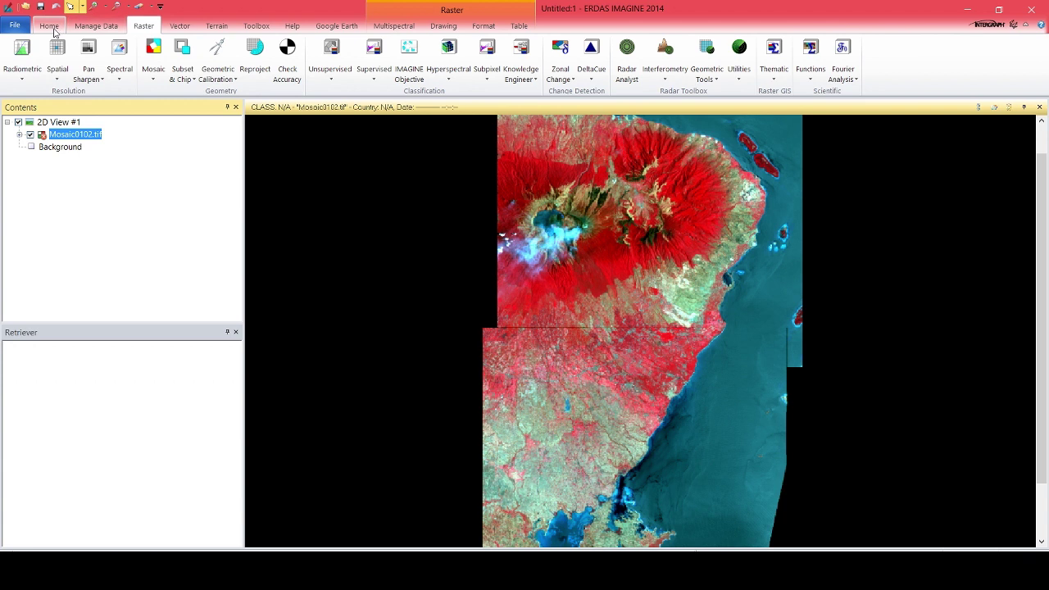
click(4, 28)
Step: Add clip.shp from the vektor folder as a vector layer over Mosaic0102.tif
mouse_move(50, 78)
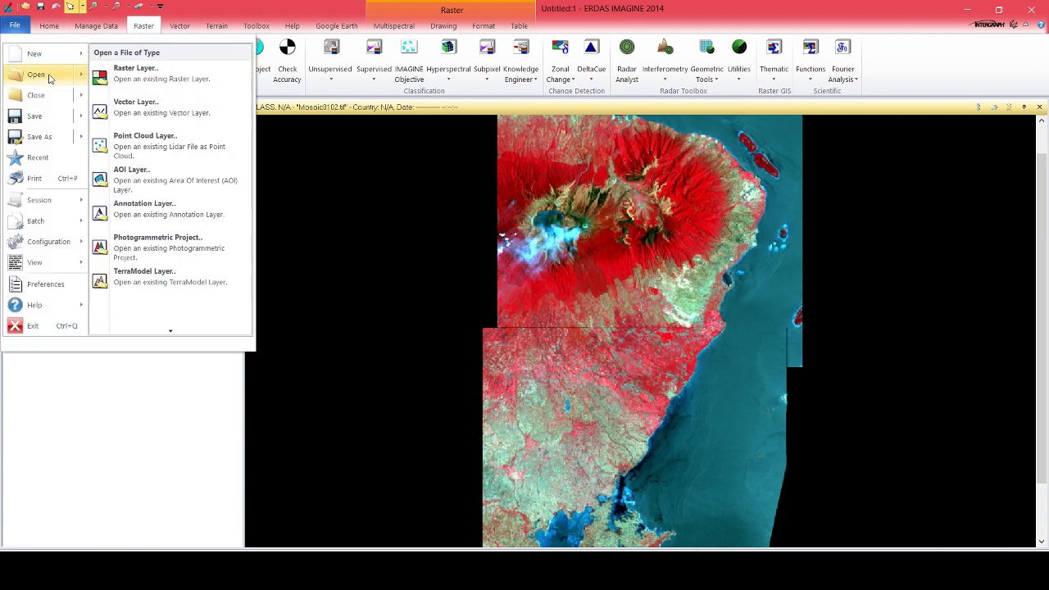
click(155, 107)
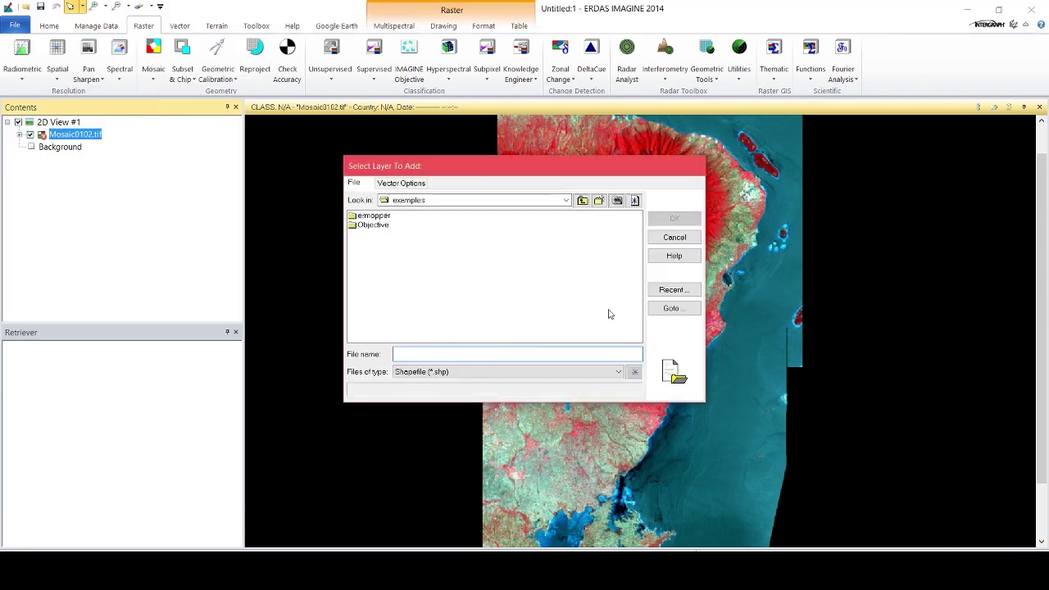
click(671, 308)
double_click(471, 287)
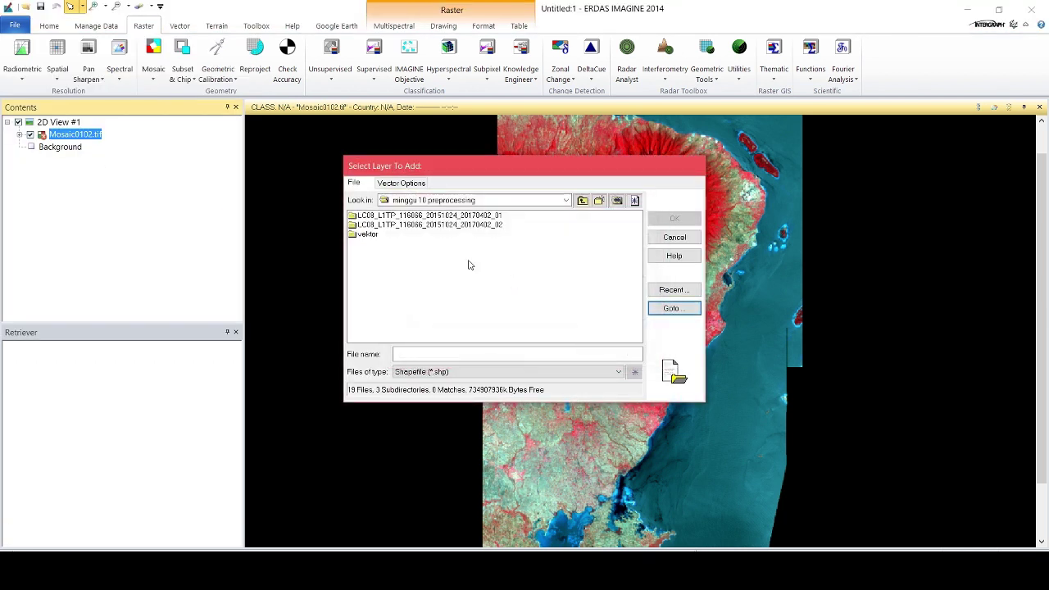
double_click(368, 235)
click(373, 216)
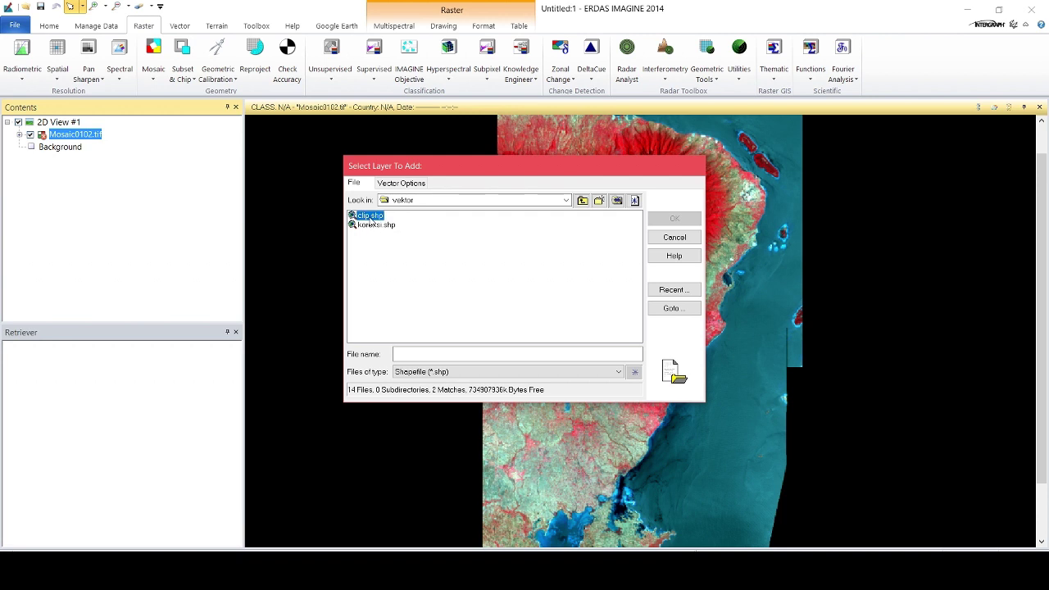
click(668, 219)
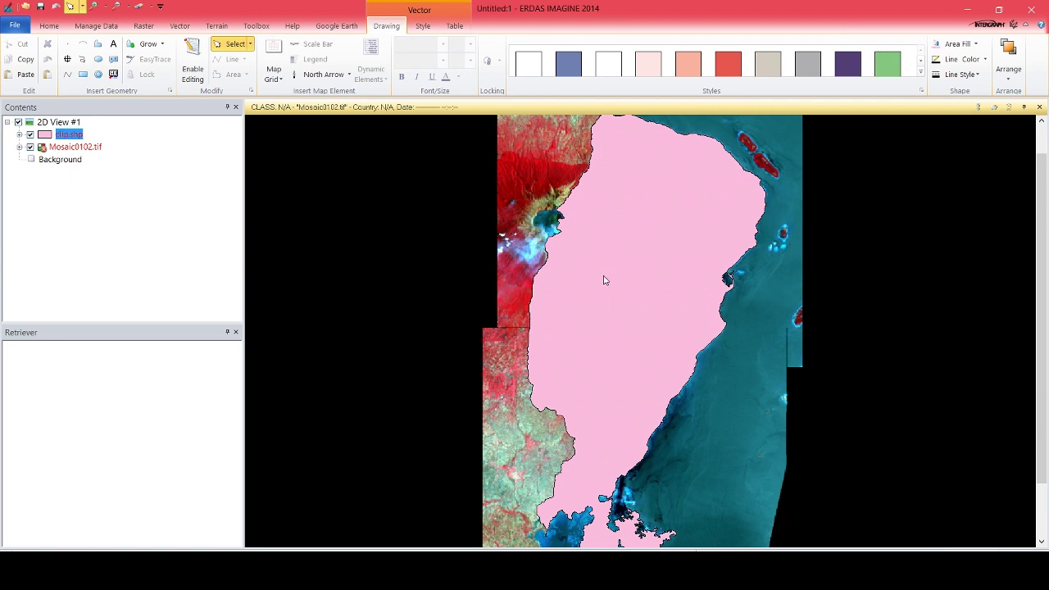
Step: Select the clip.shp polygon and paste it into a new AOI layer
click(631, 260)
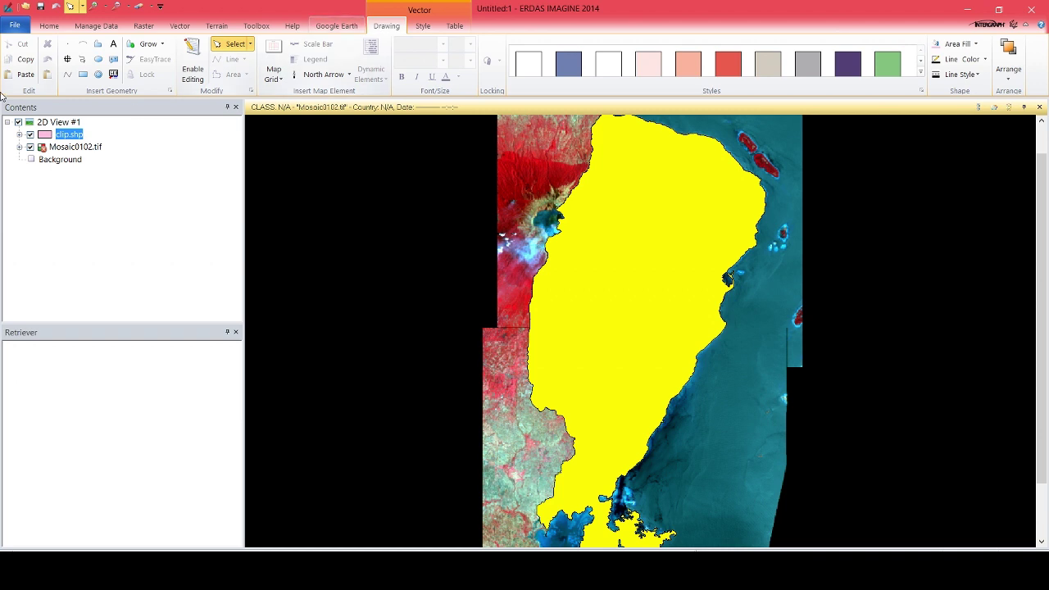
click(47, 74)
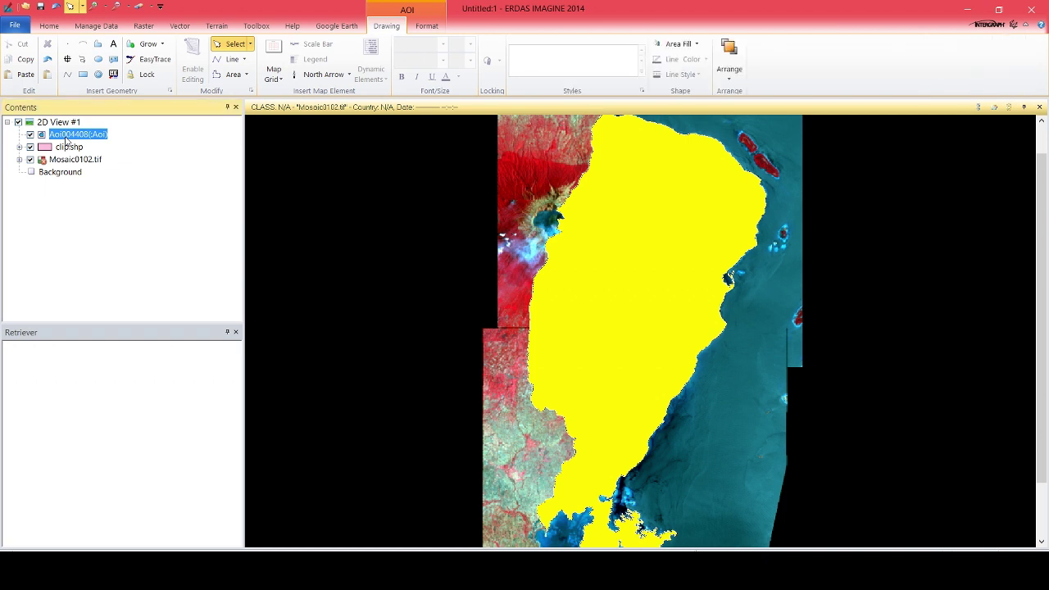
click(573, 199)
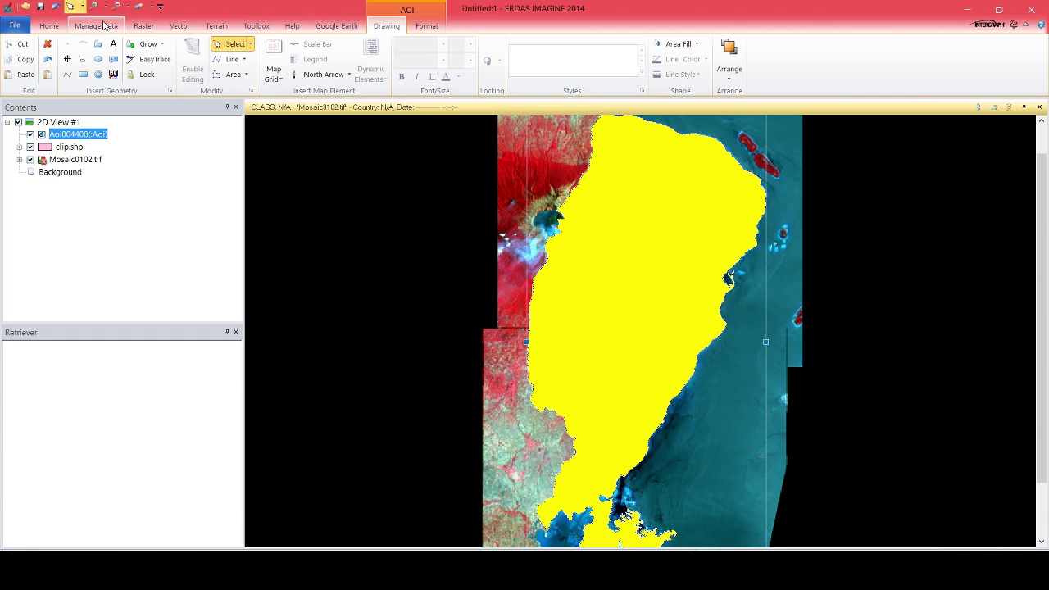
click(104, 26)
click(144, 25)
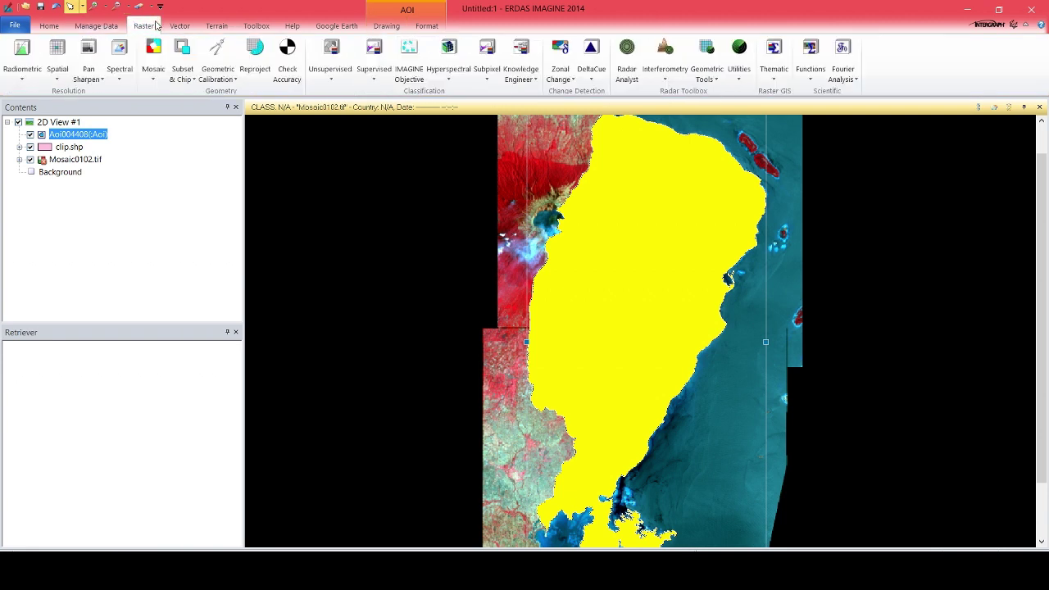
Step: Start Create Subset Image with output clip0102.tif in minggu 10 preprocessing
click(182, 73)
click(201, 99)
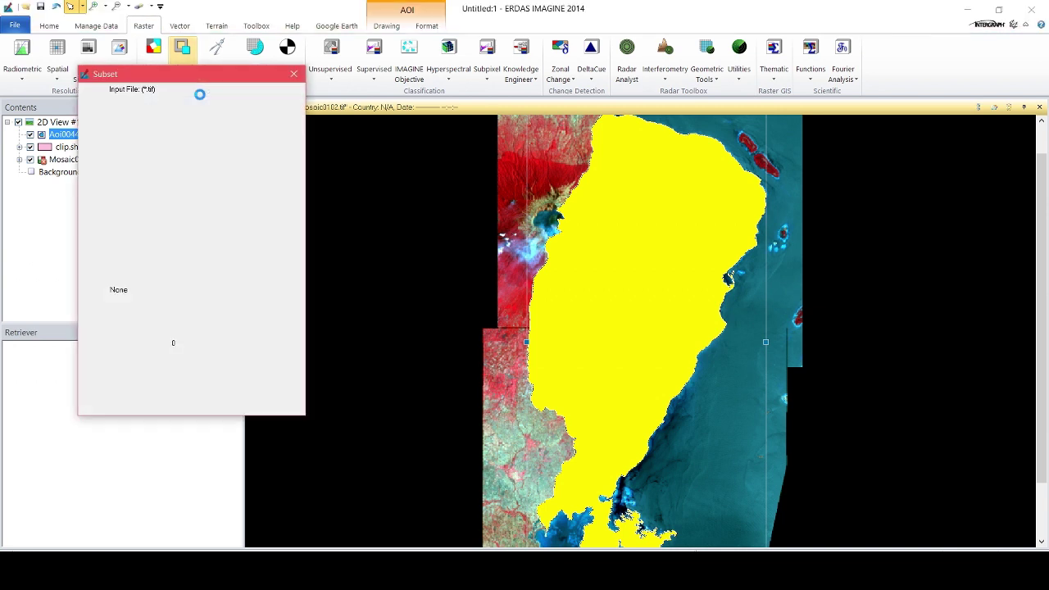
click(281, 102)
click(295, 102)
click(295, 103)
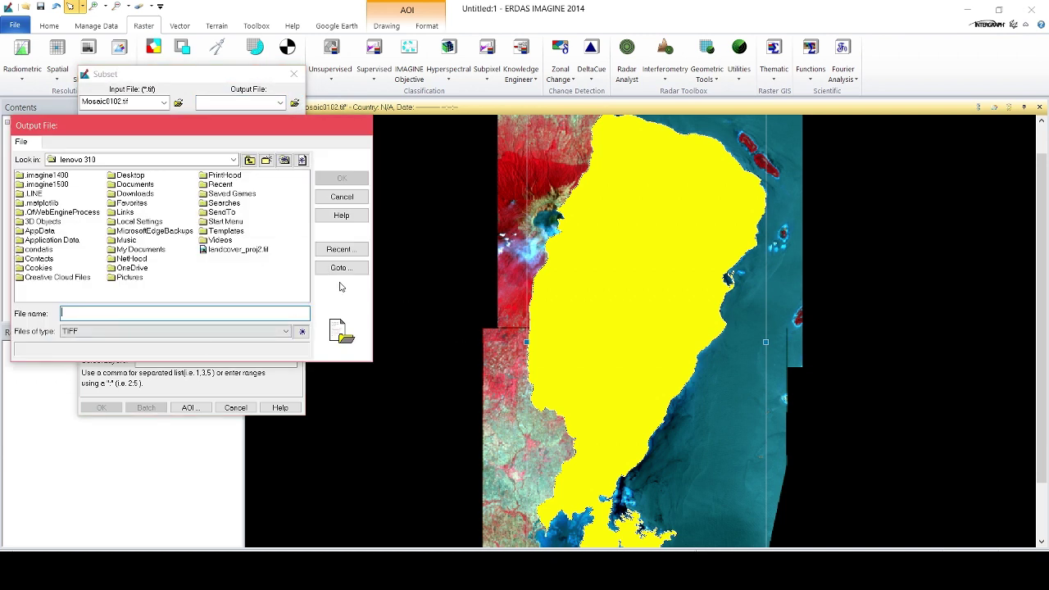
click(337, 267)
double_click(209, 246)
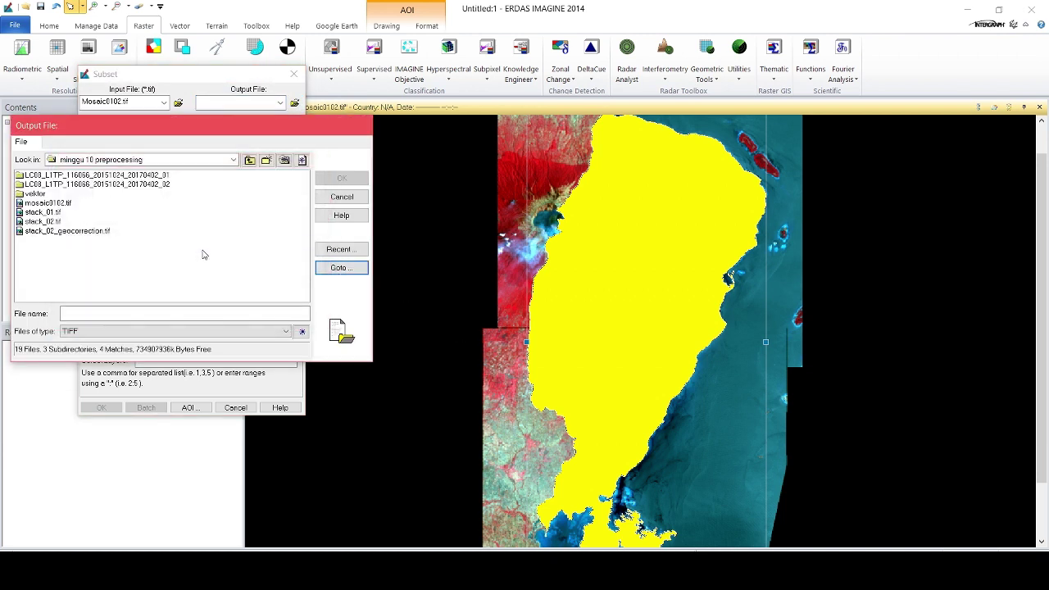
click(129, 315)
text(clip)
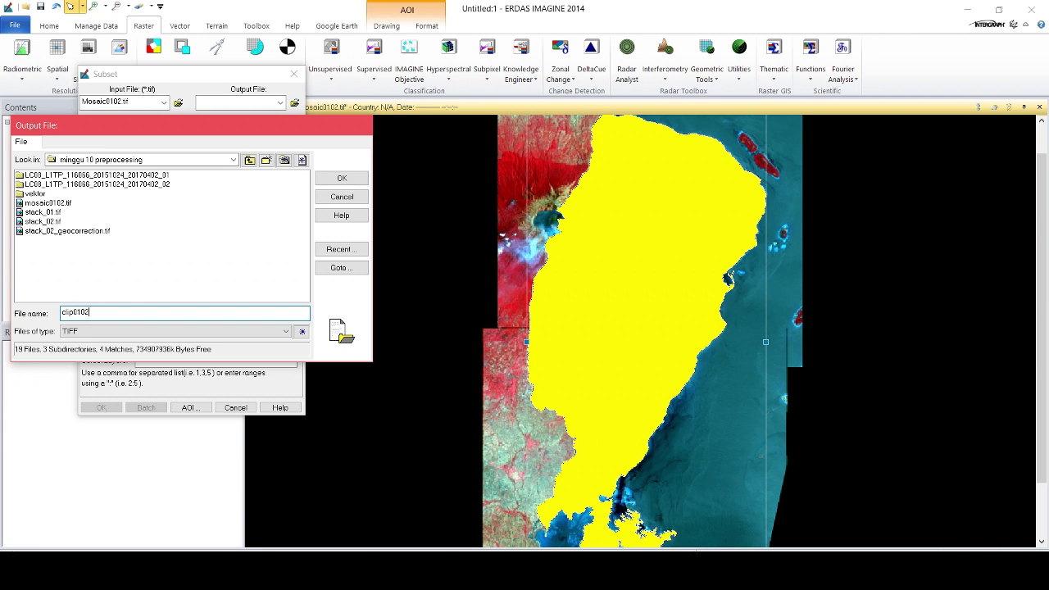
text(0102)
key(Return)
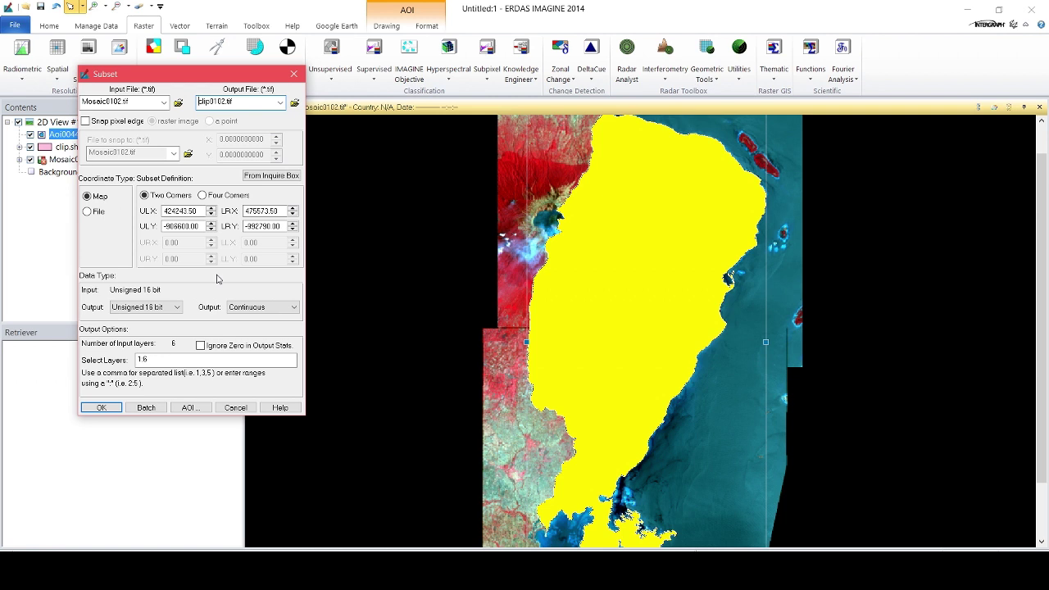
Step: Limit the subset to the Viewer AOI, run it, and close the Process List
click(197, 408)
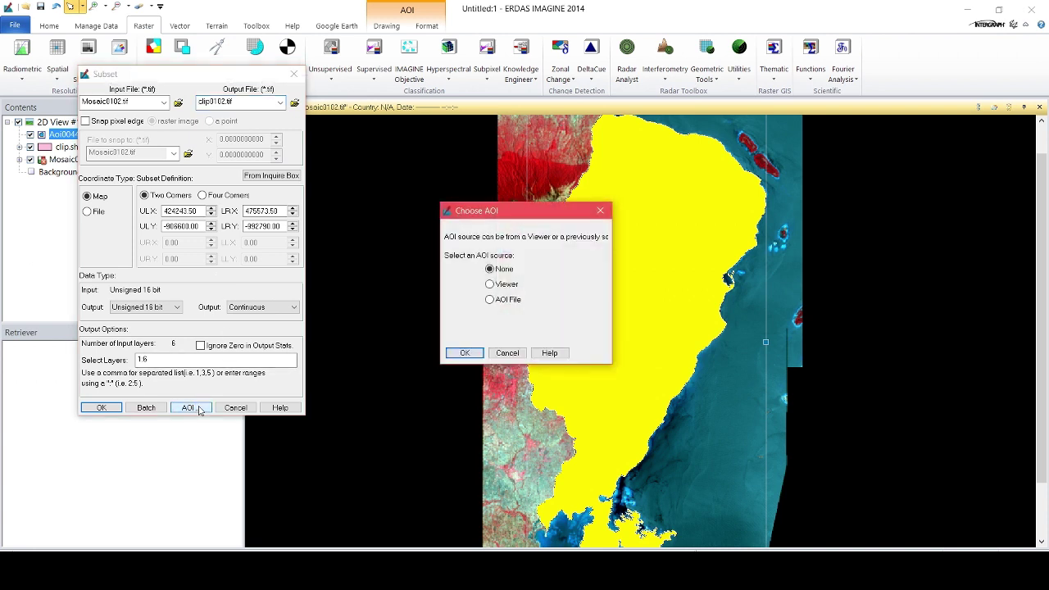
click(511, 300)
click(506, 286)
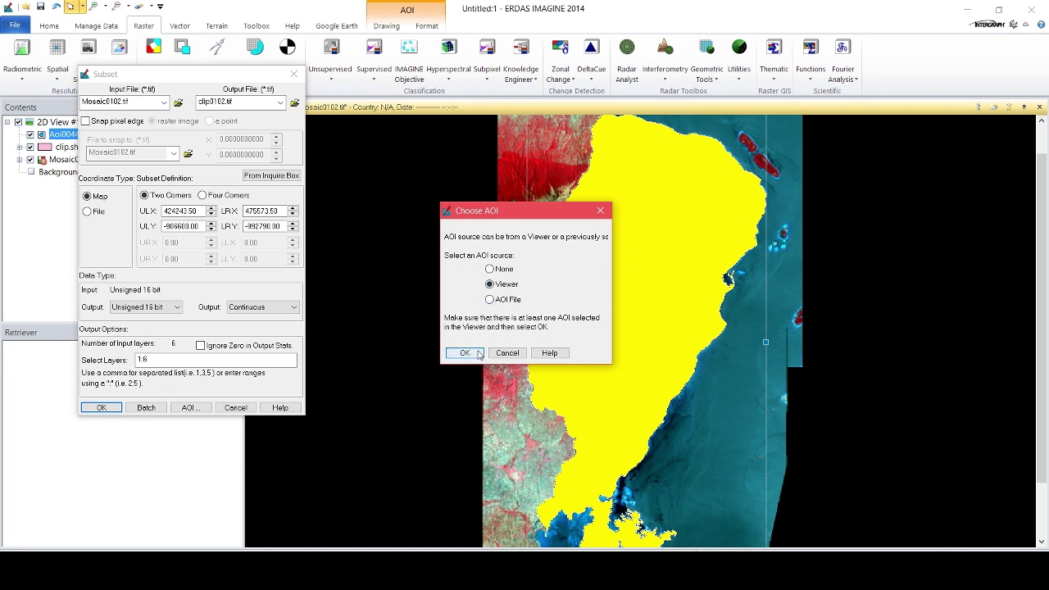
click(475, 353)
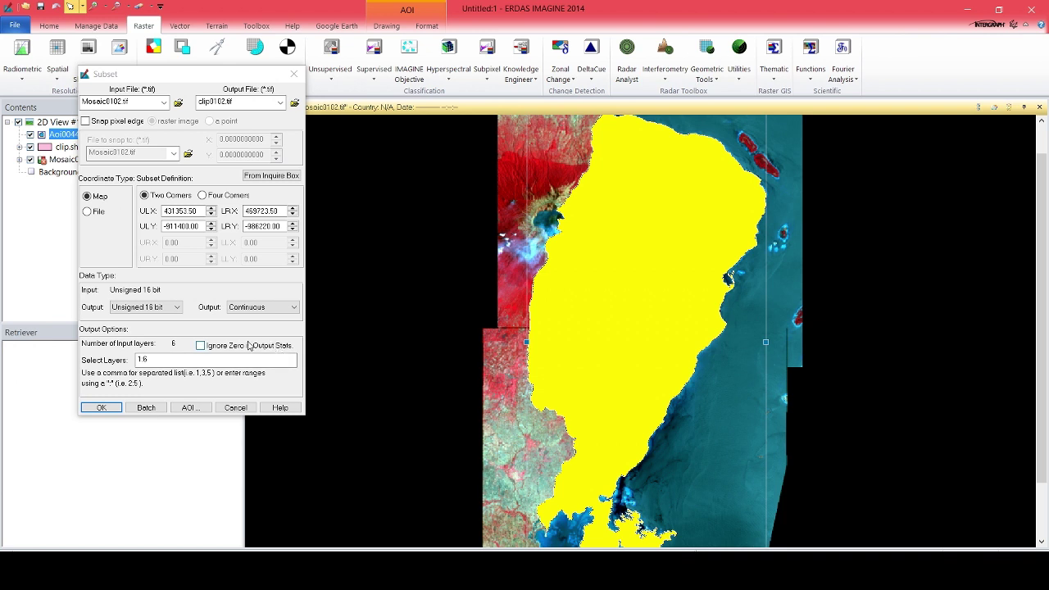
click(100, 407)
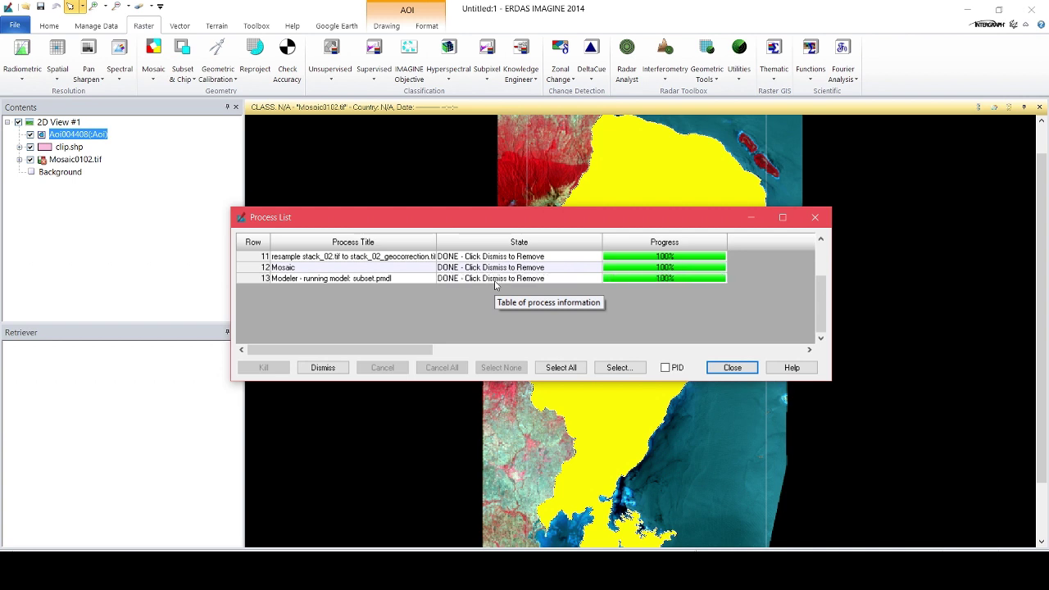
click(731, 367)
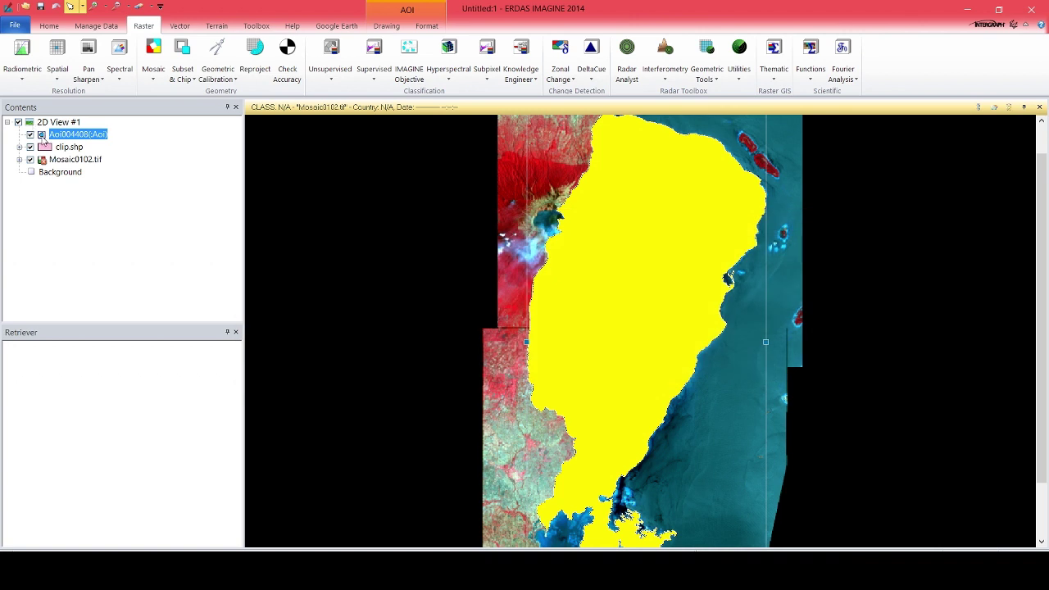
Step: Hide the AOI, clip.shp and Mosaic0102.tif layers and open clip0102.tif from Recent Documents
click(30, 135)
click(31, 147)
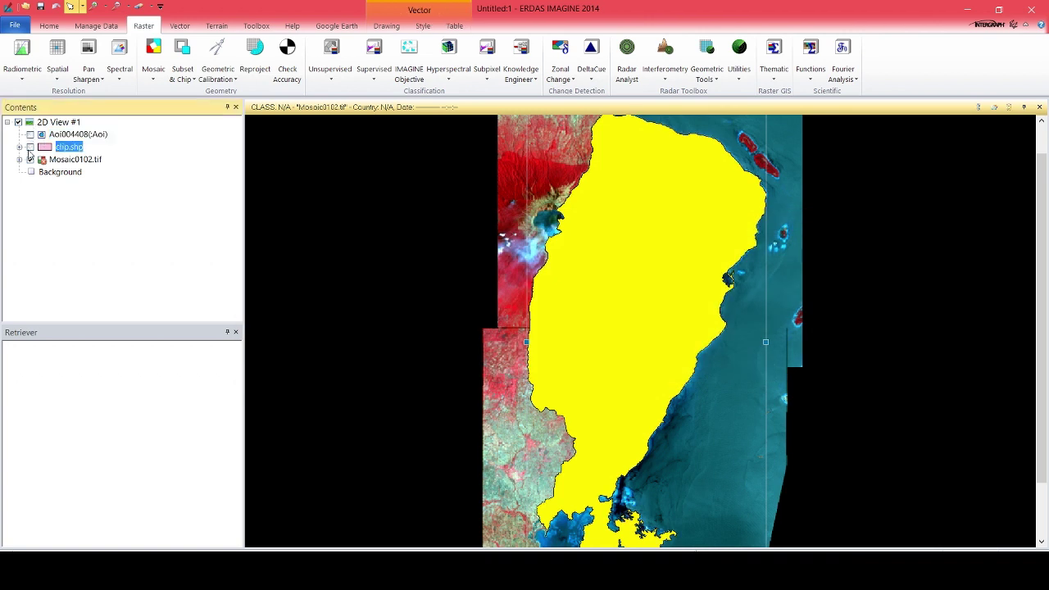
click(31, 160)
click(314, 254)
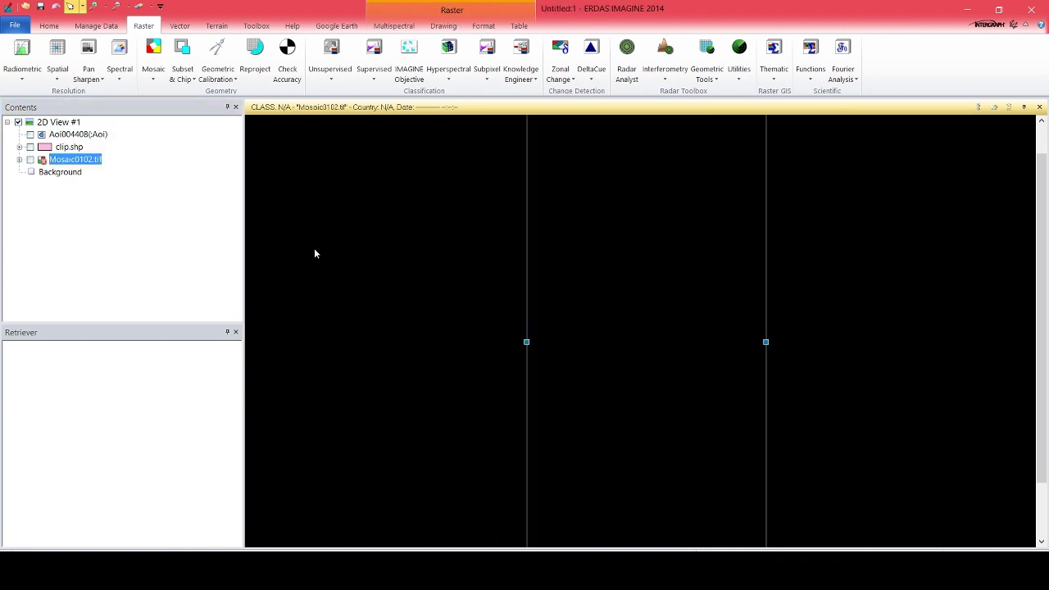
right_click(72, 140)
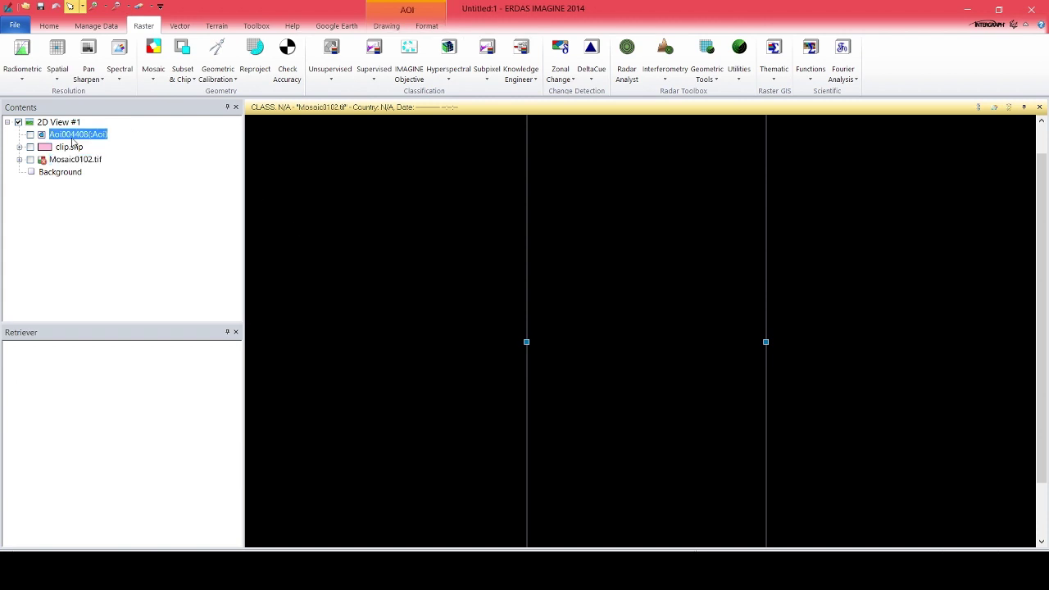
click(43, 201)
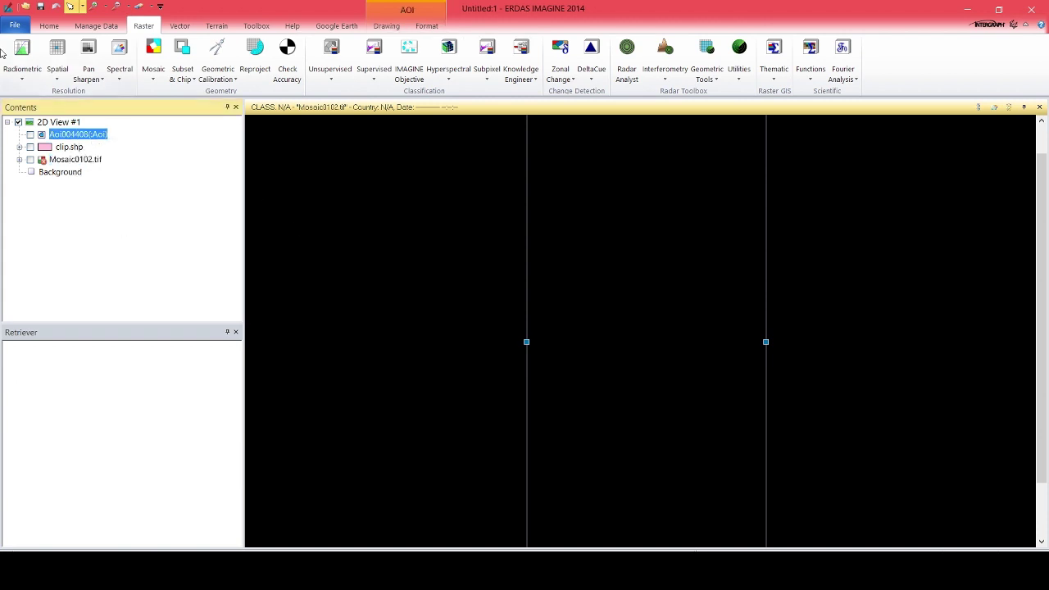
click(14, 26)
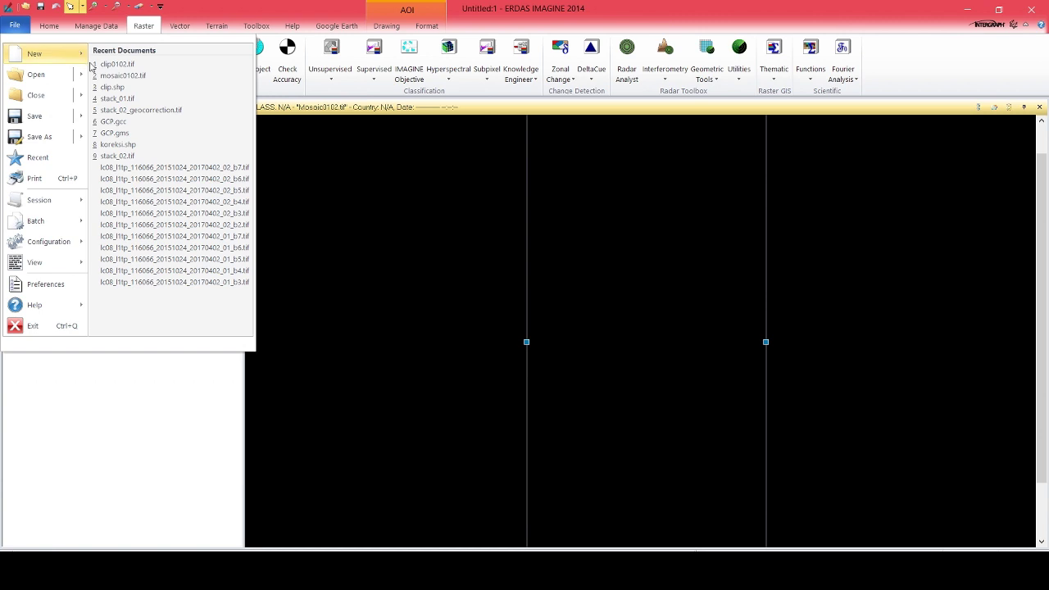
key(Escape)
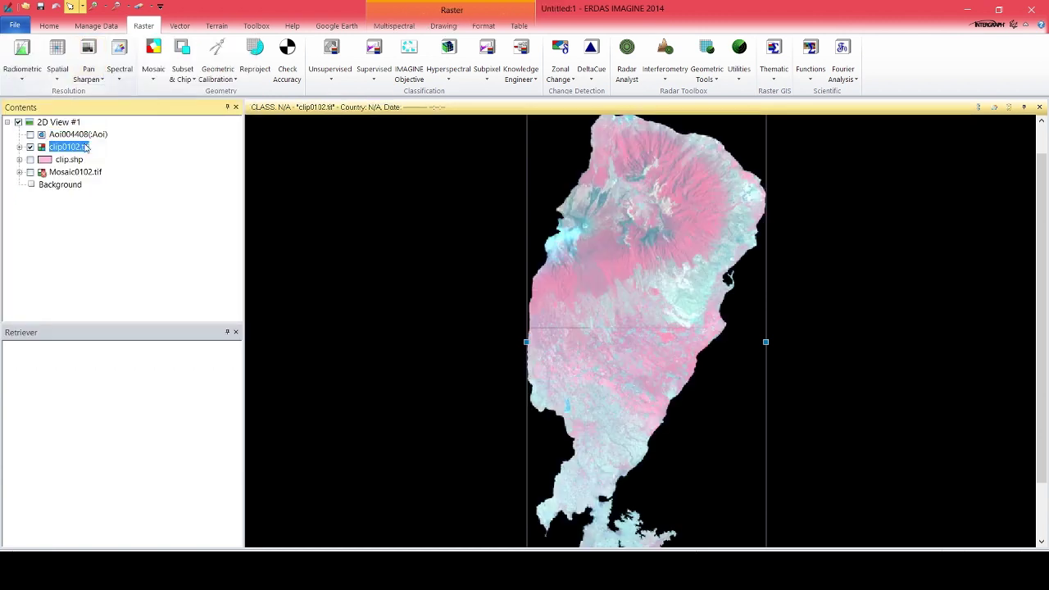